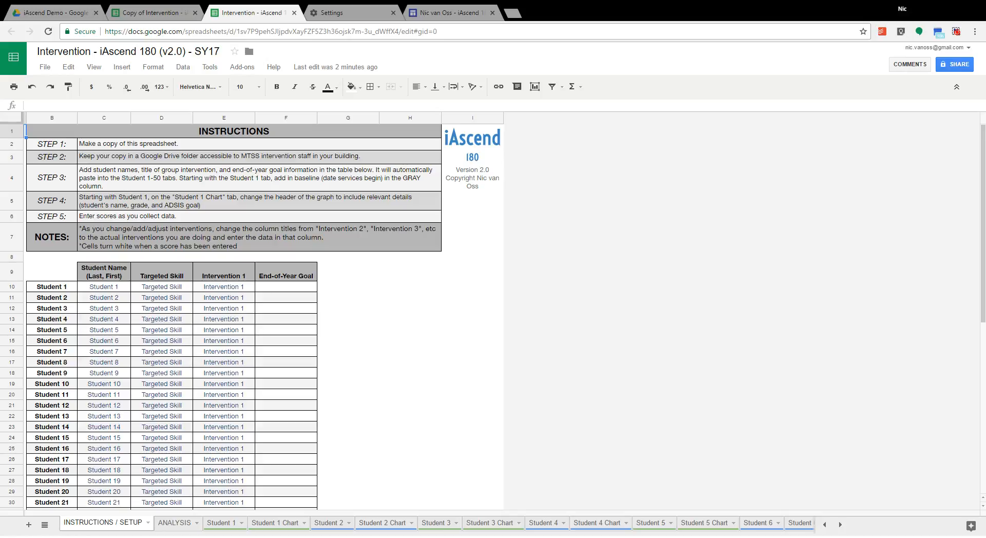
Step: Open the school psychologist's website in a new browser tab and reveal the pages listed under iAscend
{"action": "left_click", "coordinate": [514, 12]}
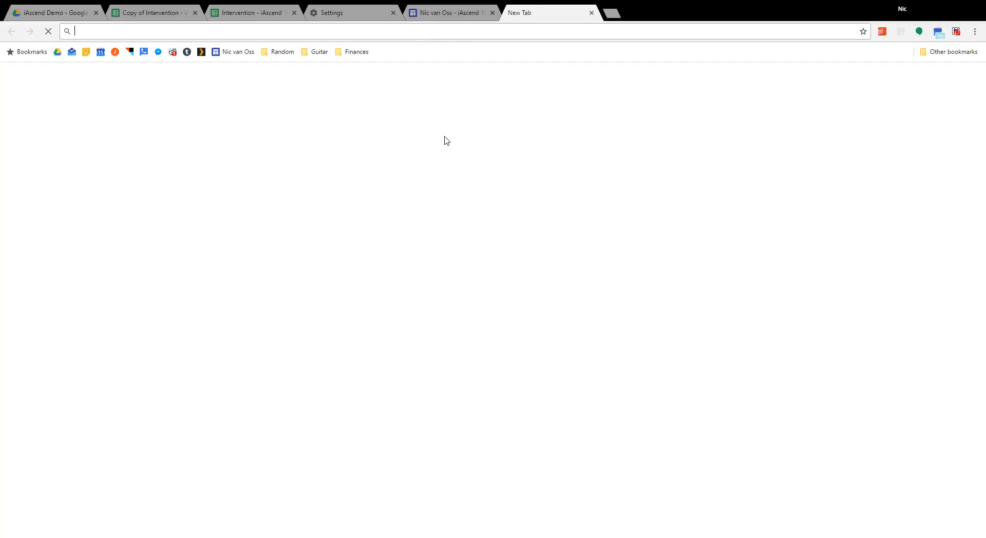
{"action": "type", "text": "nicva"}
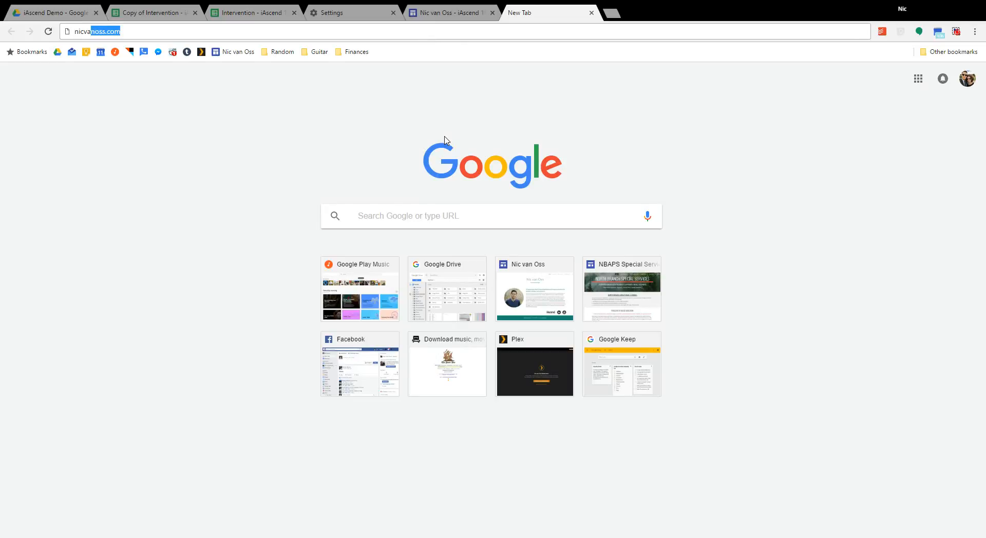
{"action": "type", "text": "noss/home"}
{"action": "key", "text": "Return"}
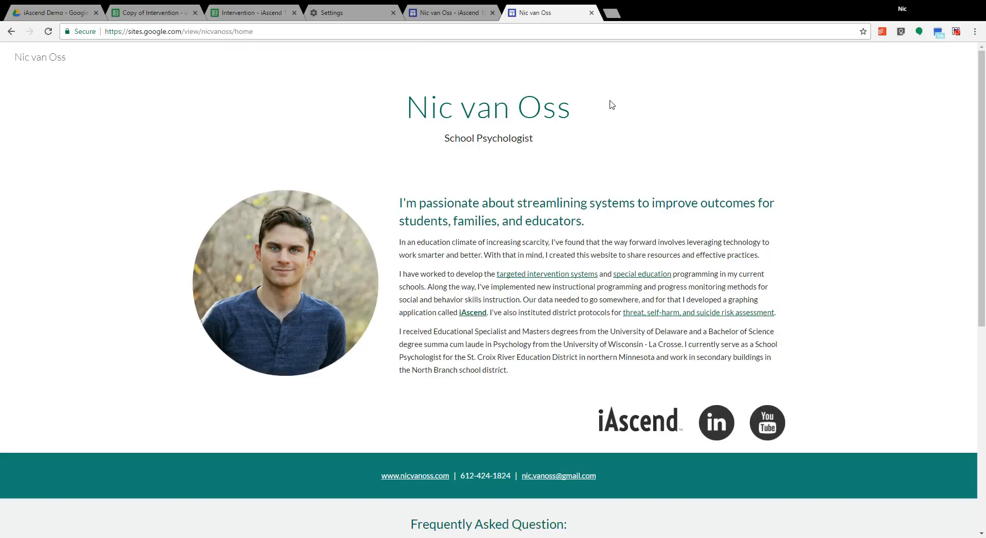
{"action": "mouse_move", "coordinate": [675, 60]}
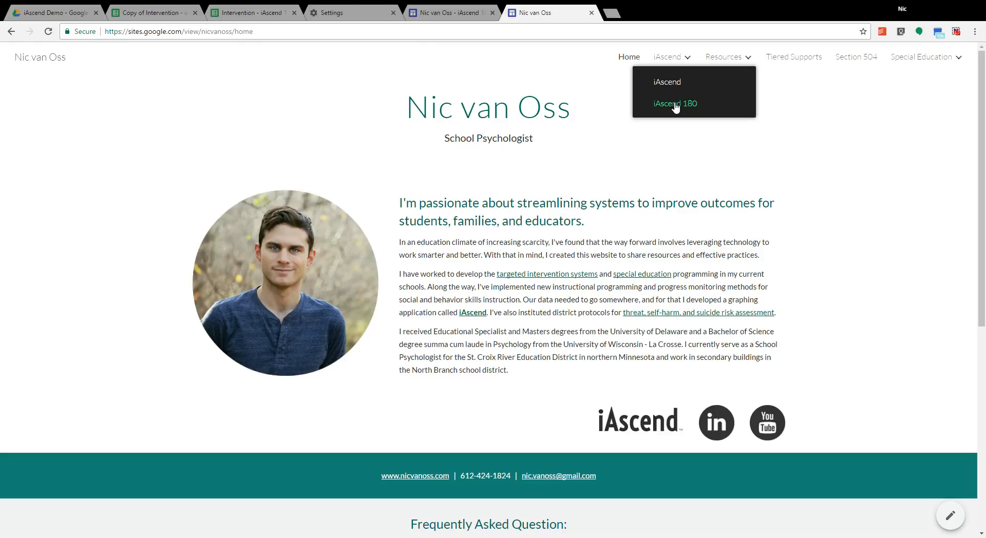
Step: Look over the Training and Program sections of the already open iAscend 180 page
{"action": "left_click", "coordinate": [441, 11]}
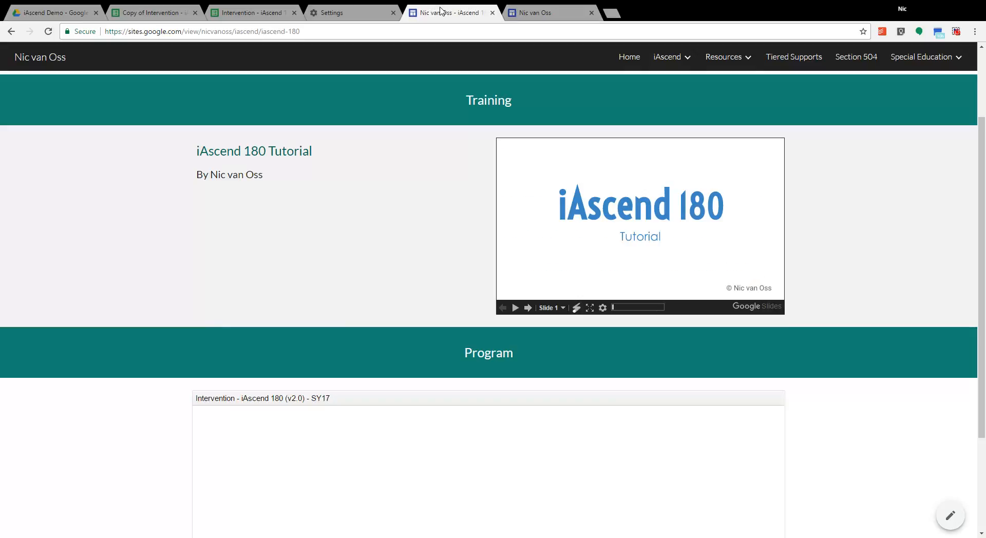
{"action": "scroll", "coordinate": [149, 208], "scroll_direction": "up", "scroll_amount": 2}
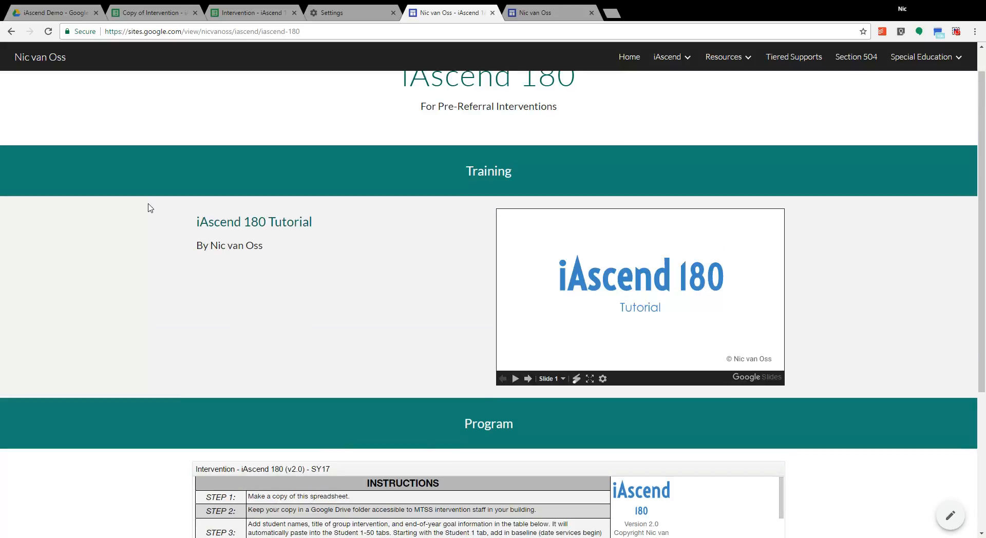
{"action": "scroll", "coordinate": [149, 207], "scroll_direction": "down", "scroll_amount": 5}
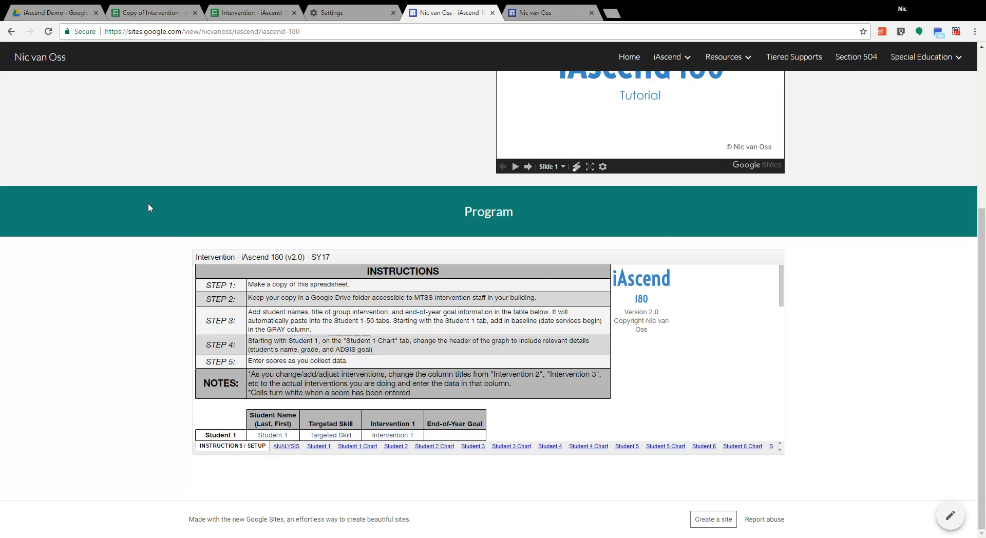
{"action": "scroll", "coordinate": [148, 207], "scroll_direction": "up", "scroll_amount": 2}
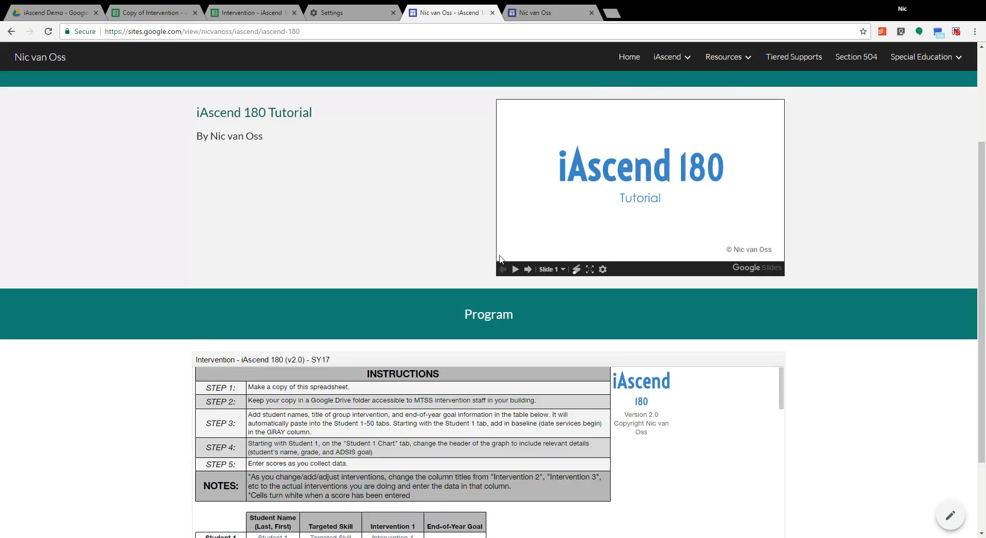
Step: Page through the embedded iAscend 180 tutorial slides up to slide 13 and view the embedded spreadsheet under Program
{"action": "left_click", "coordinate": [528, 269]}
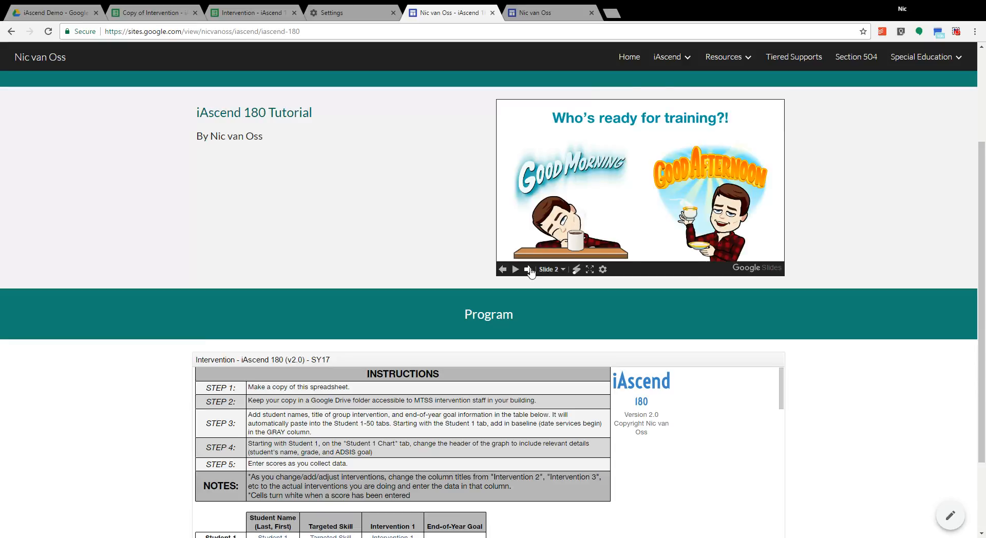
{"action": "left_click", "coordinate": [528, 269]}
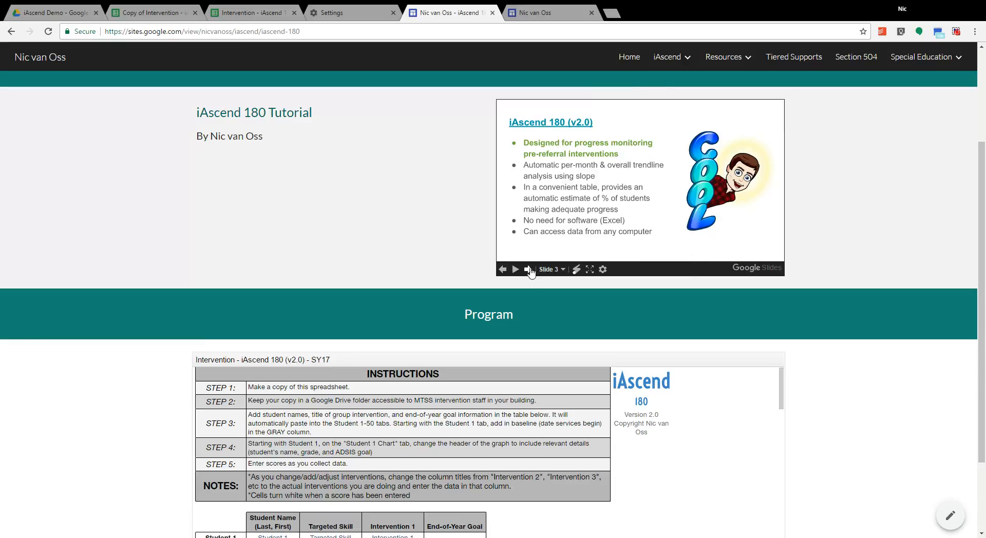
{"action": "left_click", "coordinate": [527, 270]}
{"action": "left_click", "coordinate": [528, 270]}
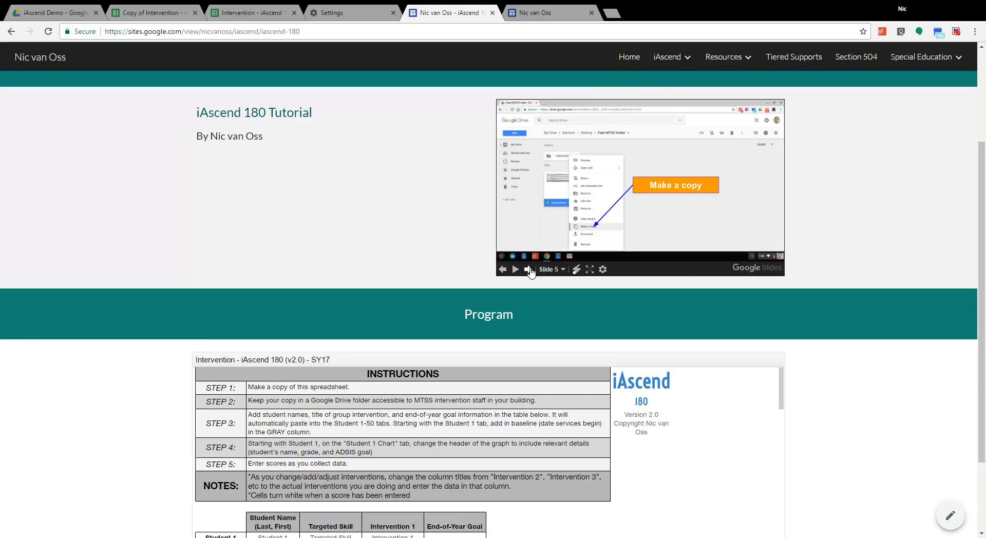
{"action": "left_click", "coordinate": [527, 270]}
{"action": "left_click", "coordinate": [528, 270]}
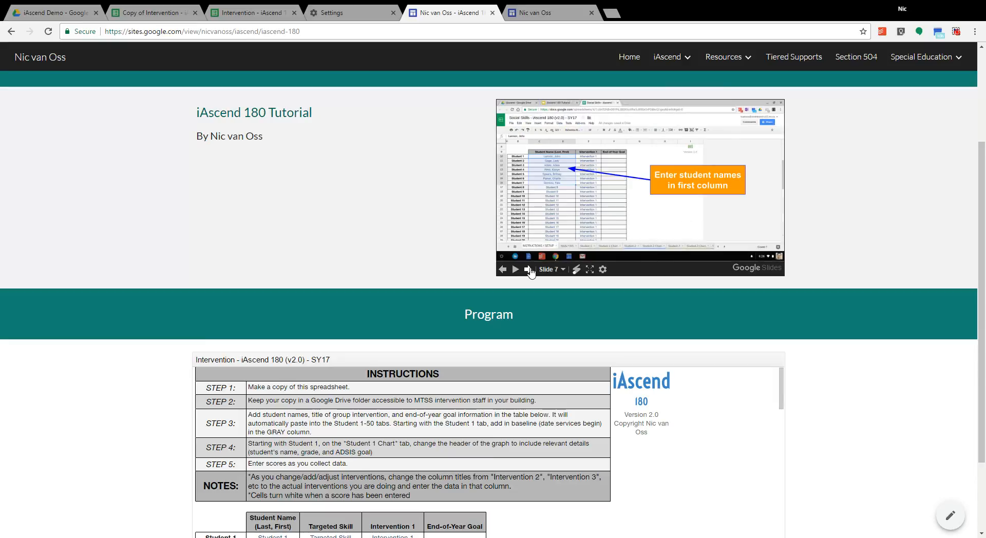
{"action": "left_click", "coordinate": [528, 270]}
{"action": "left_click", "coordinate": [528, 270]}
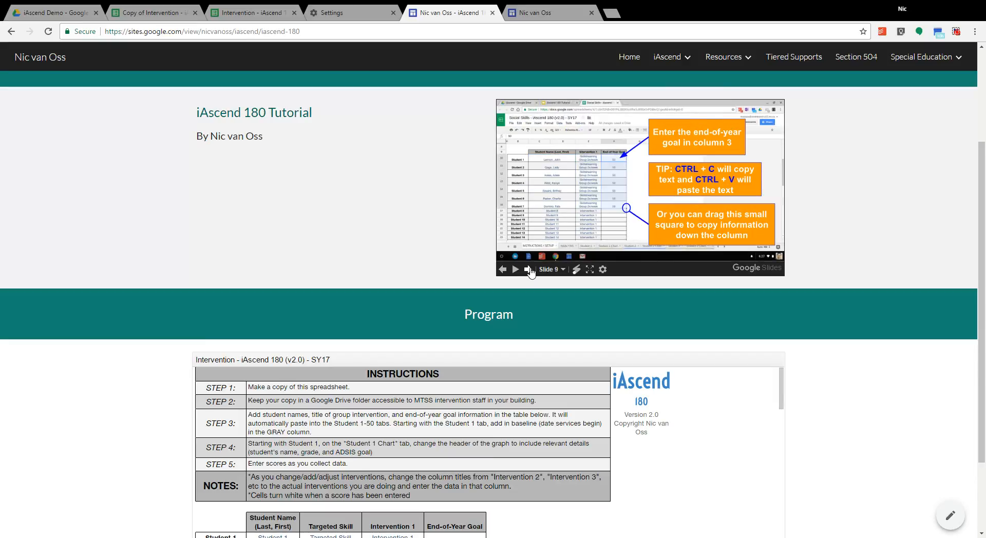
{"action": "left_click", "coordinate": [528, 270]}
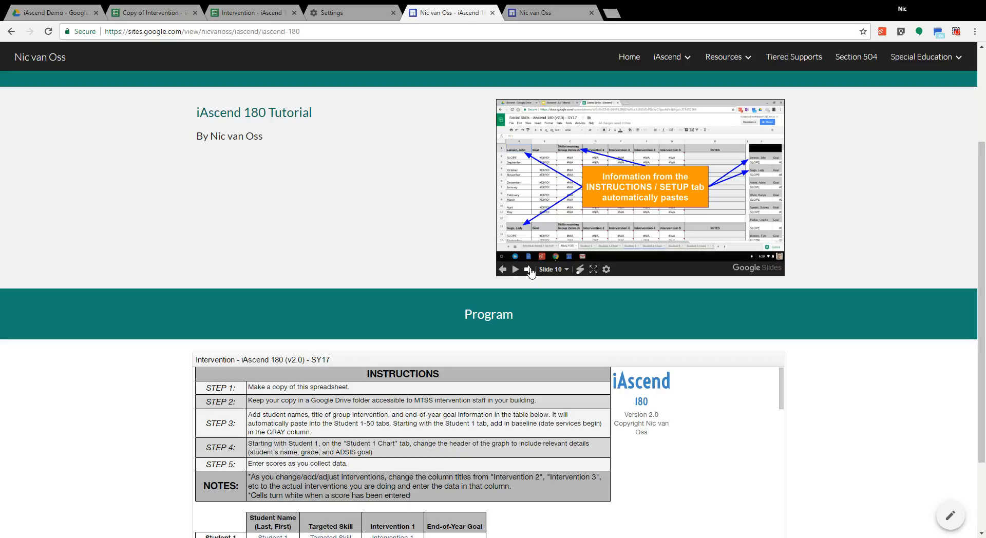
{"action": "left_click", "coordinate": [528, 269]}
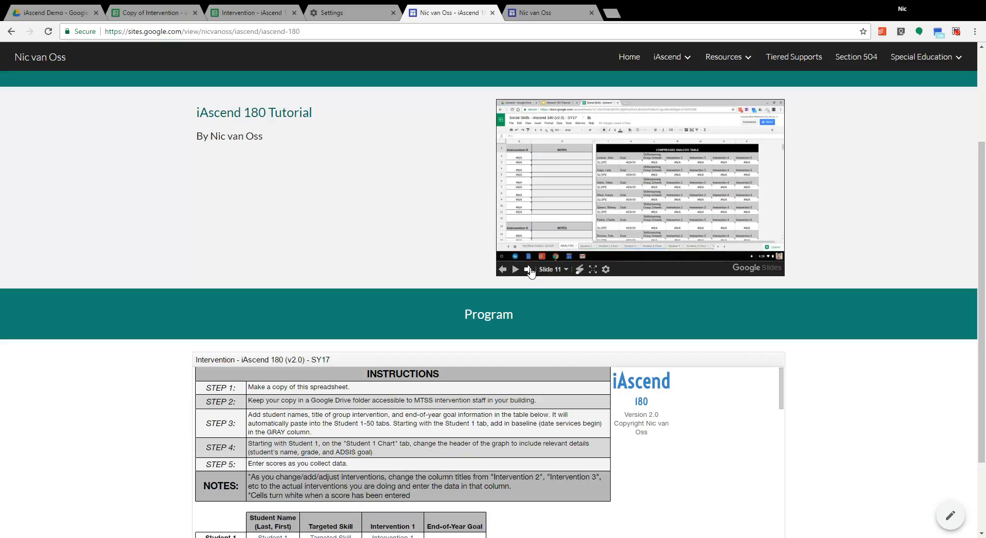
{"action": "left_click", "coordinate": [528, 269]}
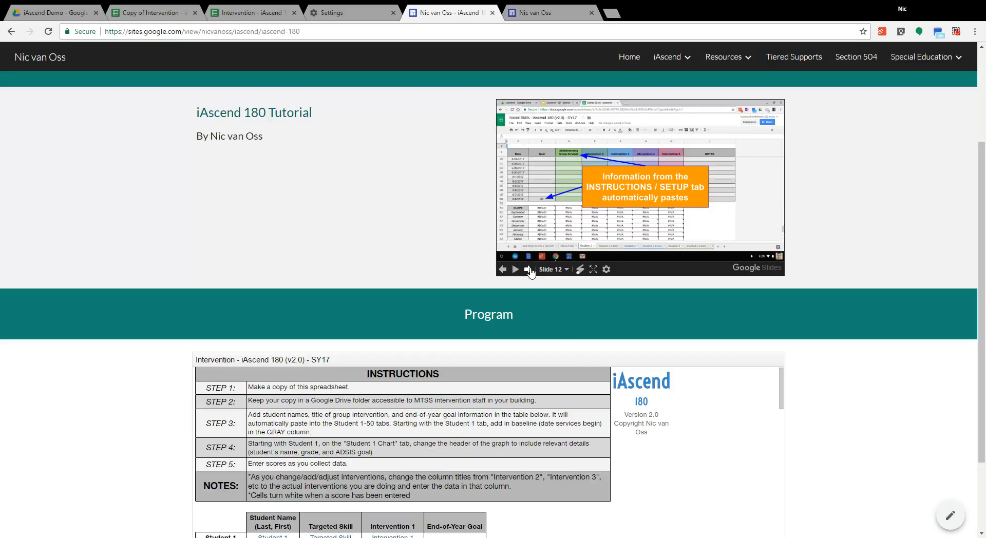
{"action": "left_click", "coordinate": [528, 269]}
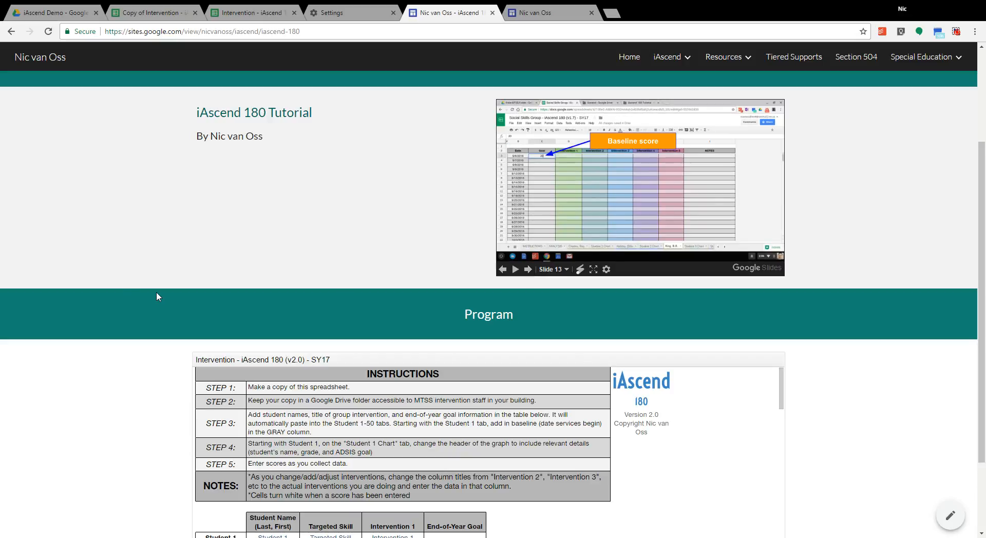
{"action": "scroll", "coordinate": [126, 285], "scroll_direction": "down", "scroll_amount": 1}
{"action": "scroll", "coordinate": [126, 285], "scroll_direction": "down", "scroll_amount": 2}
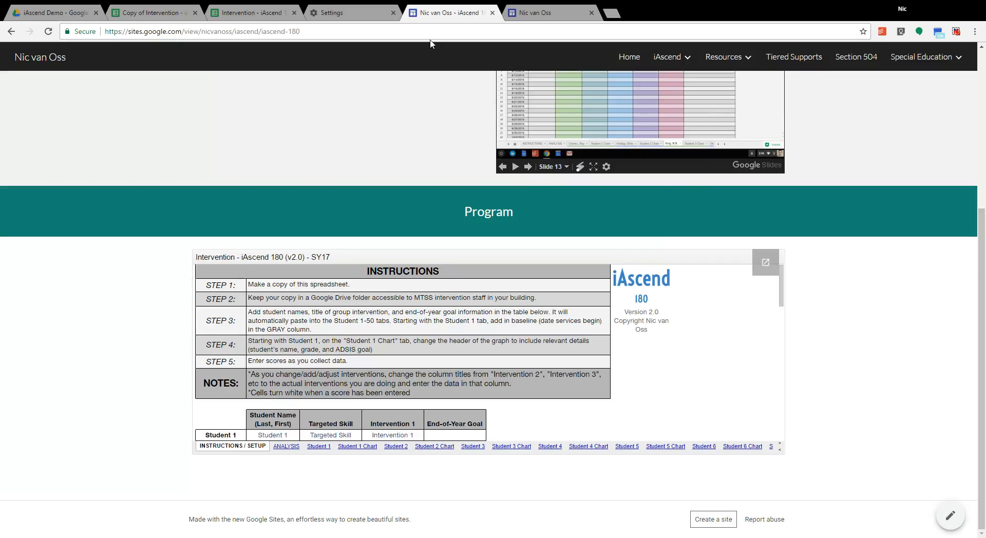
Step: Locate the Make a copy command in the original Intervention spreadsheet and view the existing copy
{"action": "left_click", "coordinate": [253, 14]}
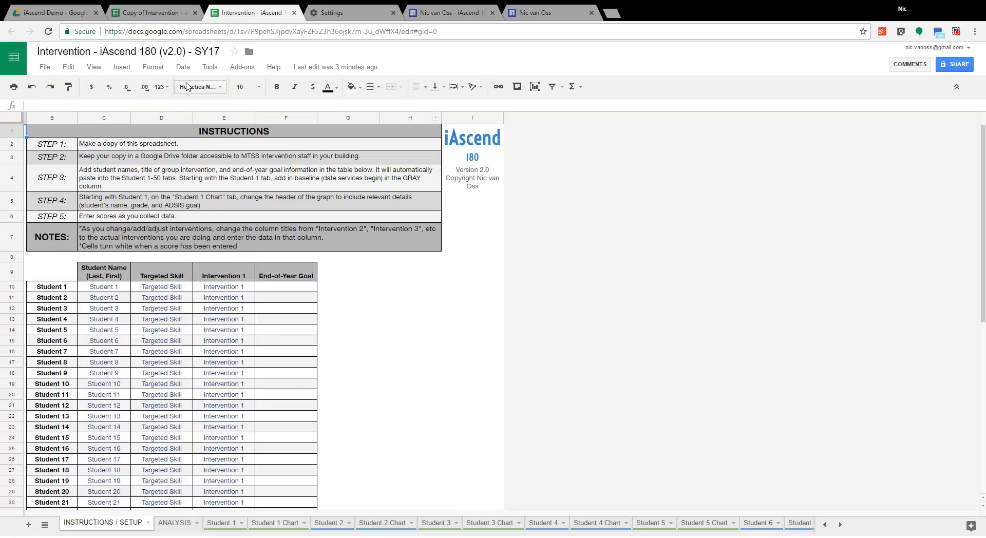
{"action": "left_click", "coordinate": [46, 68]}
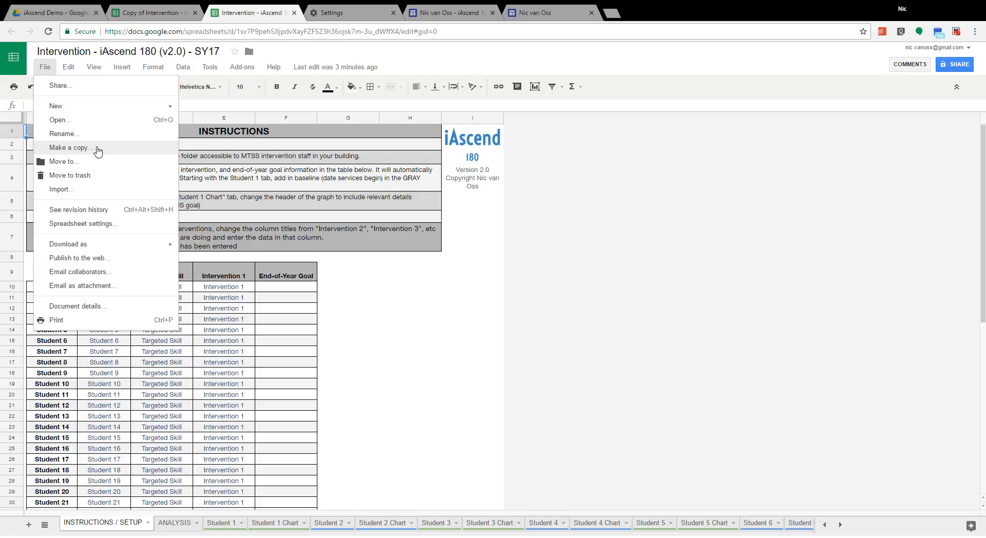
{"action": "left_click", "coordinate": [152, 12]}
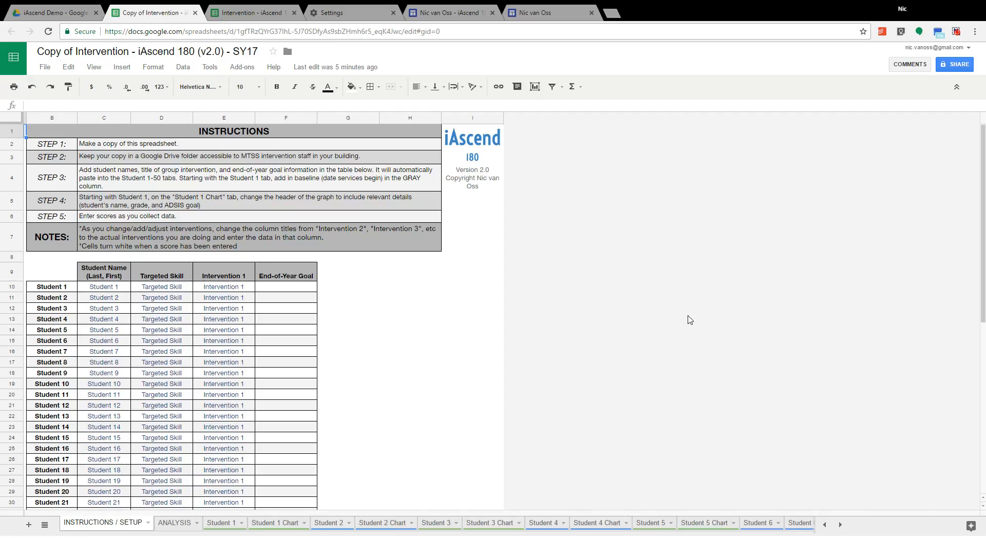
Step: In the iAscend Demo folder on Google Drive, view the available file actions for the original Intervention spreadsheet
{"action": "left_click", "coordinate": [64, 14]}
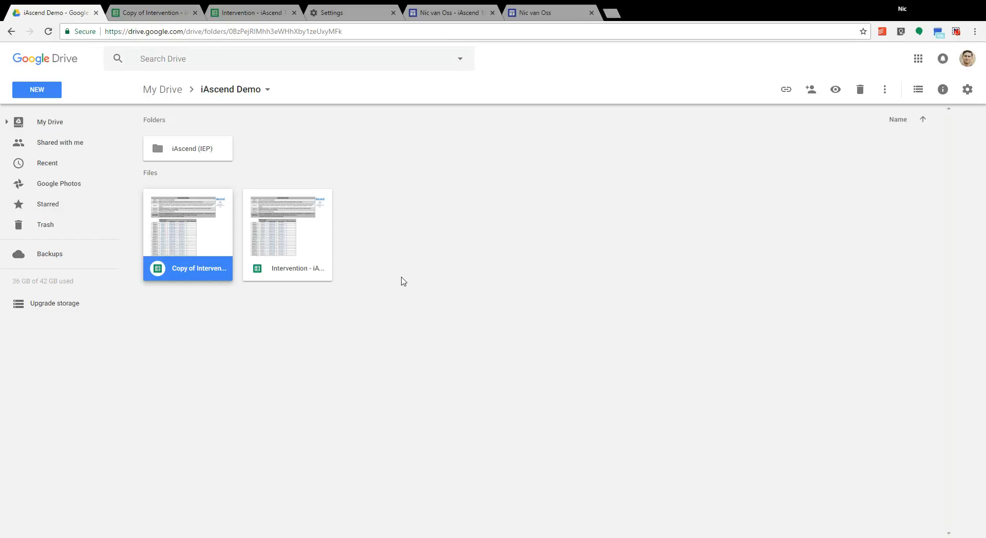
{"action": "left_click", "coordinate": [403, 280]}
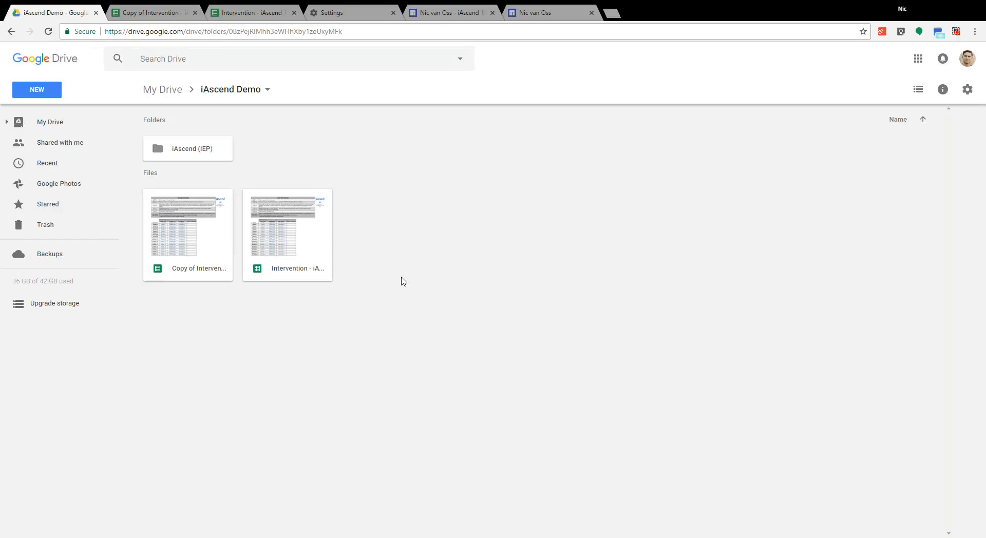
{"action": "left_click", "coordinate": [300, 262]}
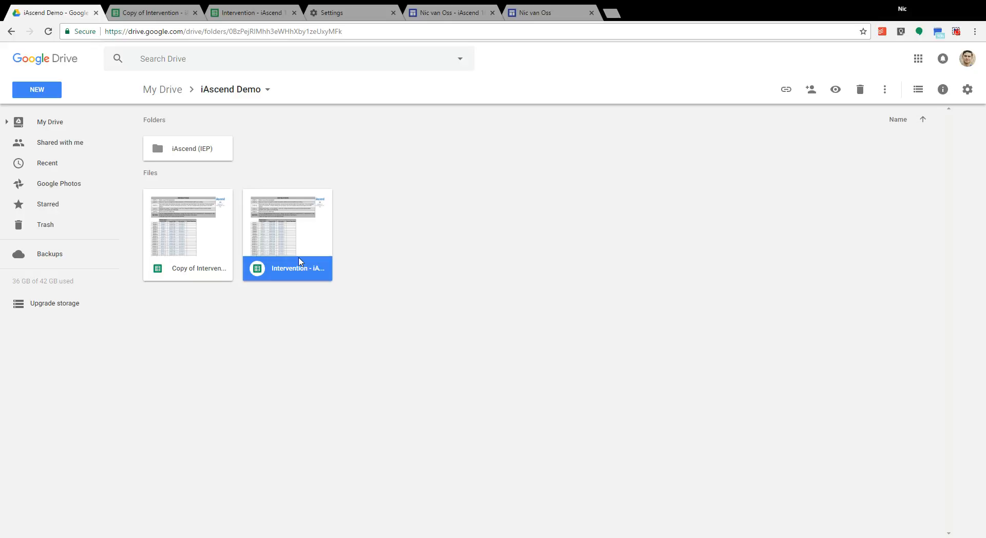
{"action": "right_click", "coordinate": [300, 261]}
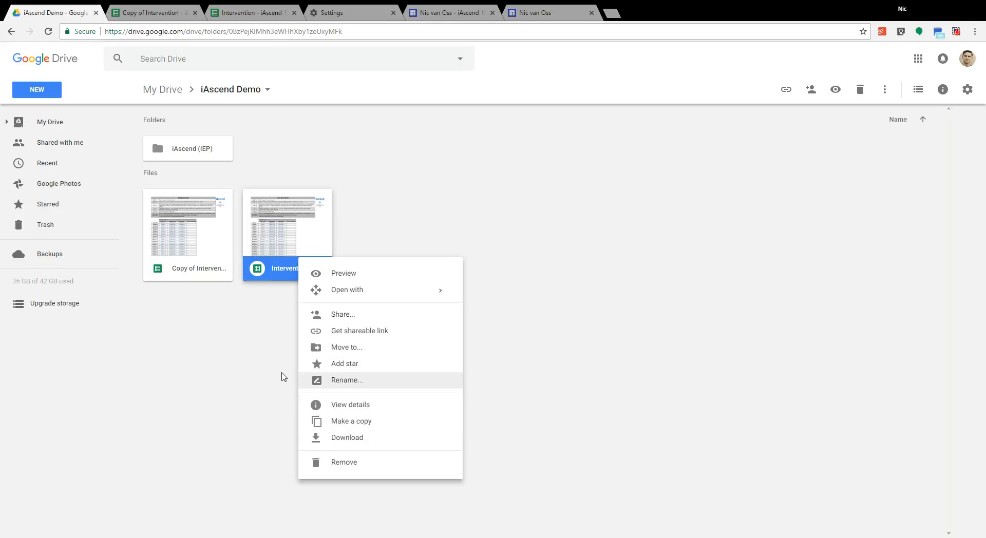
{"action": "left_click", "coordinate": [260, 374]}
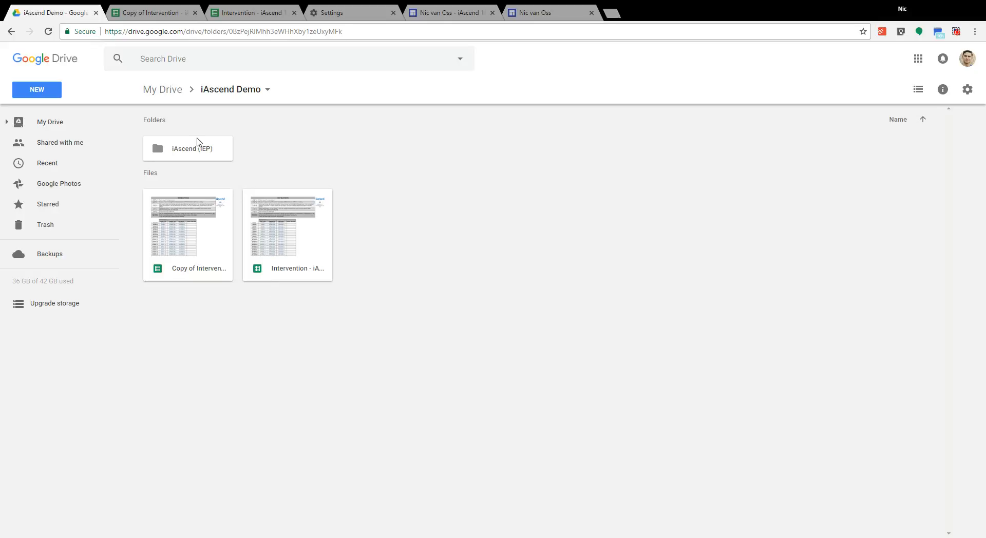
Step: Check the copied spreadsheet, then locate the Make a copy action for the original file in the Drive folder
{"action": "left_click", "coordinate": [161, 16]}
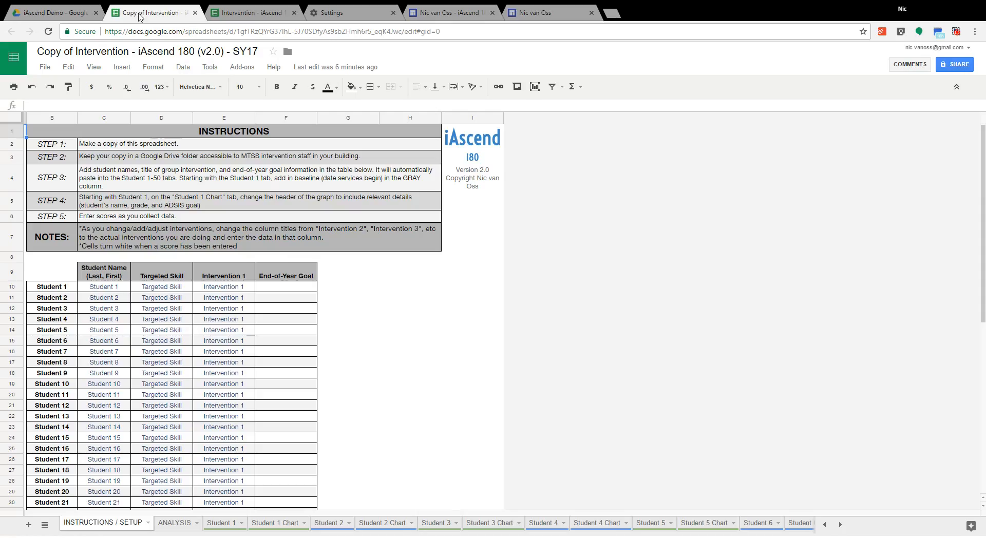
{"action": "left_click", "coordinate": [58, 12]}
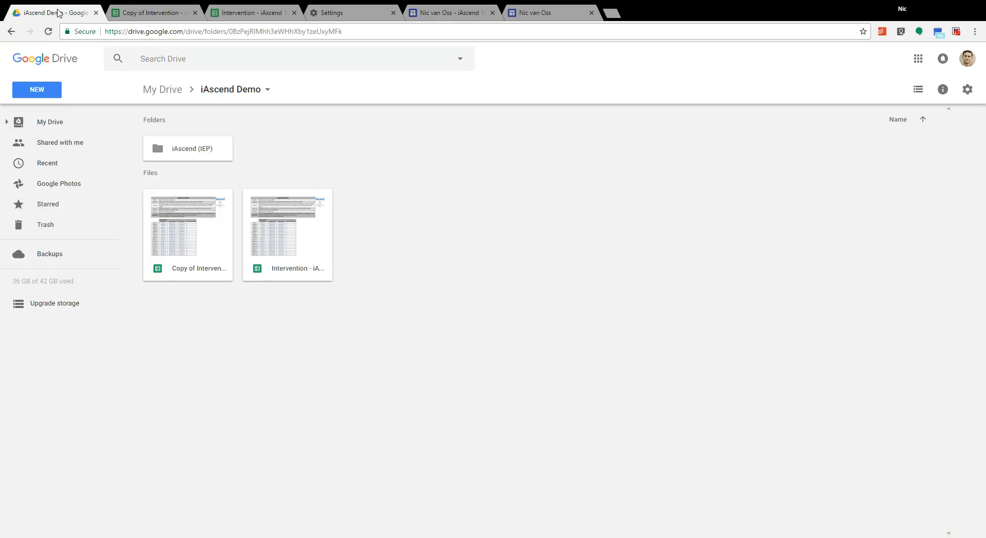
{"action": "right_click", "coordinate": [281, 260]}
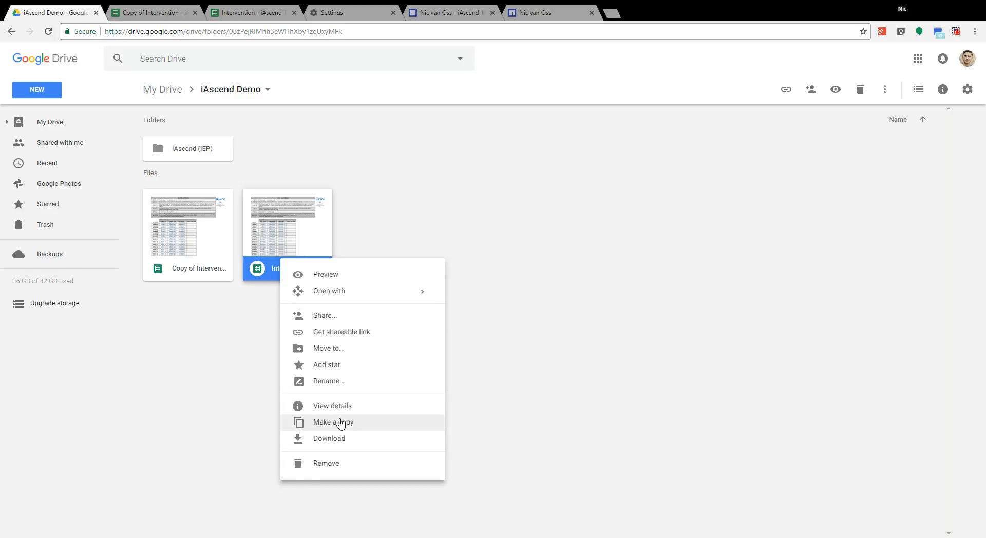
{"action": "left_click", "coordinate": [224, 325]}
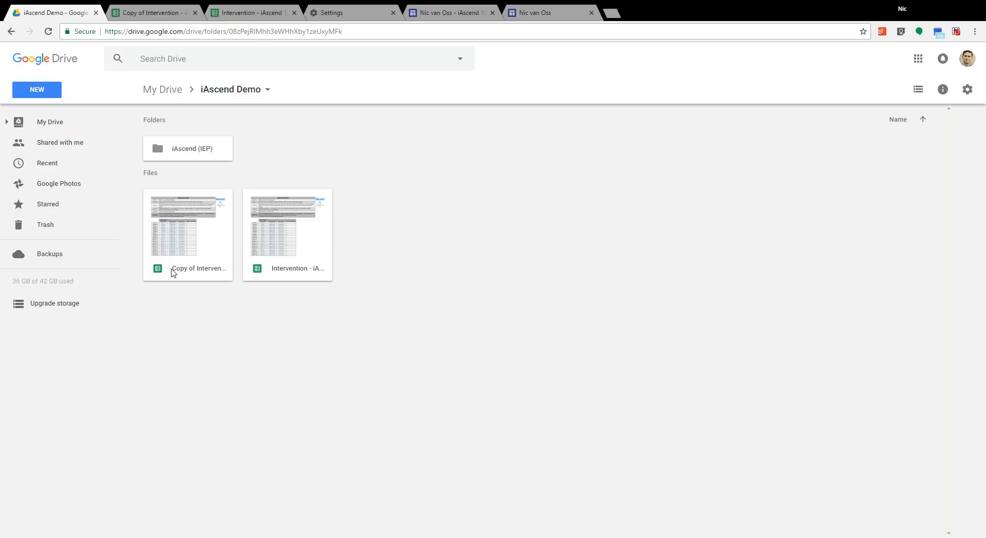
Step: Rename the copied spreadsheet as "Check & Connect - iAscend 180 (v2.0) - SY17"
{"action": "left_click", "coordinate": [150, 12]}
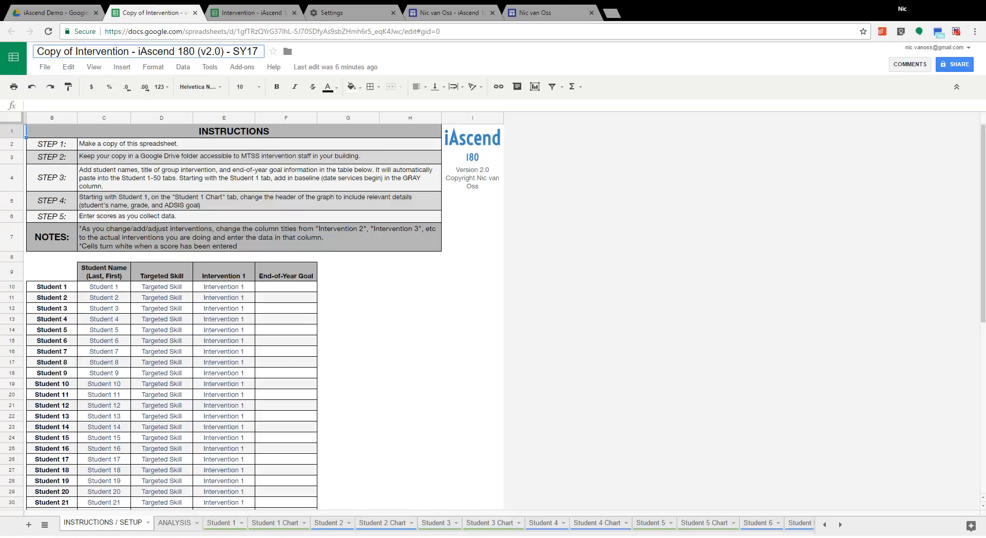
{"action": "left_click_drag", "start_coordinate": [130, 51], "coordinate": [37, 51]}
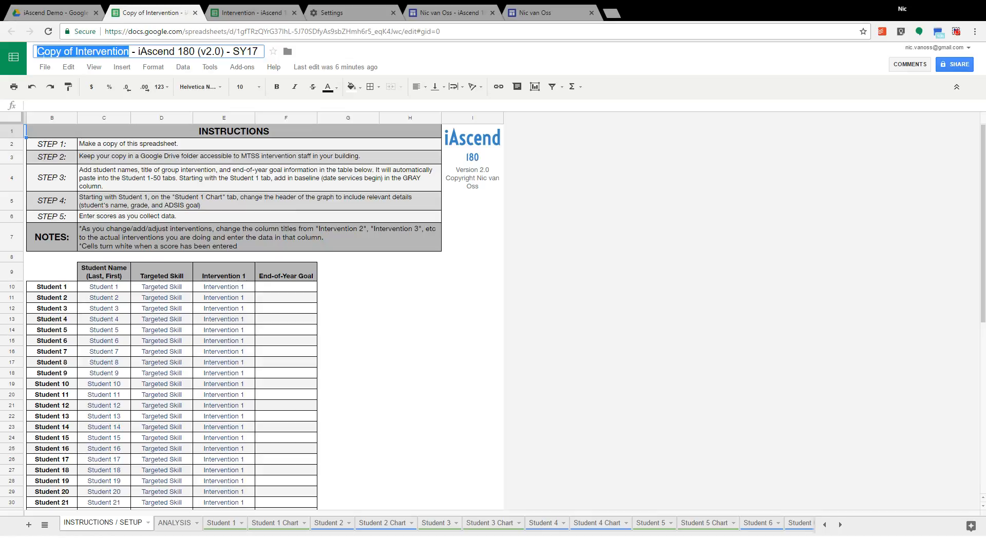
{"action": "type", "text": "C"}
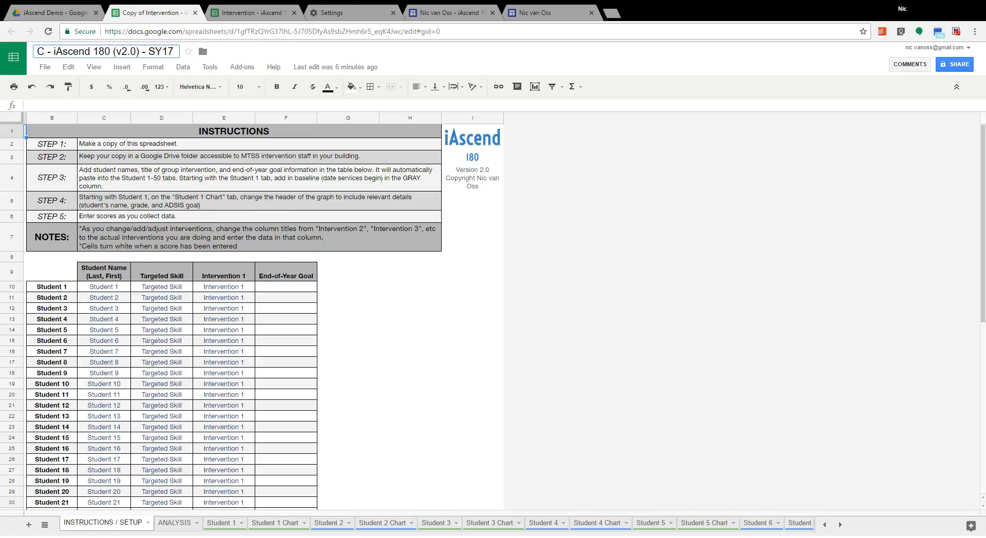
{"action": "type", "text": "heck & Co"}
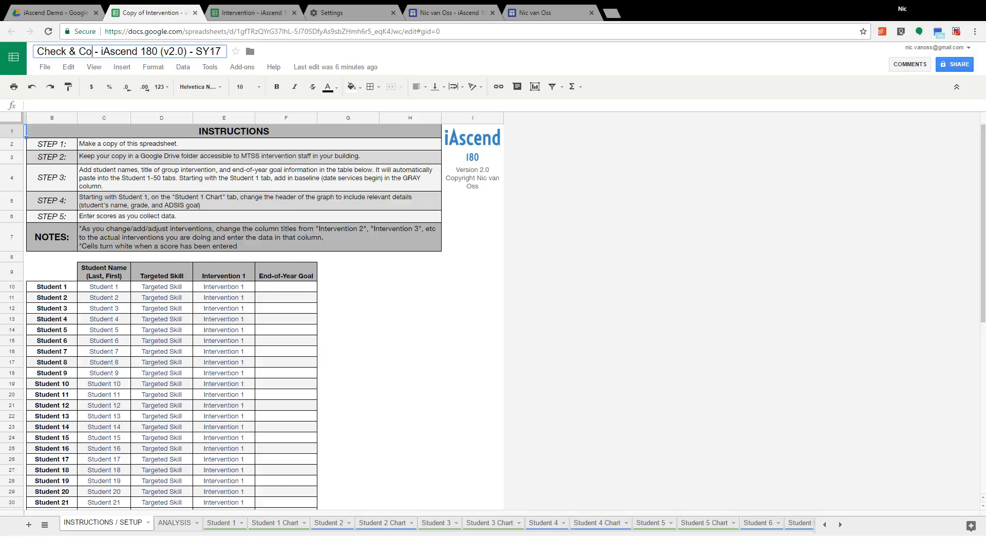
{"action": "type", "text": "nnect"}
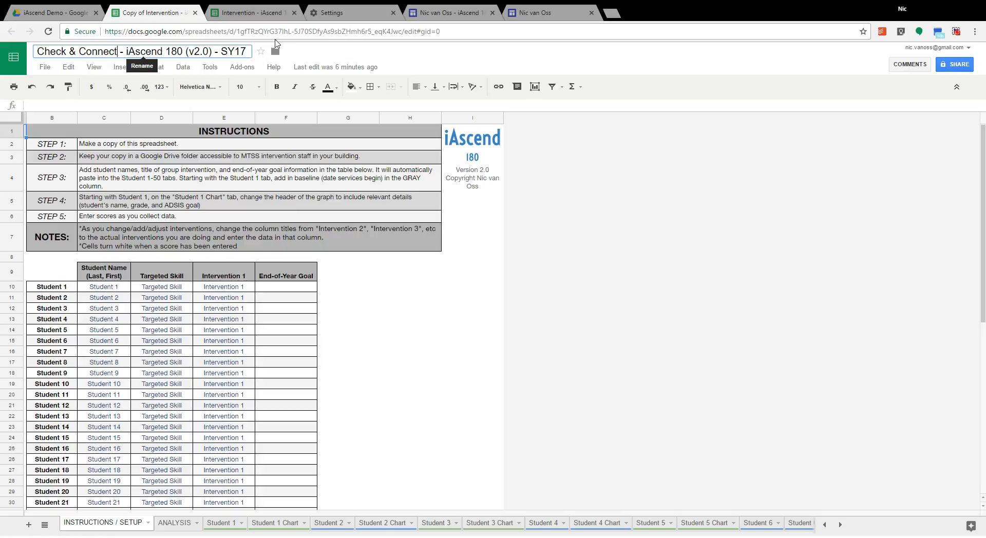
Step: Apply the new spreadsheet title and review the student setup table from Student 1 through Student 50
{"action": "key", "text": "Return"}
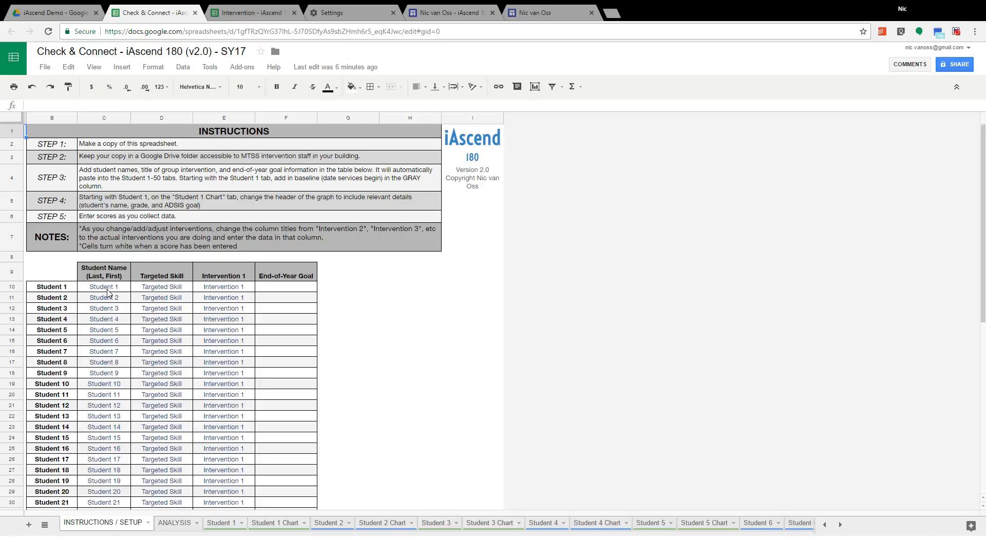
{"action": "scroll", "coordinate": [109, 303], "scroll_direction": "down", "scroll_amount": 5}
{"action": "scroll", "coordinate": [110, 316], "scroll_direction": "down", "scroll_amount": 3}
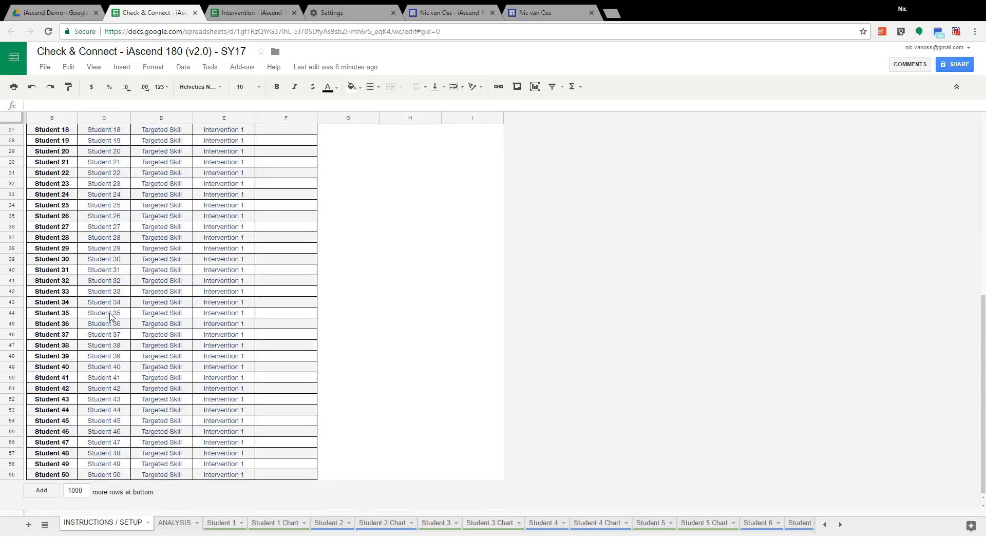
{"action": "scroll", "coordinate": [109, 316], "scroll_direction": "up", "scroll_amount": 8}
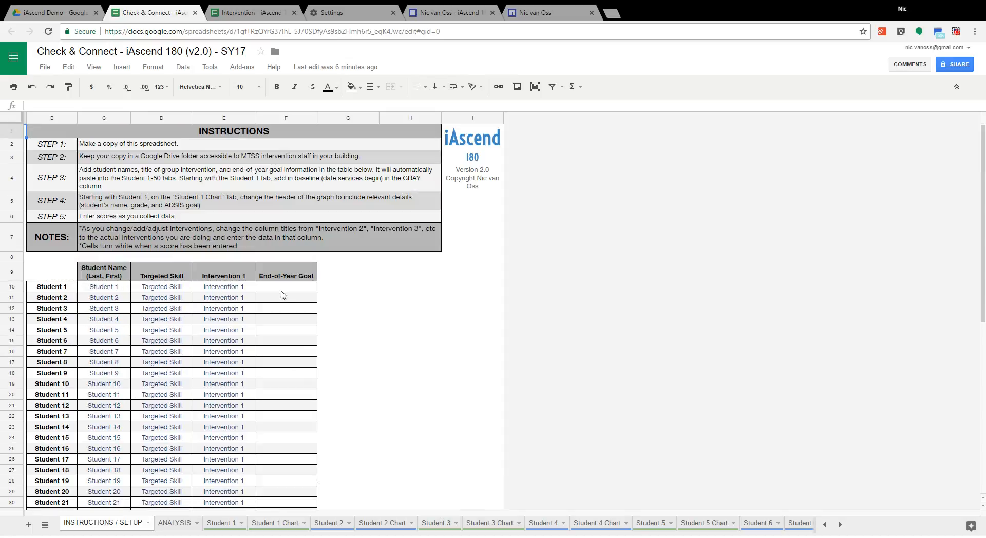
{"action": "scroll", "coordinate": [241, 395], "scroll_direction": "down", "scroll_amount": 8}
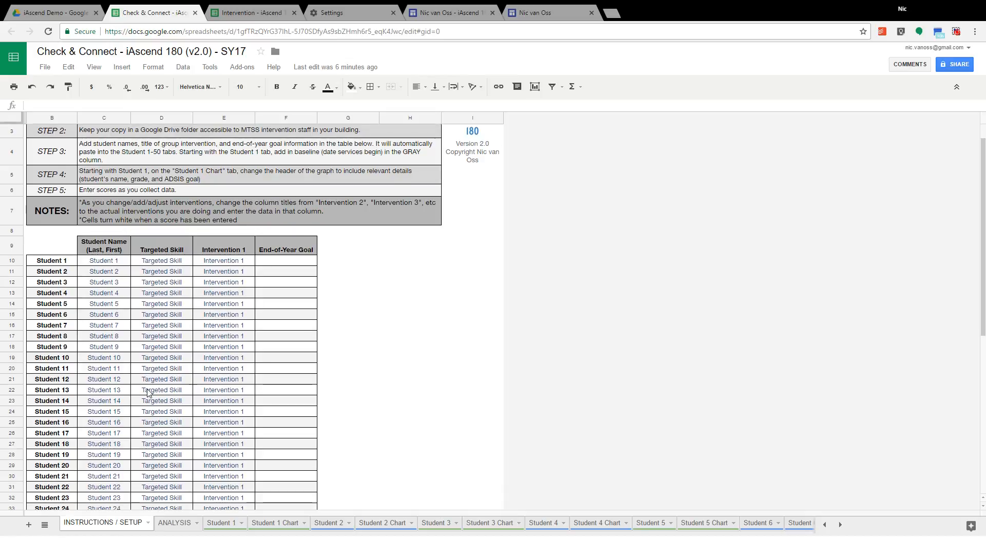
{"action": "scroll", "coordinate": [148, 393], "scroll_direction": "up", "scroll_amount": 8}
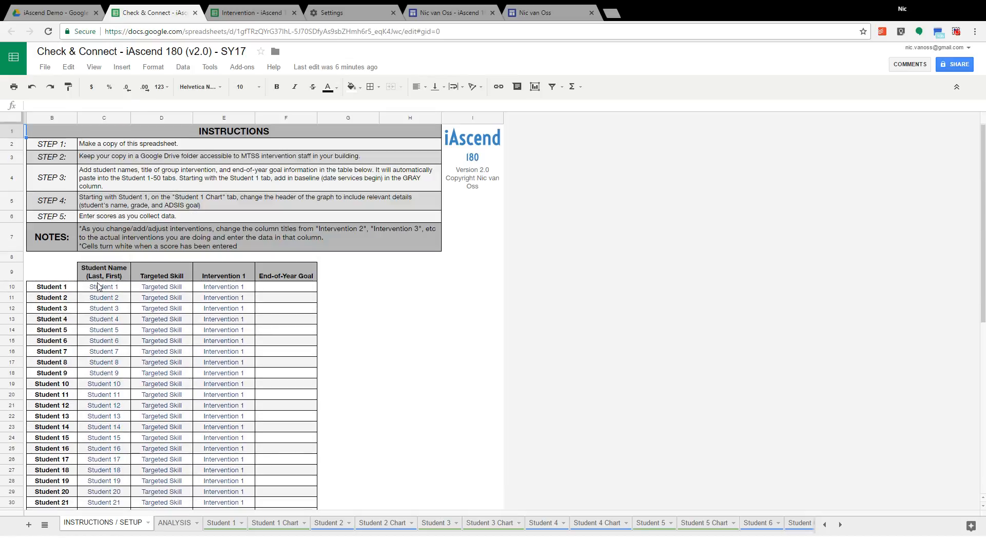
Step: In the Student Name column, enter John Lennon for Student 1 and Ringo Starr for Student 2
{"action": "left_click", "coordinate": [98, 286]}
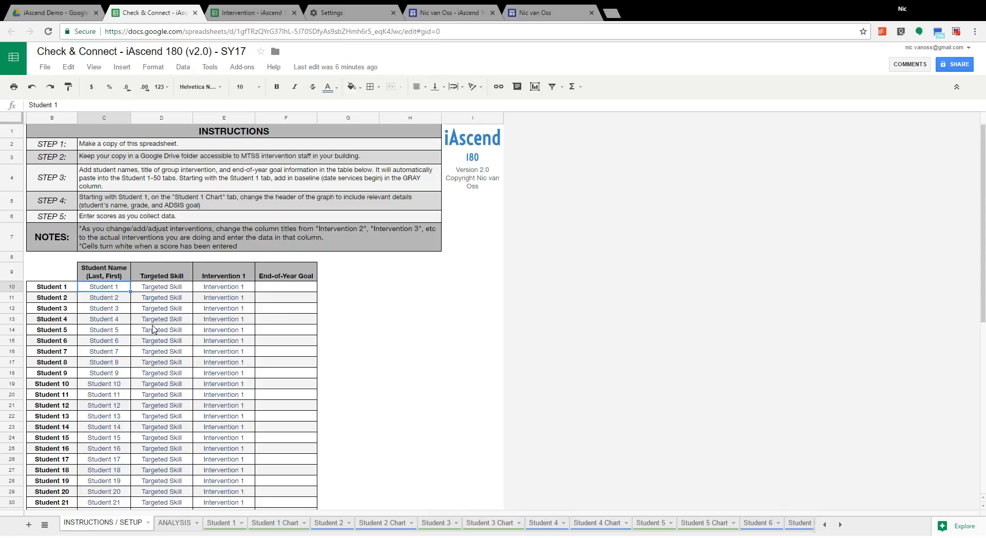
{"action": "type", "text": "John Le"}
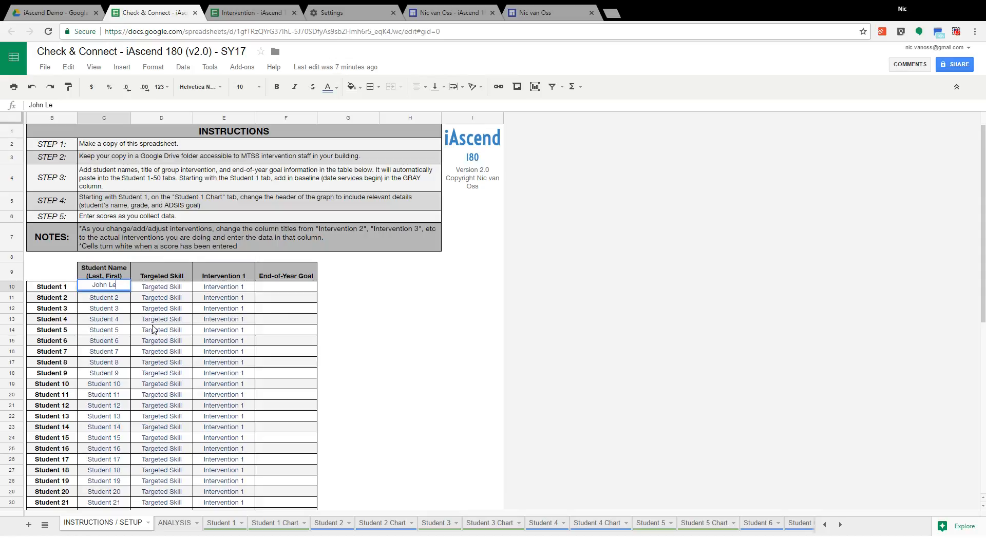
{"action": "type", "text": "nnon"}
{"action": "key", "text": "Return"}
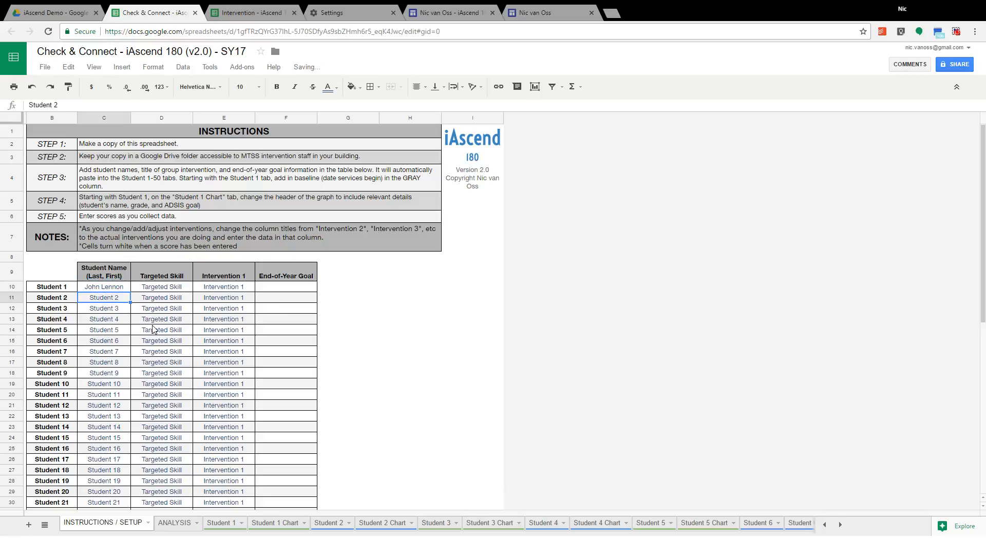
{"action": "type", "text": "Rin"}
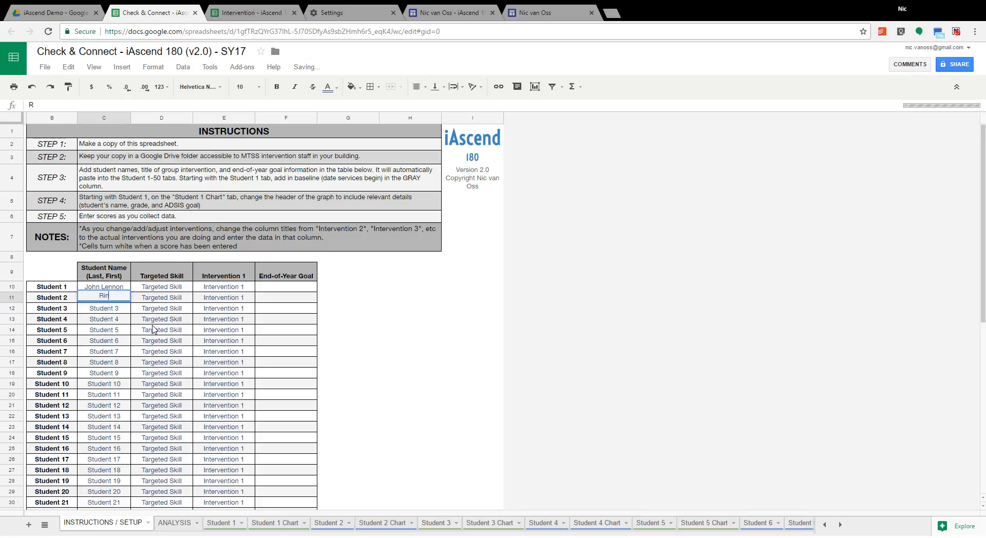
{"action": "type", "text": "go Starr"}
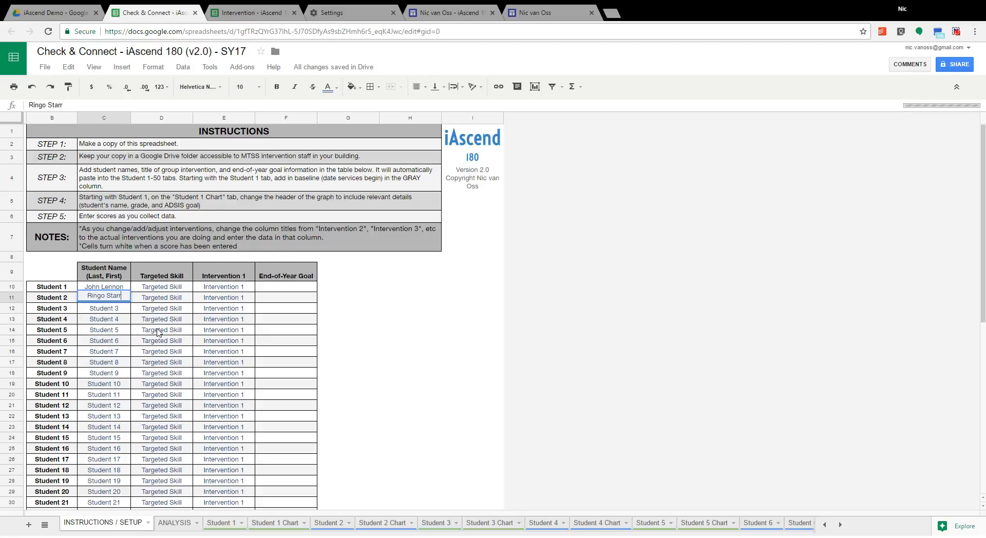
{"action": "key", "text": "Return"}
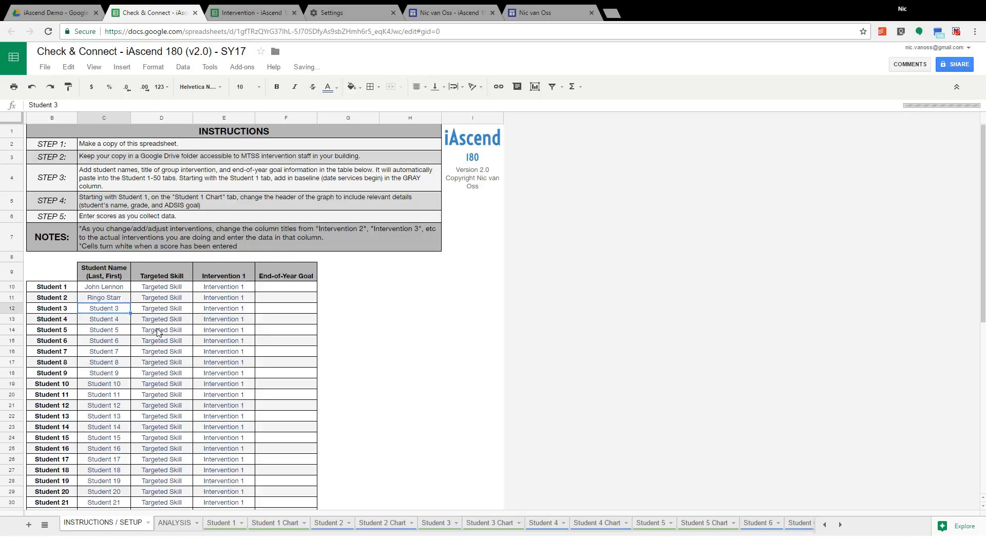
Step: Enter George Harrison as the name of Student 3 and Paul McCartney as the name of Student 4
{"action": "type", "text": "George"}
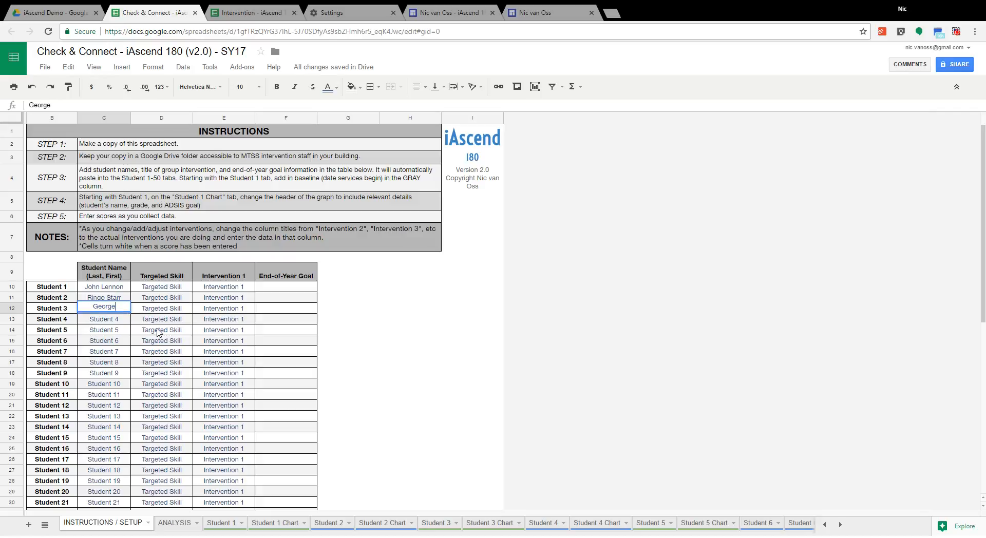
{"action": "type", "text": " Harrison"}
{"action": "key", "text": "Return"}
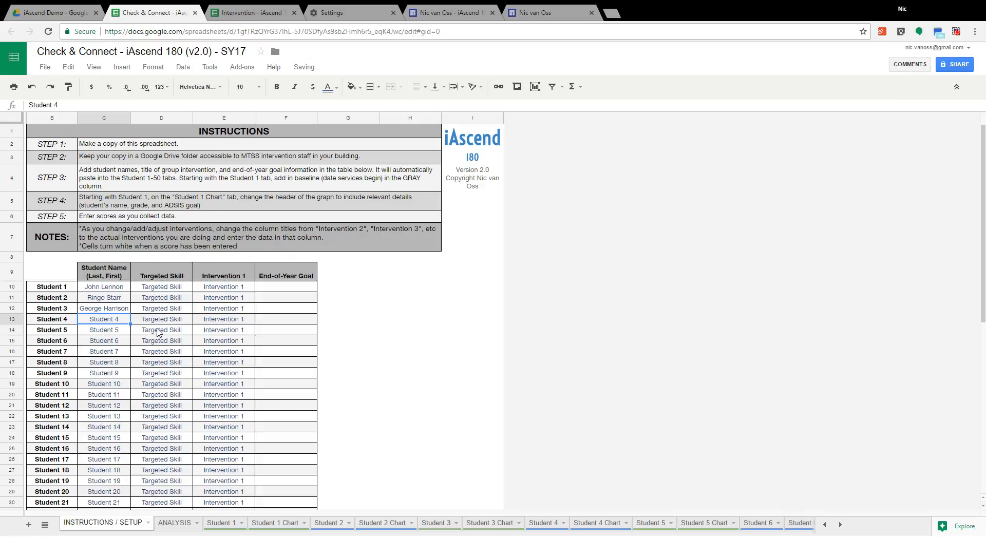
{"action": "type", "text": "Paul "}
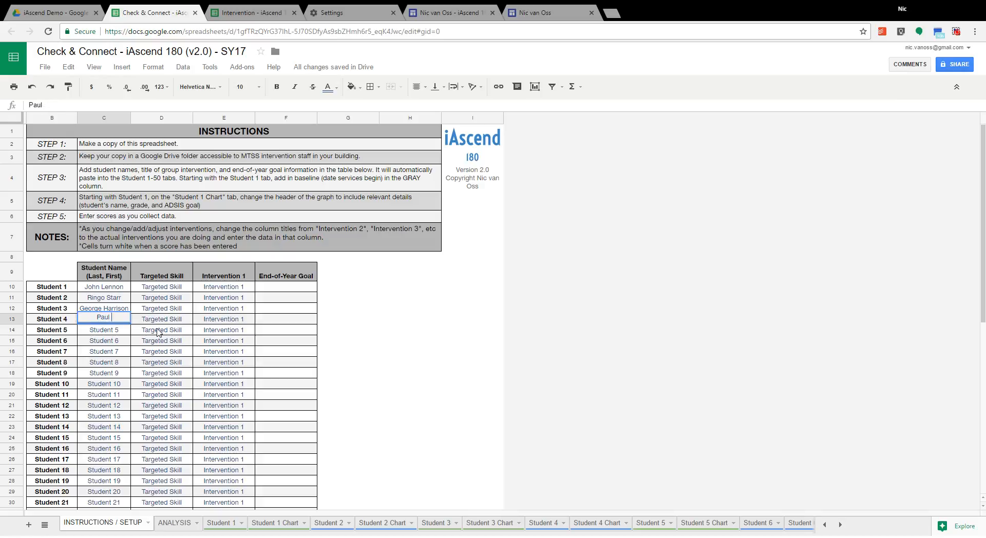
{"action": "type", "text": "McCartney"}
{"action": "key", "text": "Return"}
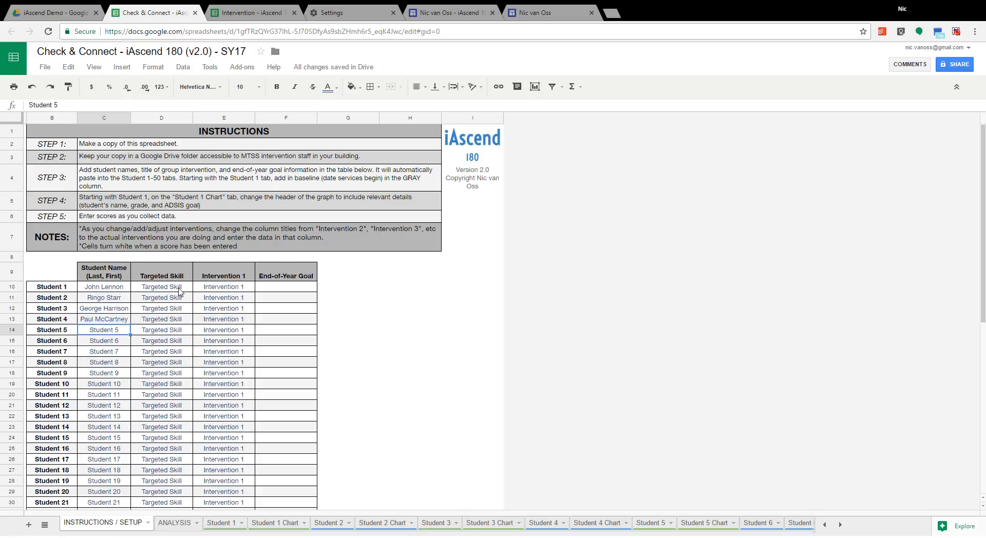
Step: Set Student 1's targeted skill to "Multiplication Fluency"
{"action": "left_click", "coordinate": [180, 291]}
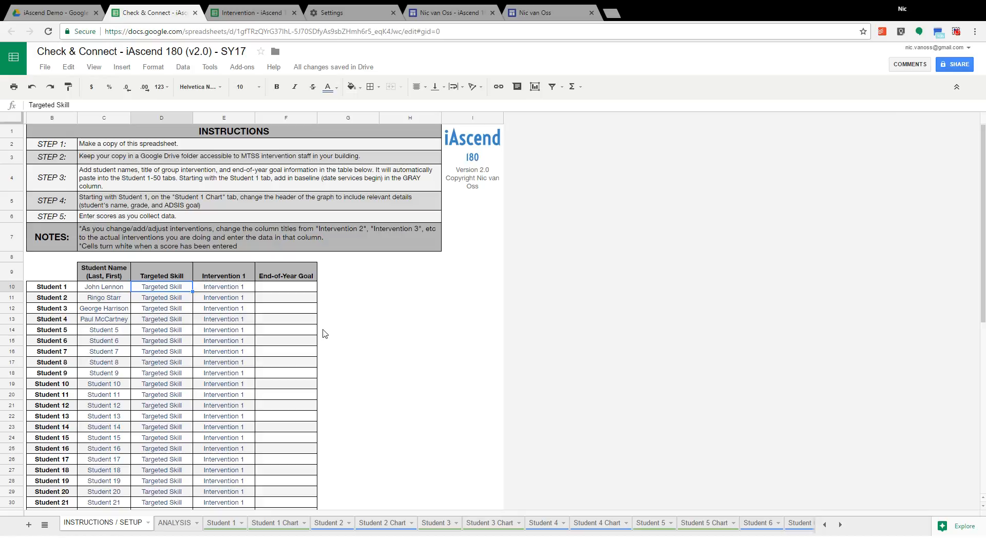
{"action": "type", "text": "Multiplicat"}
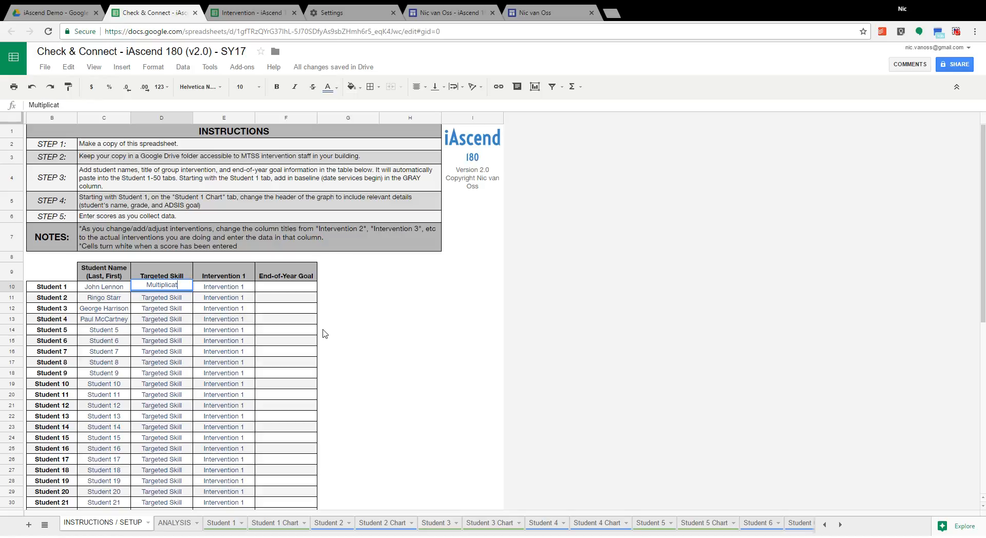
{"action": "type", "text": "ion Fluency"}
{"action": "key", "text": "Return"}
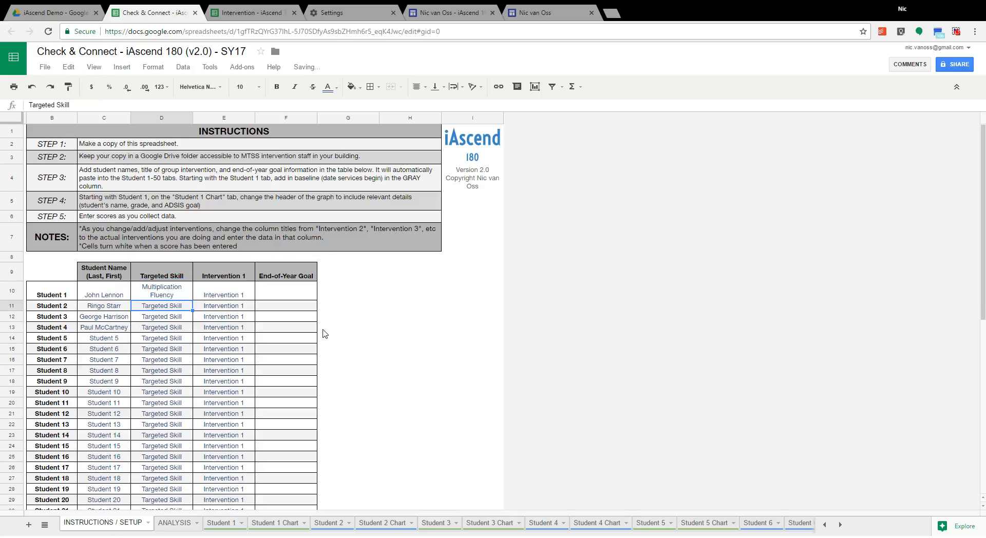
Step: Fill Student 1's targeted skill down through Student 4
{"action": "left_click", "coordinate": [184, 290]}
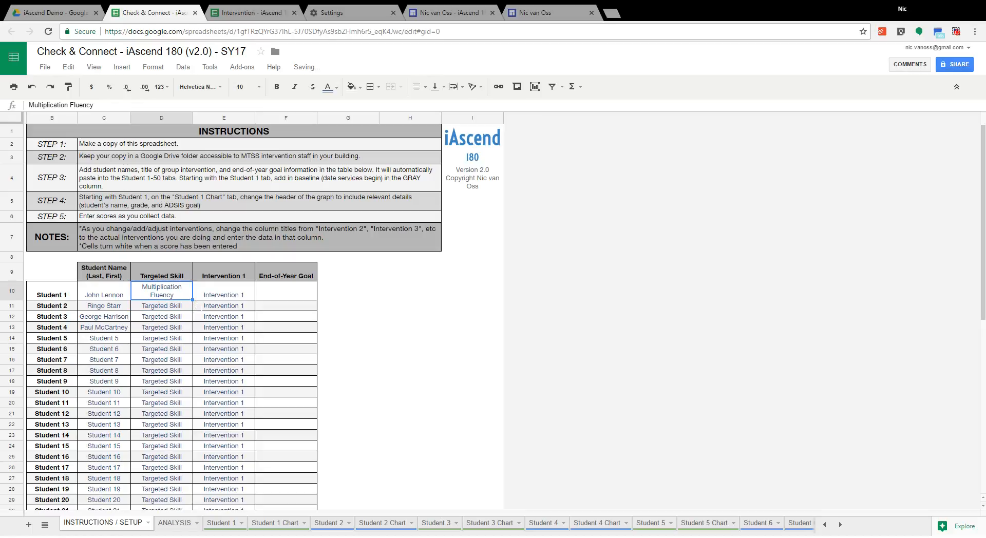
{"action": "left_click_drag", "start_coordinate": [193, 299], "coordinate": [194, 334]}
{"action": "left_click_drag", "start_coordinate": [190, 331], "coordinate": [190, 332]}
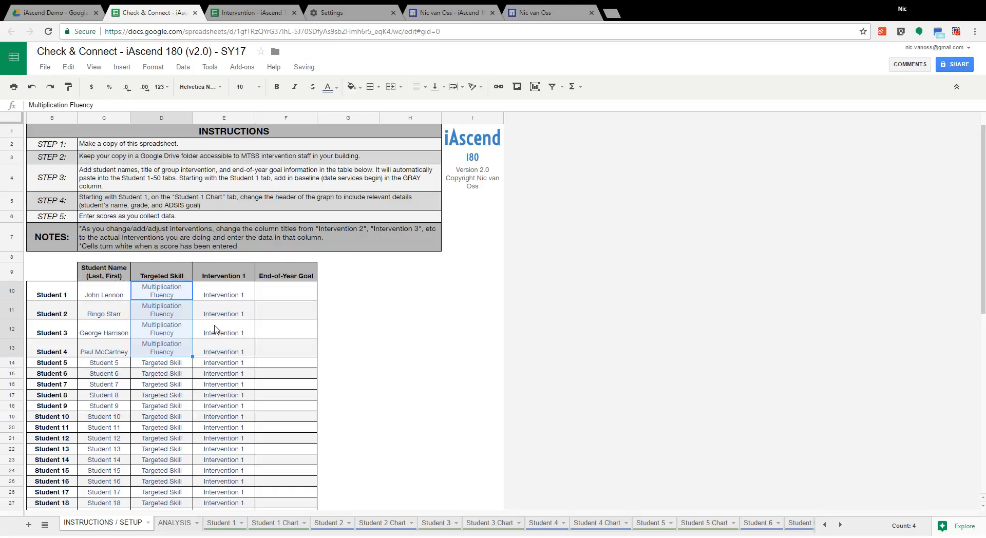
Step: Copy Student 1's targeted skill, "Multiplication Fluency", to the whole Targeted Skill column through Student 50
{"action": "left_click", "coordinate": [185, 294]}
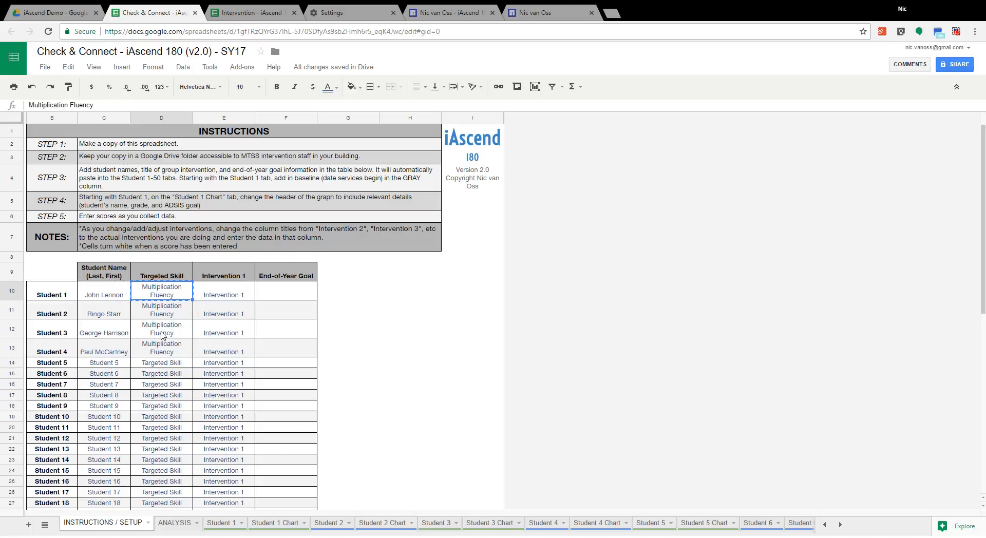
{"action": "scroll", "coordinate": [160, 336], "scroll_direction": "down", "scroll_amount": 5}
{"action": "scroll", "coordinate": [160, 337], "scroll_direction": "down", "scroll_amount": 4}
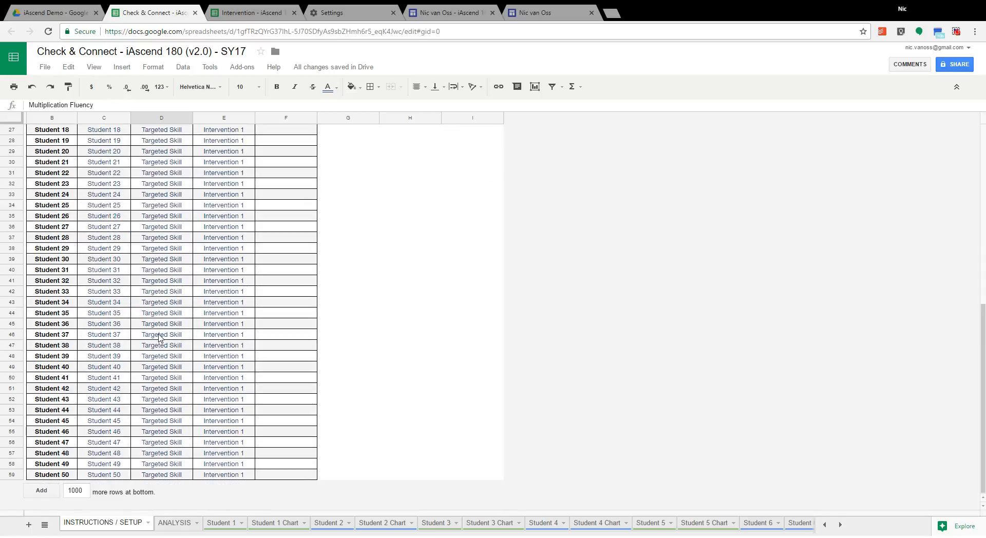
{"action": "scroll", "coordinate": [160, 337], "scroll_direction": "up", "scroll_amount": 9}
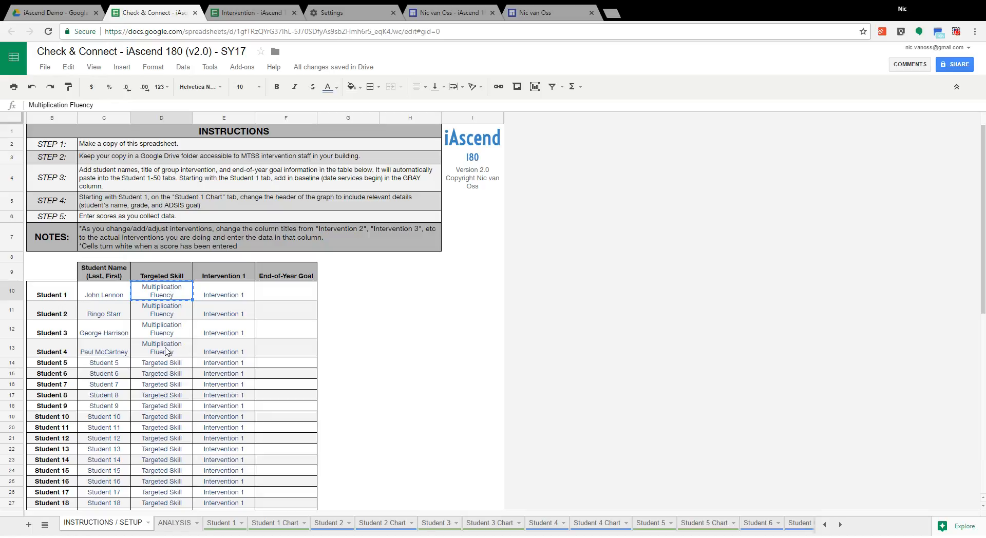
{"action": "scroll", "coordinate": [166, 351], "scroll_direction": "down", "scroll_amount": 5}
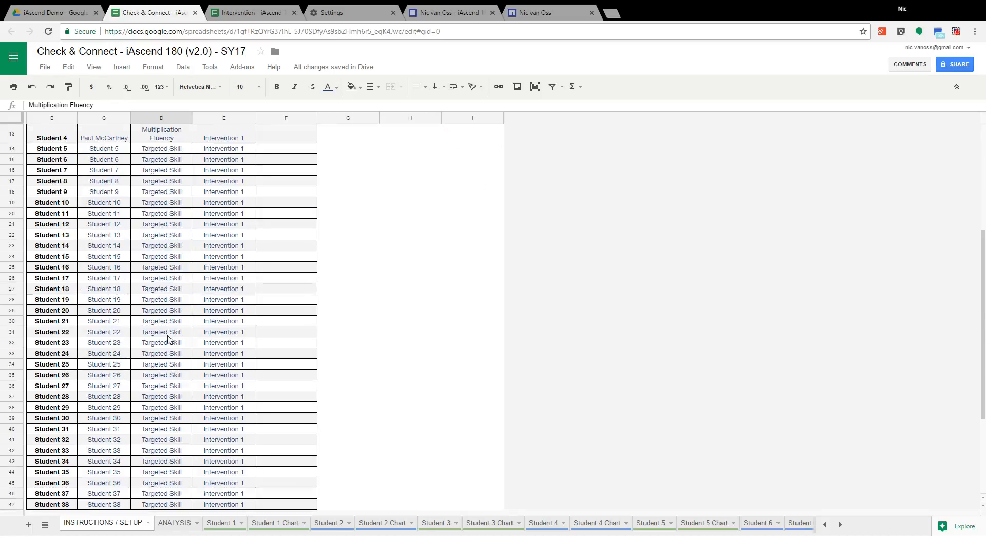
{"action": "scroll", "coordinate": [167, 339], "scroll_direction": "down", "scroll_amount": 5}
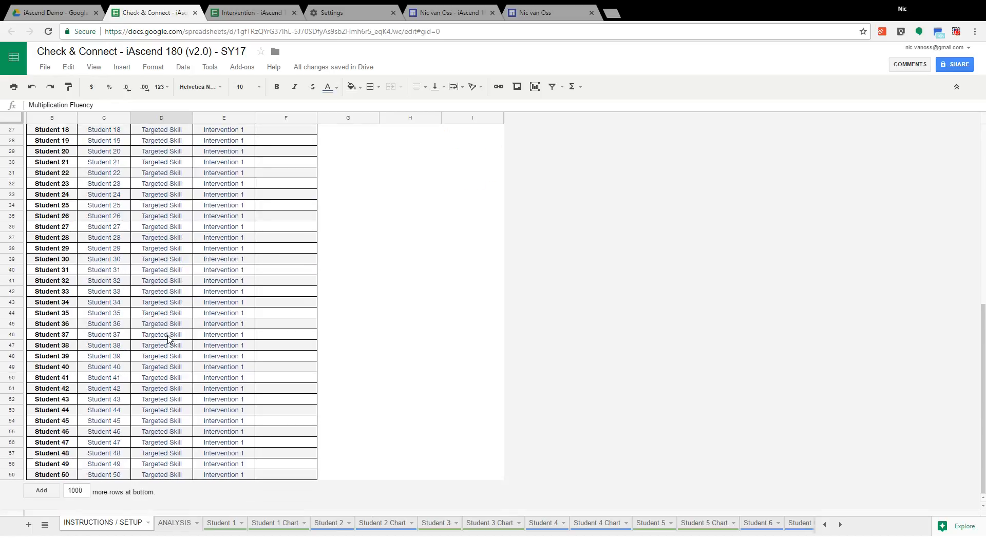
{"action": "left_click", "coordinate": [171, 475], "text": "shift"}
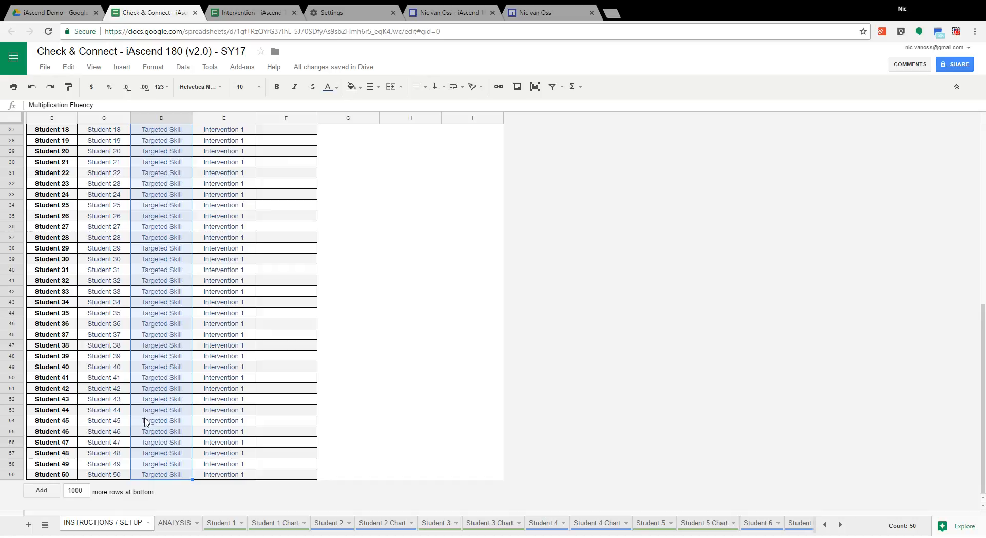
{"action": "type", "text": "Multiplication Fluency"}
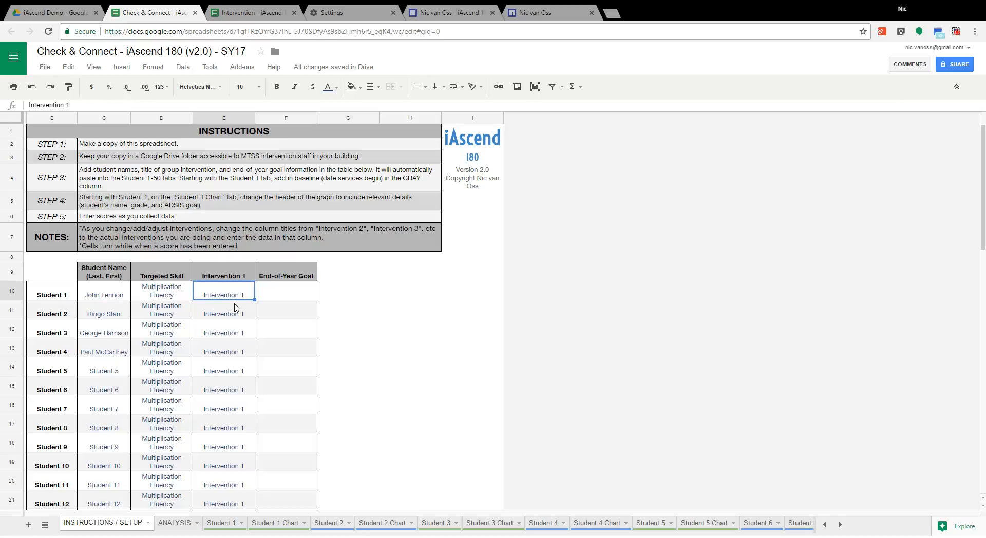
Step: Set Student 1's Intervention 1 to "Saxon Math 2x/week 30 min" and fill it down through Student 9
{"action": "type", "text": "Saxon Math"}
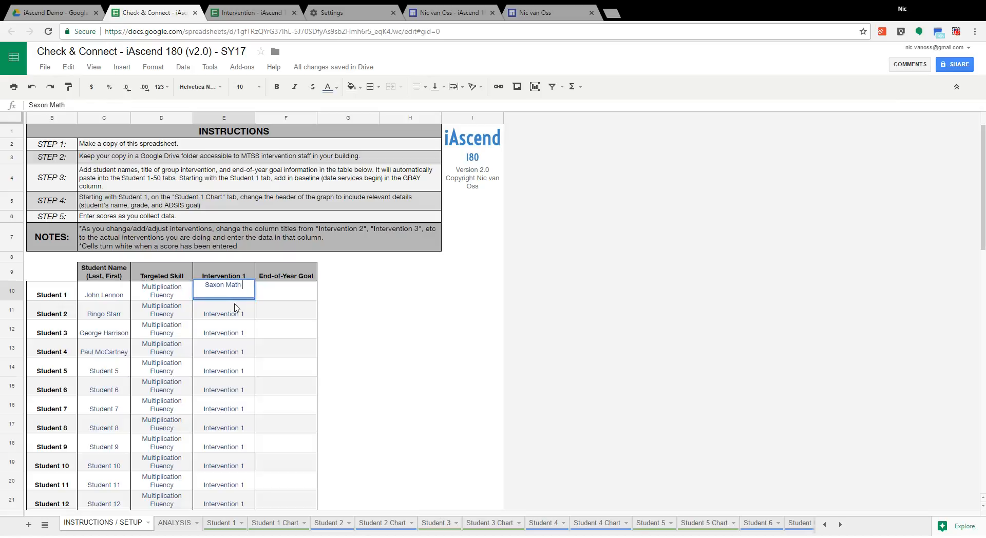
{"action": "type", "text": " 2x/week 30 min"}
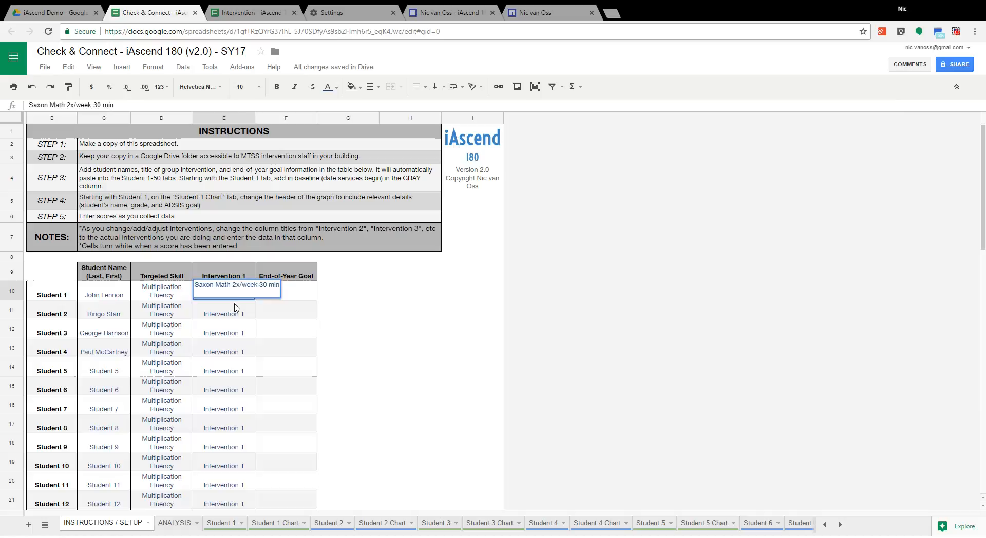
{"action": "key", "text": "Tab"}
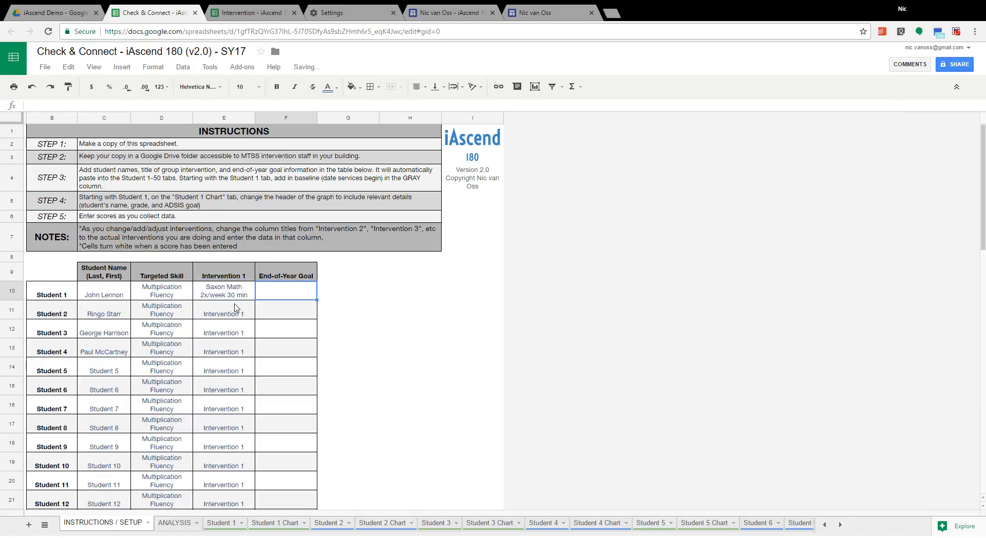
{"action": "left_click", "coordinate": [236, 294]}
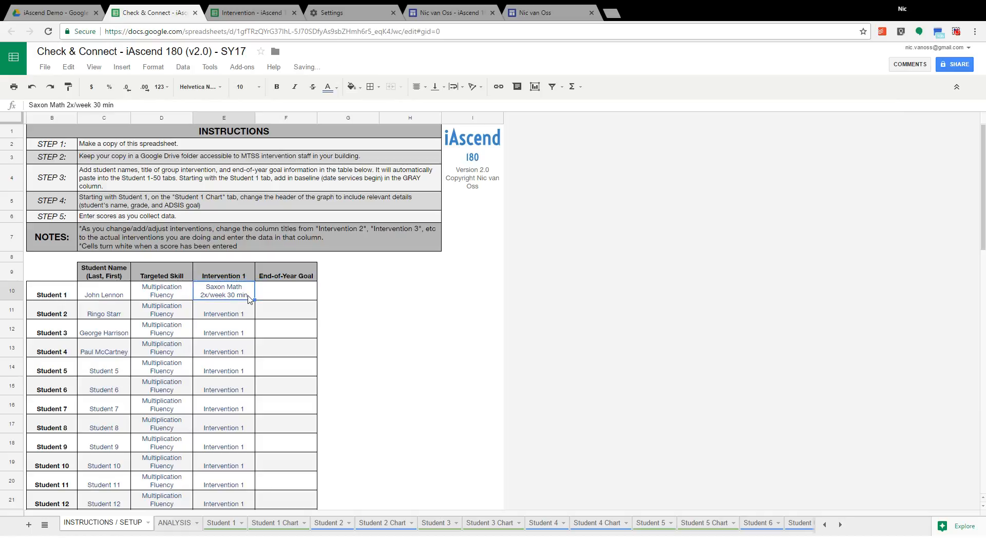
{"action": "left_click_drag", "start_coordinate": [253, 302], "coordinate": [254, 441]}
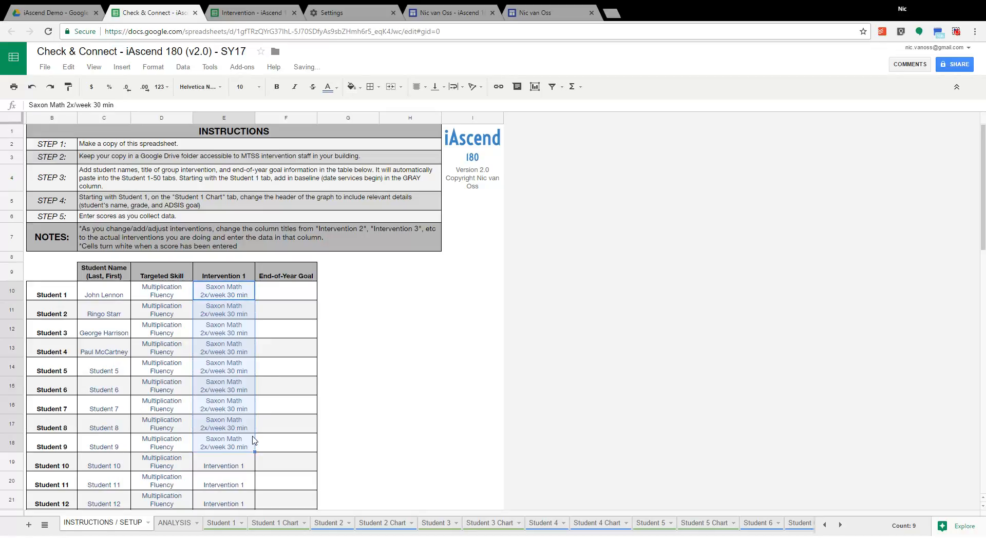
Step: Select Student 1's End-of-Year Goal cell and look over the setup table down to Student 50
{"action": "left_click", "coordinate": [286, 292]}
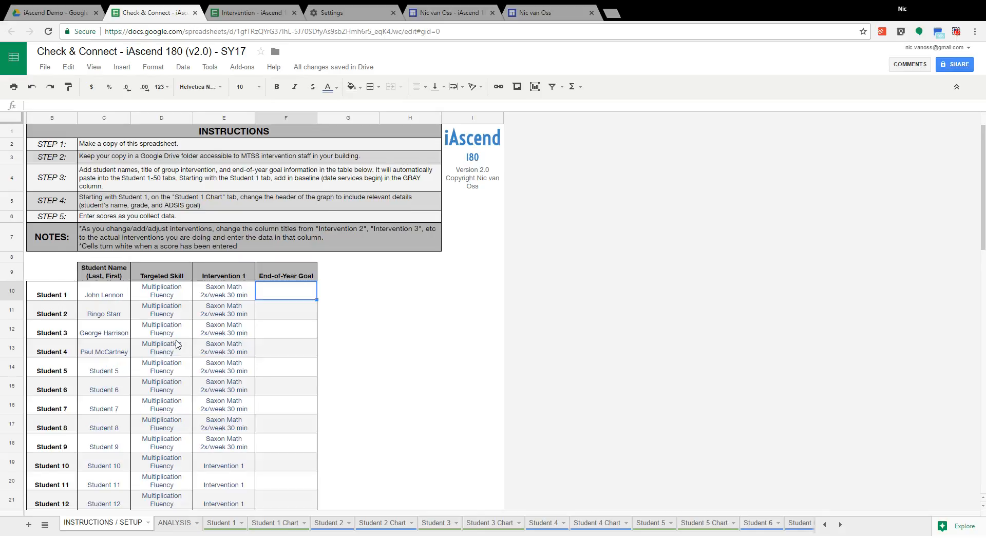
{"action": "scroll", "coordinate": [177, 343], "scroll_direction": "down", "scroll_amount": 7}
{"action": "scroll", "coordinate": [176, 343], "scroll_direction": "down", "scroll_amount": 7}
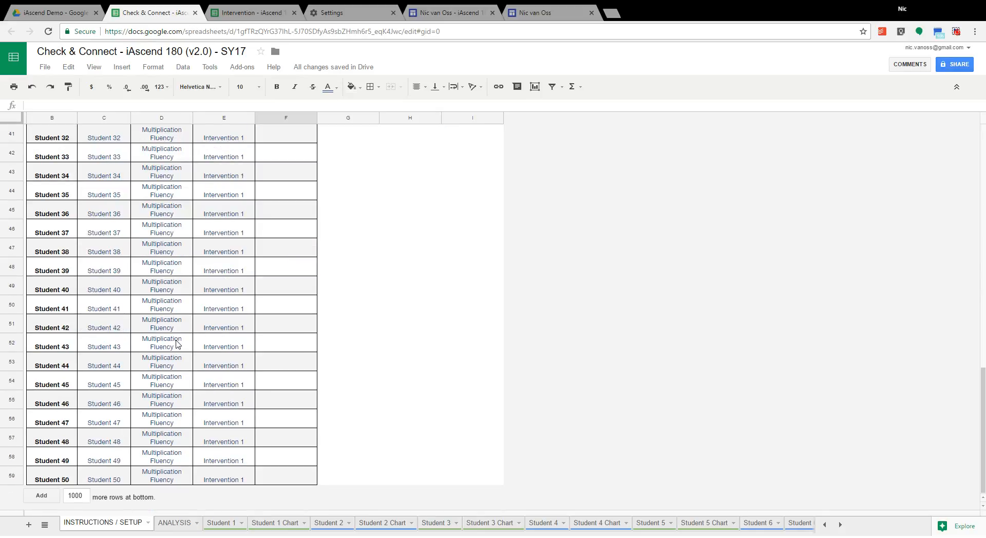
{"action": "scroll", "coordinate": [176, 343], "scroll_direction": "up", "scroll_amount": 14}
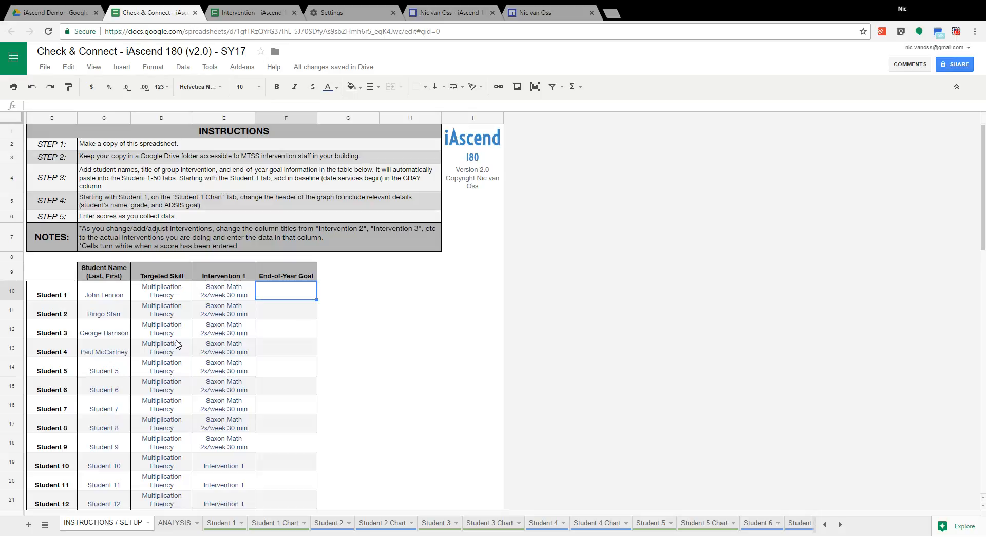
Step: Enter End-of-Year Goals of 30 for Student 1, 20 for Student 2 and 15 for Student 3
{"action": "scroll", "coordinate": [176, 343], "scroll_direction": "down", "scroll_amount": 13}
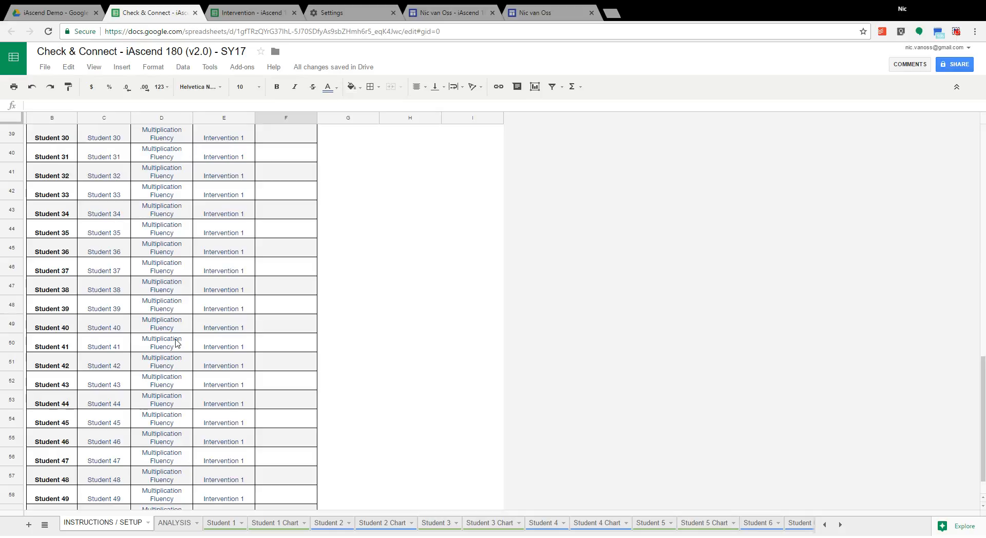
{"action": "scroll", "coordinate": [176, 343], "scroll_direction": "down", "scroll_amount": 1}
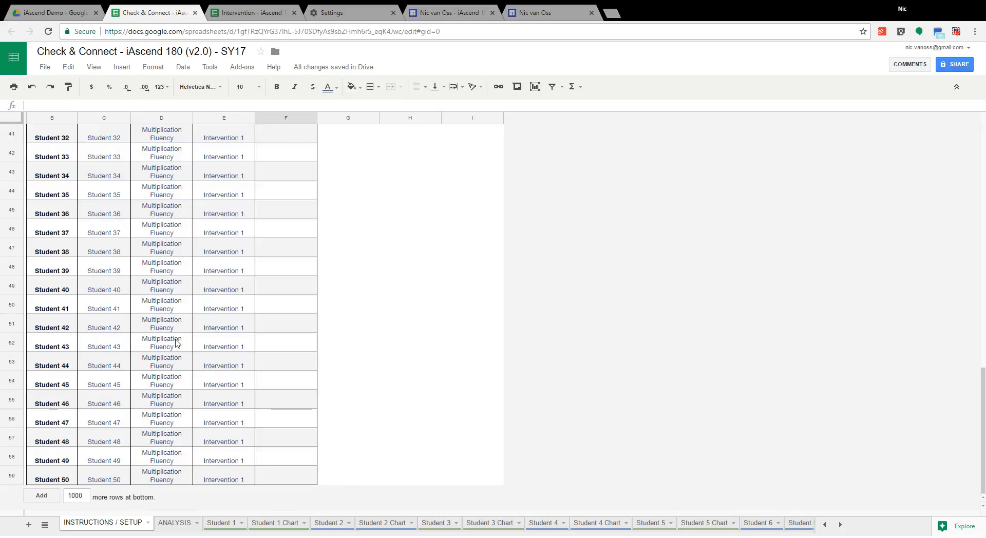
{"action": "scroll", "coordinate": [176, 343], "scroll_direction": "up", "scroll_amount": 9}
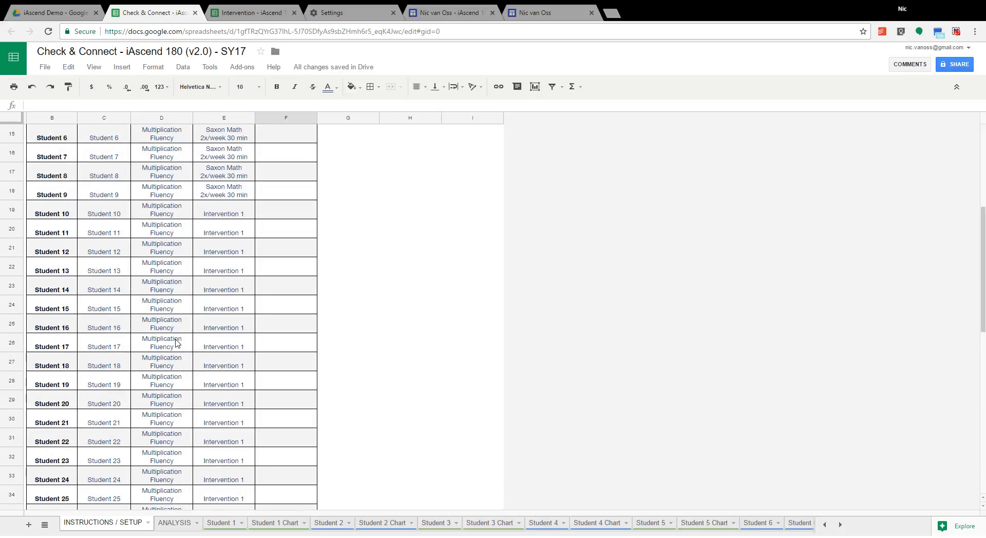
{"action": "scroll", "coordinate": [177, 343], "scroll_direction": "up", "scroll_amount": 4}
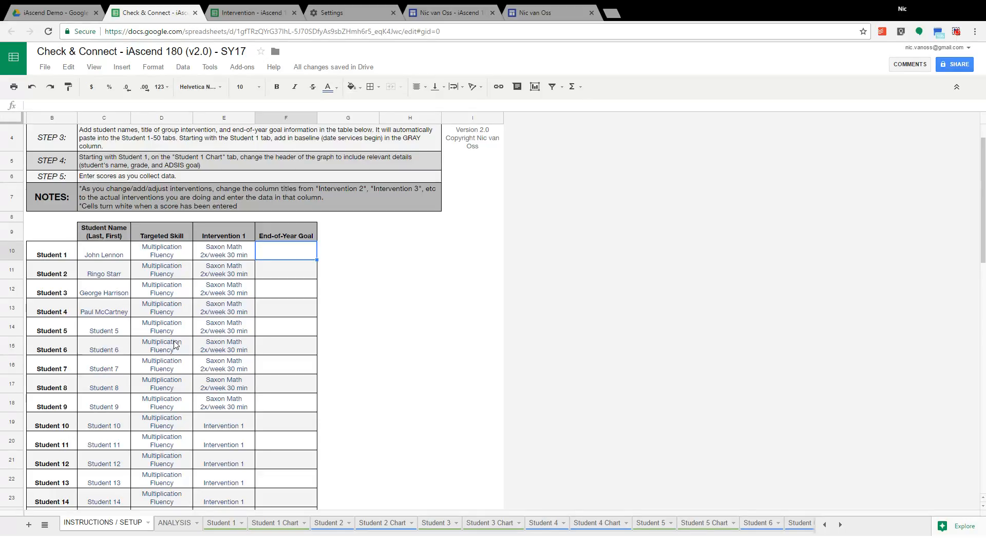
{"action": "scroll", "coordinate": [176, 343], "scroll_direction": "up", "scroll_amount": 1}
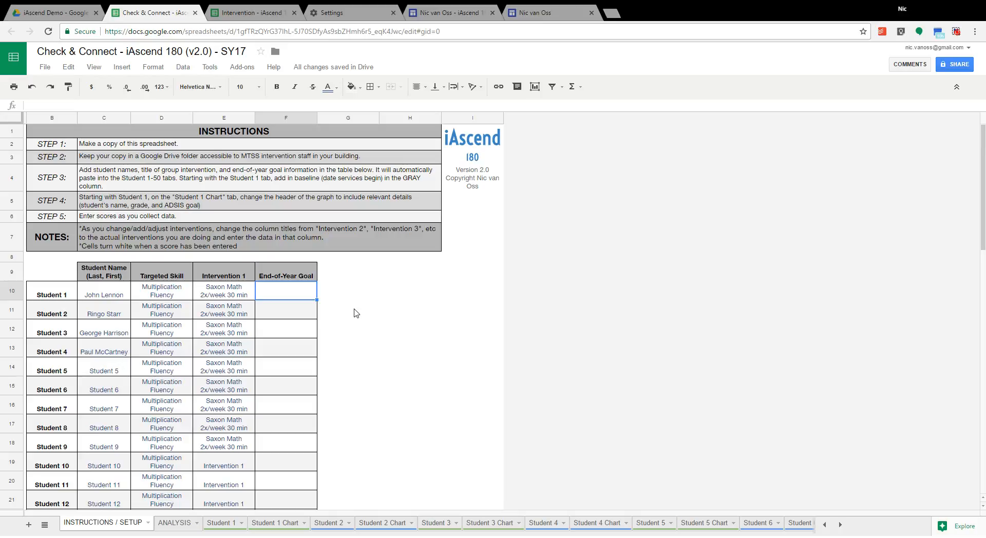
{"action": "type", "text": "30"}
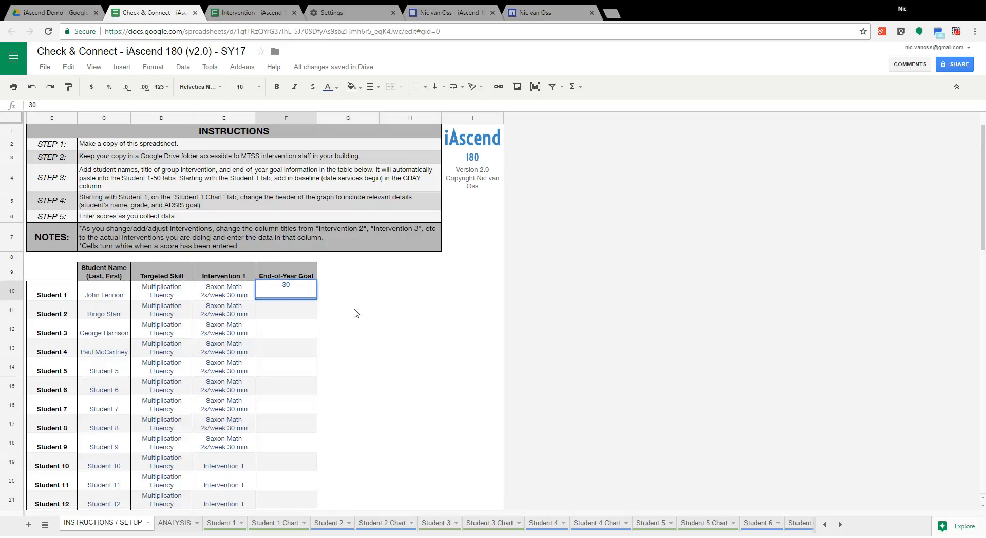
{"action": "key", "text": "Return"}
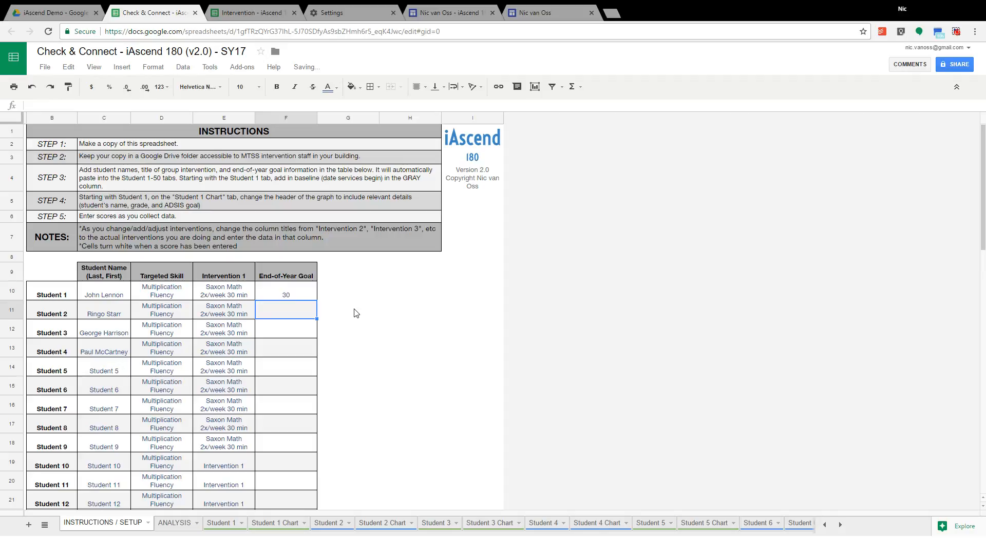
{"action": "type", "text": "20"}
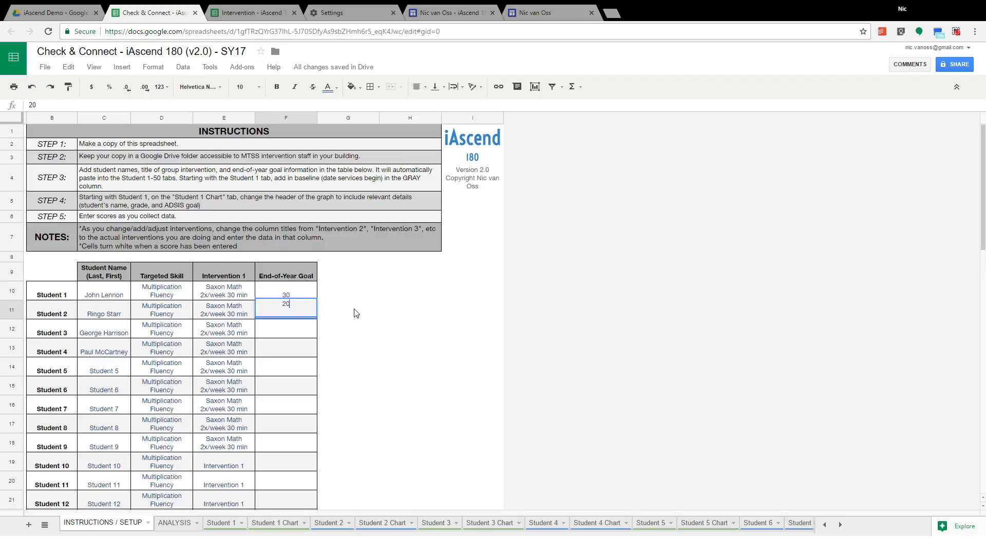
{"action": "key", "text": "Return"}
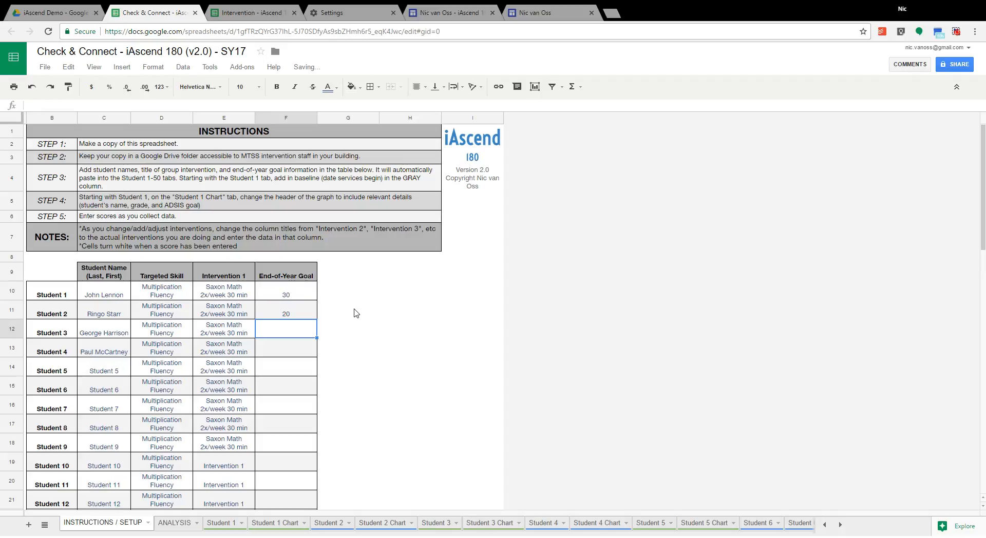
{"action": "type", "text": "15"}
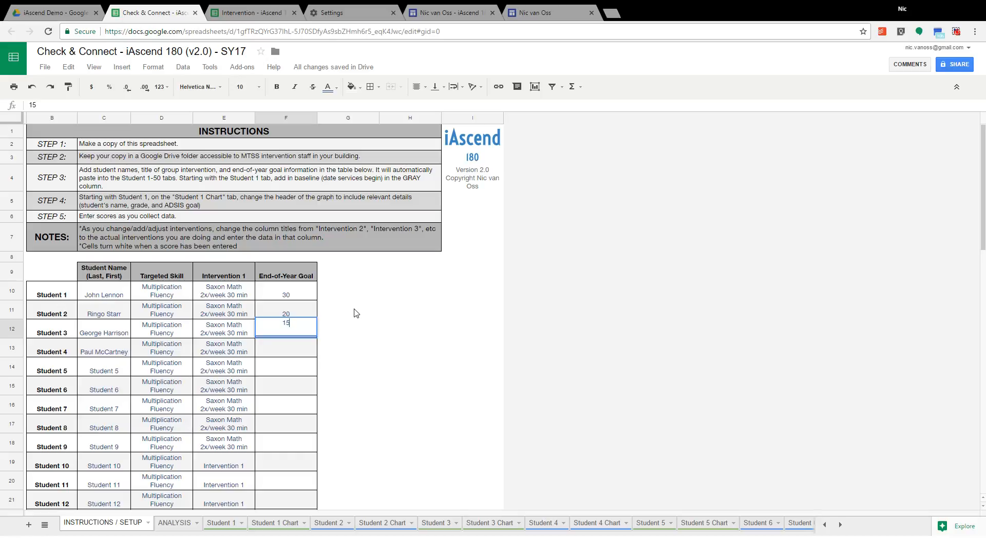
{"action": "key", "text": "Return"}
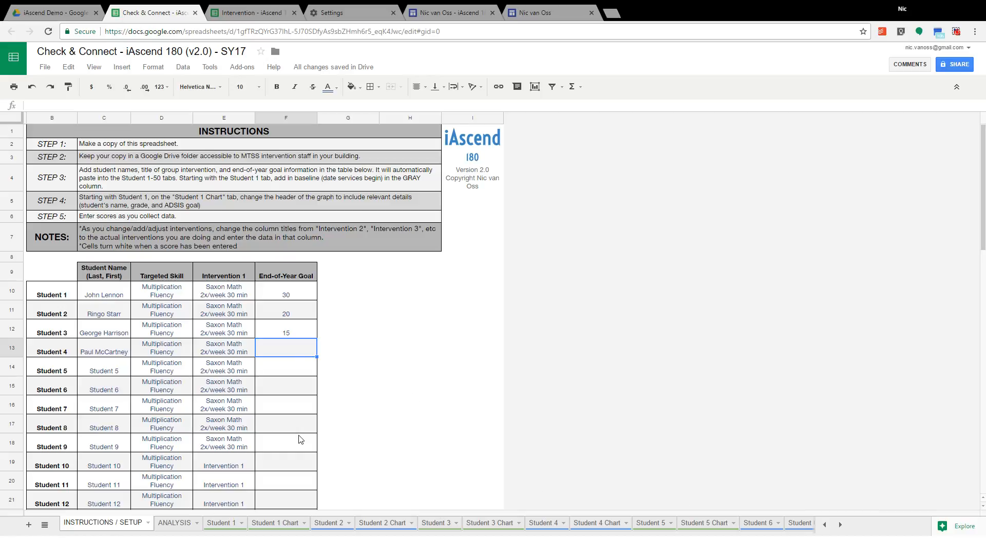
Step: On the Student 1 sheet, enter a baseline Multiplication Fluency score of 10 for 9/20/2016
{"action": "left_click", "coordinate": [224, 523]}
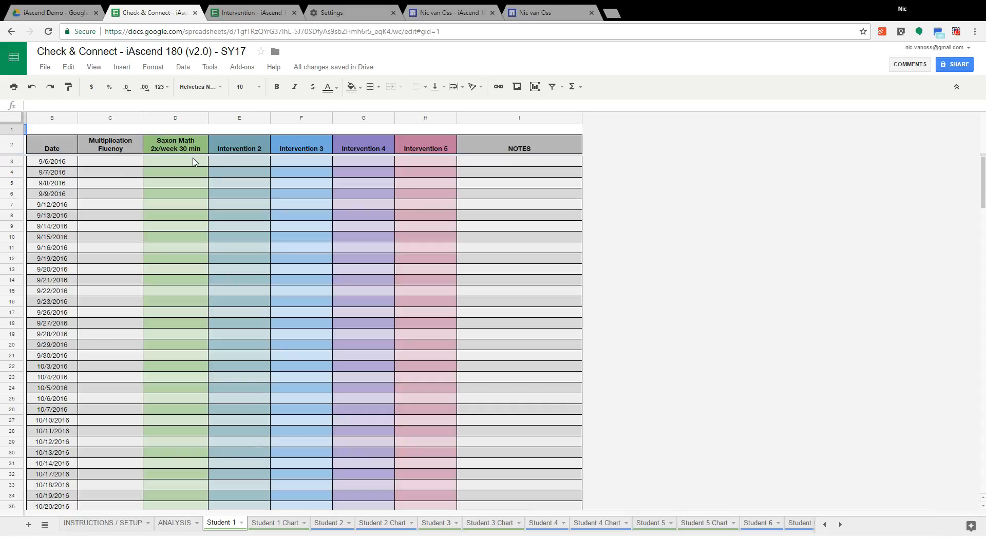
{"action": "scroll", "coordinate": [126, 261], "scroll_direction": "down", "scroll_amount": 15}
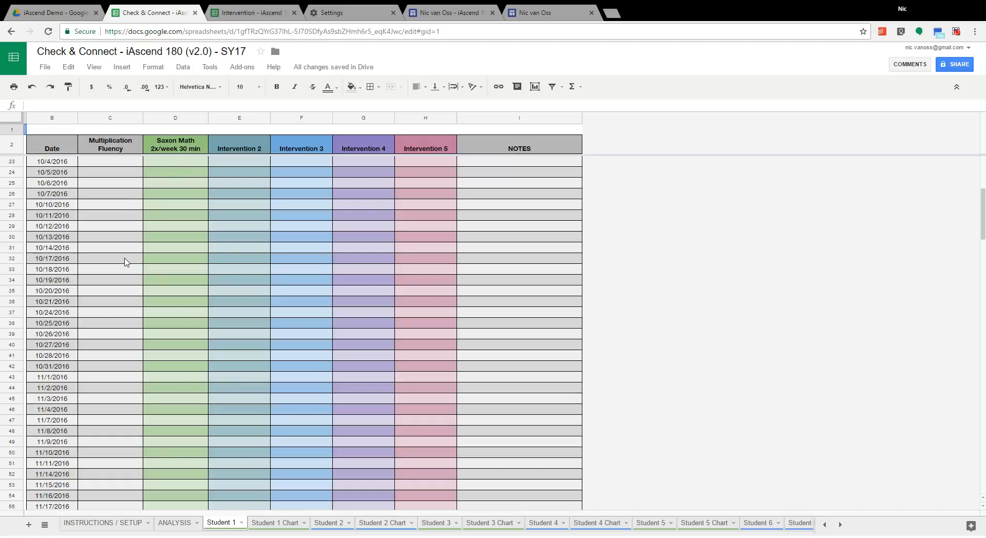
{"action": "scroll", "coordinate": [123, 266], "scroll_direction": "down", "scroll_amount": 13}
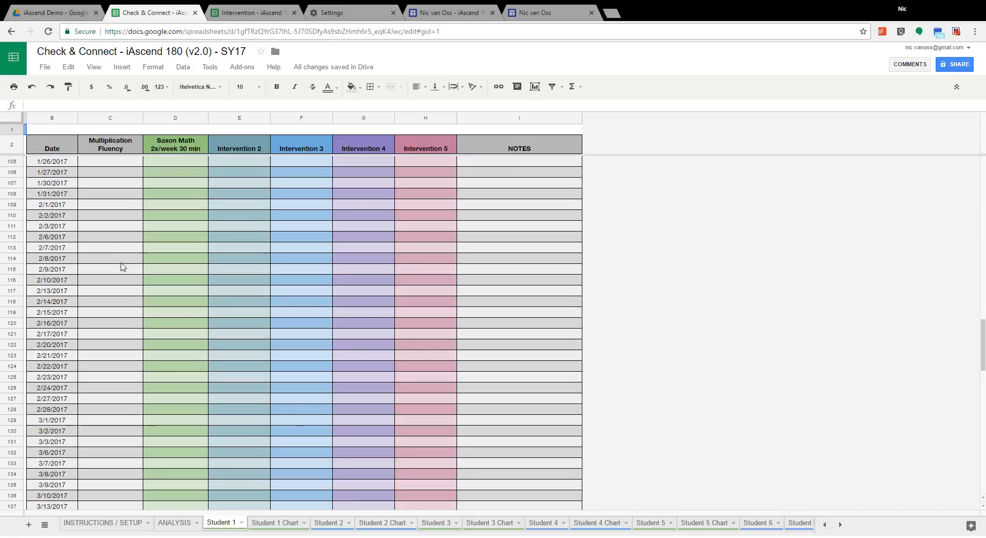
{"action": "scroll", "coordinate": [123, 266], "scroll_direction": "down", "scroll_amount": 9}
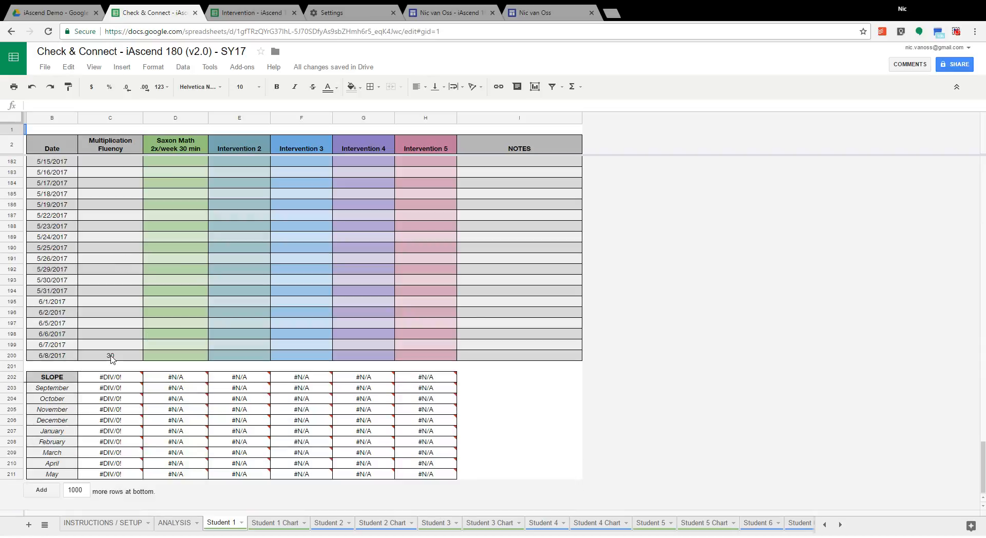
{"action": "scroll", "coordinate": [114, 347], "scroll_direction": "up", "scroll_amount": 13}
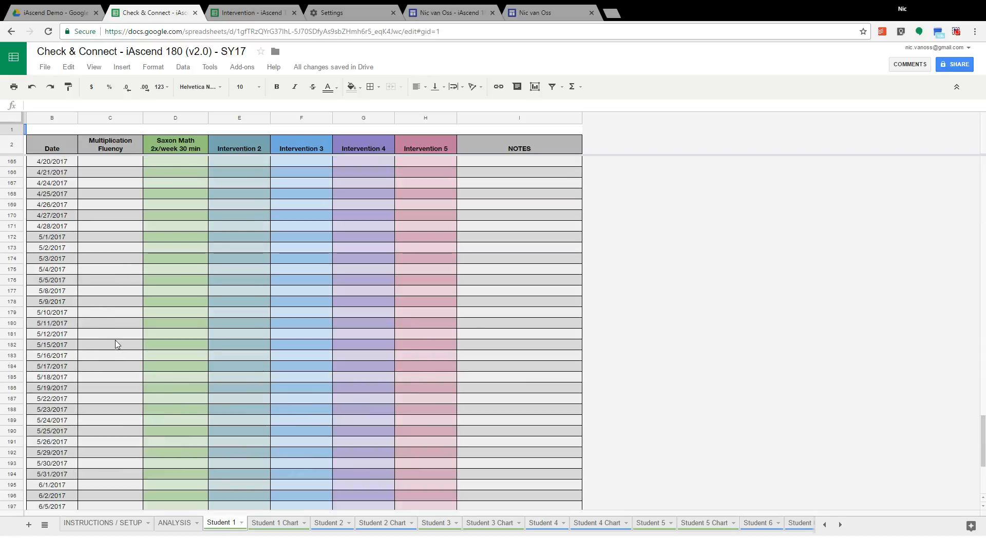
{"action": "scroll", "coordinate": [117, 344], "scroll_direction": "up", "scroll_amount": 20}
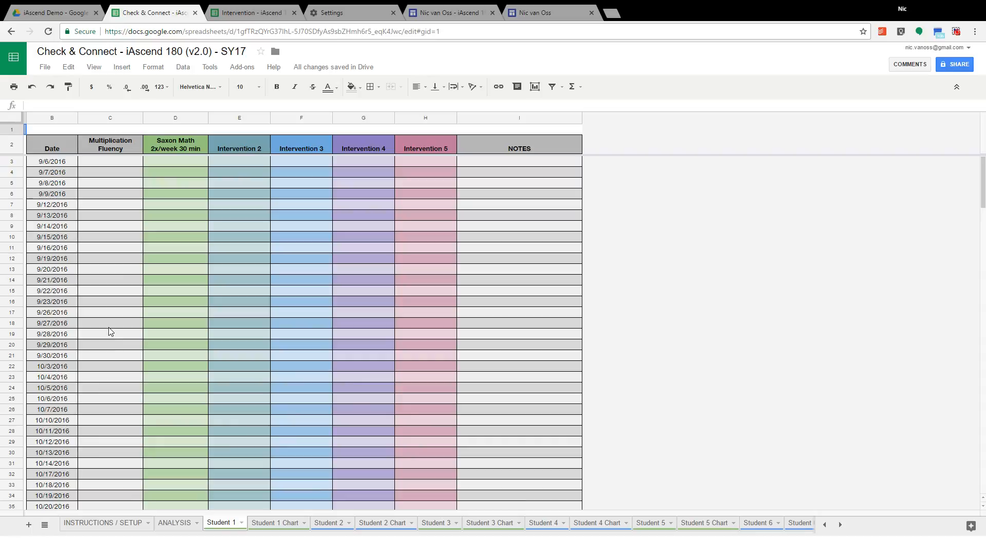
{"action": "left_click", "coordinate": [102, 176]}
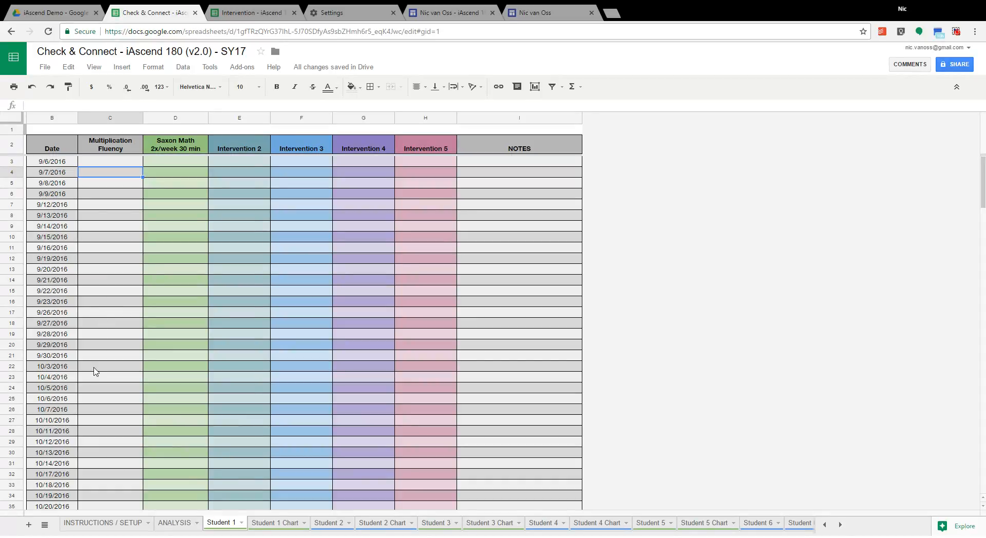
{"action": "left_click", "coordinate": [104, 271]}
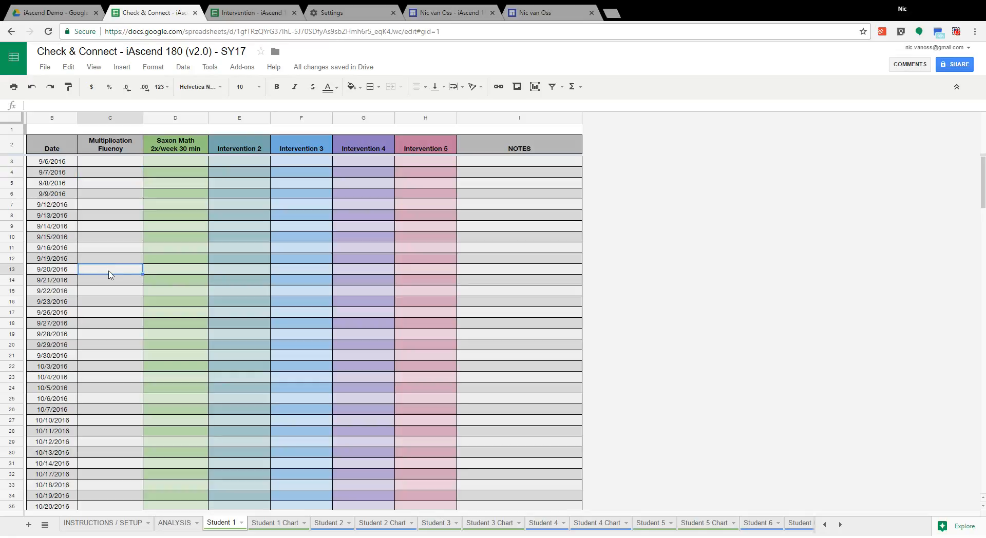
{"action": "type", "text": "10"}
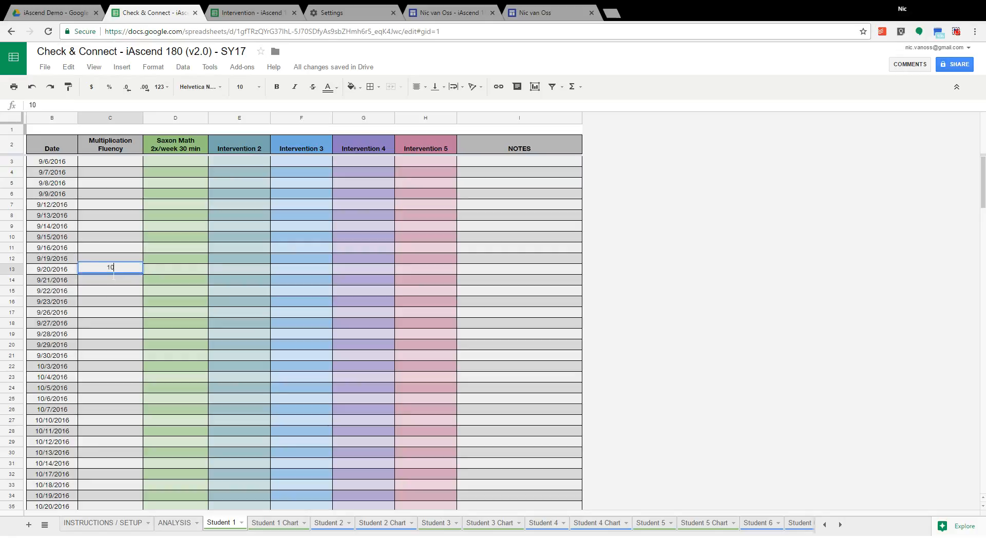
{"action": "key", "text": "Return"}
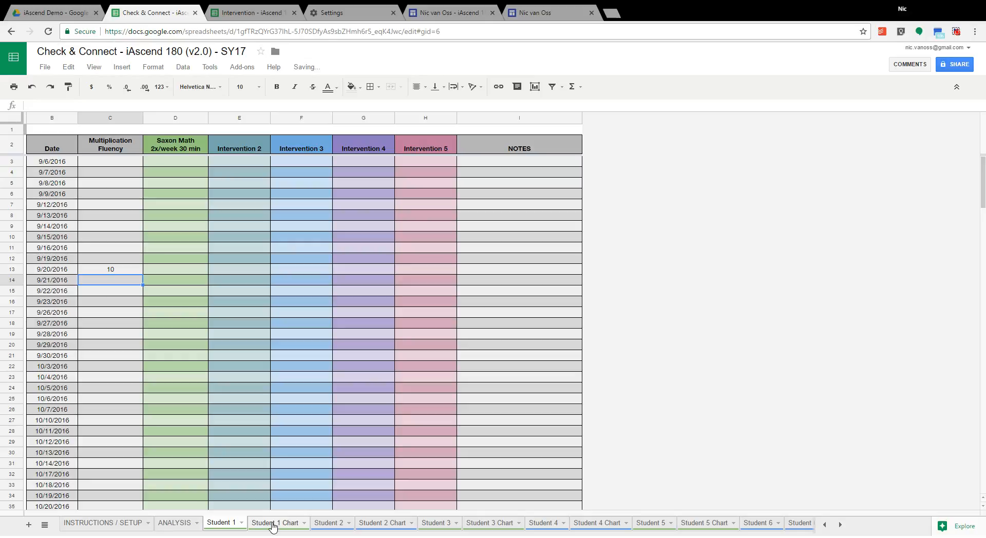
Step: Review Student 1's chart and the students' slope tables on the ANALYSIS sheet
{"action": "left_click", "coordinate": [272, 524]}
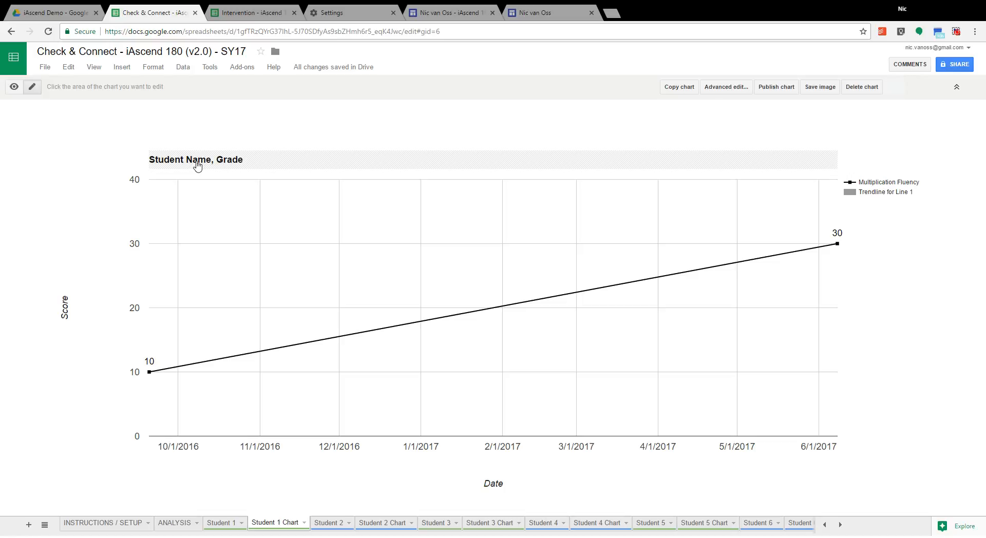
{"action": "left_click", "coordinate": [178, 524]}
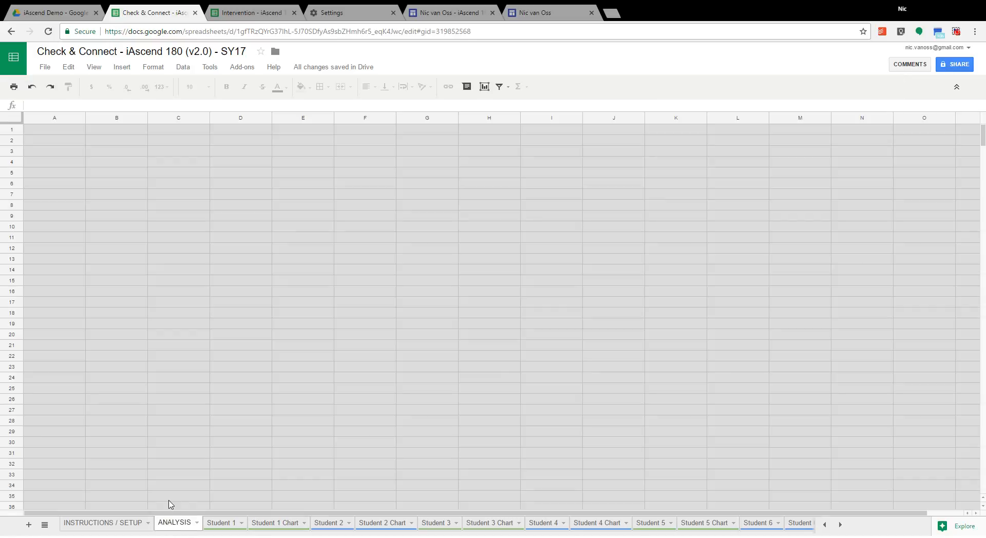
{"action": "left_click", "coordinate": [124, 524]}
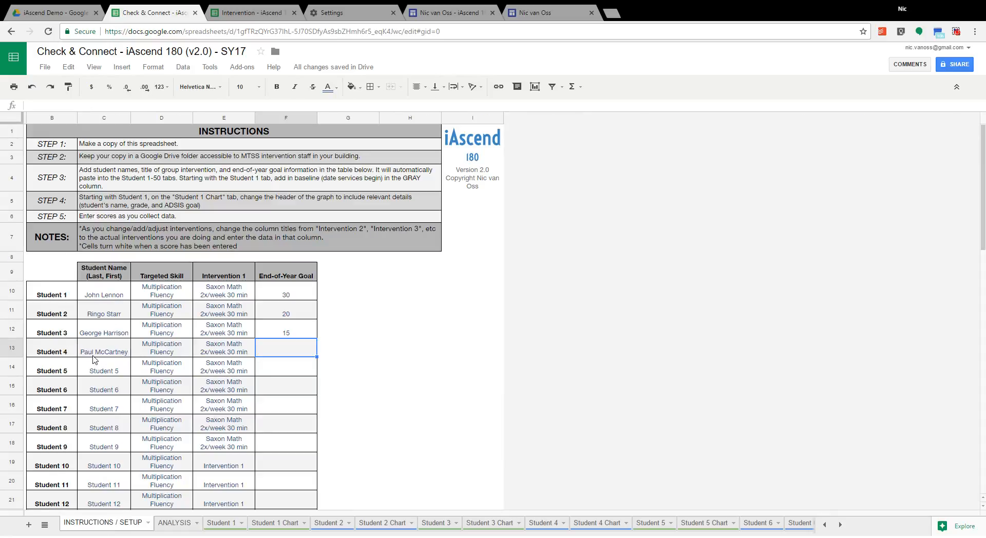
{"action": "left_click", "coordinate": [177, 524]}
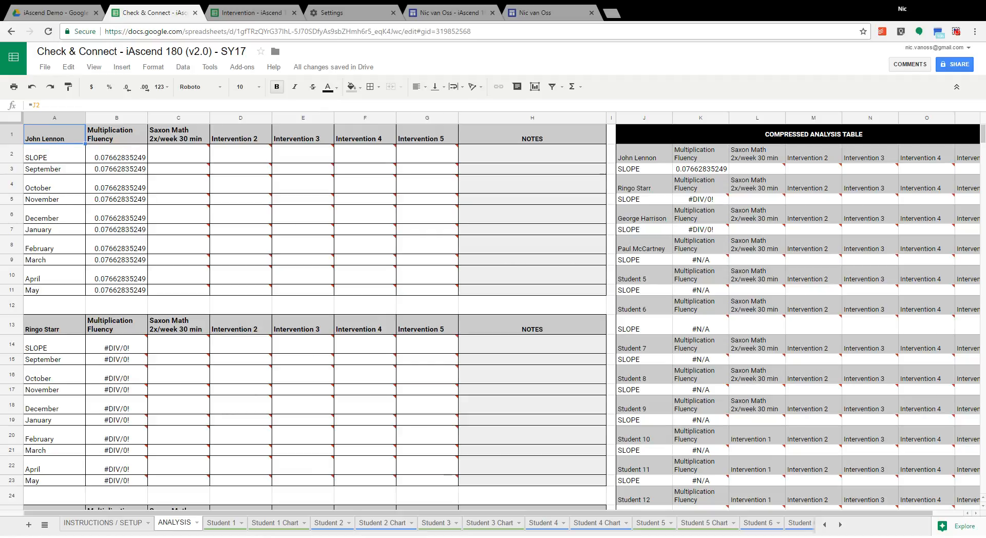
Step: Change the title of Student 1's chart to "John Lennon, 9th grade"
{"action": "left_click", "coordinate": [270, 524]}
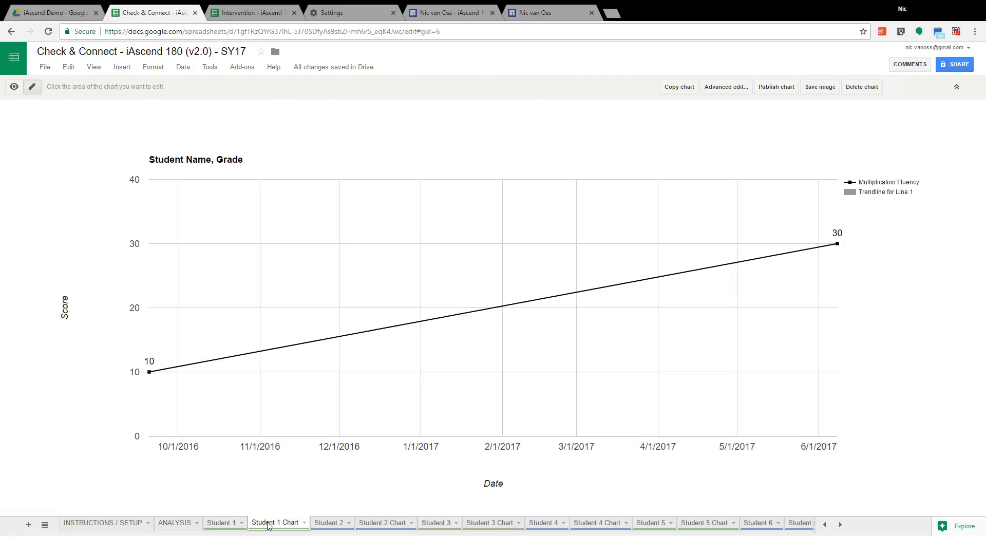
{"action": "right_click", "coordinate": [225, 524]}
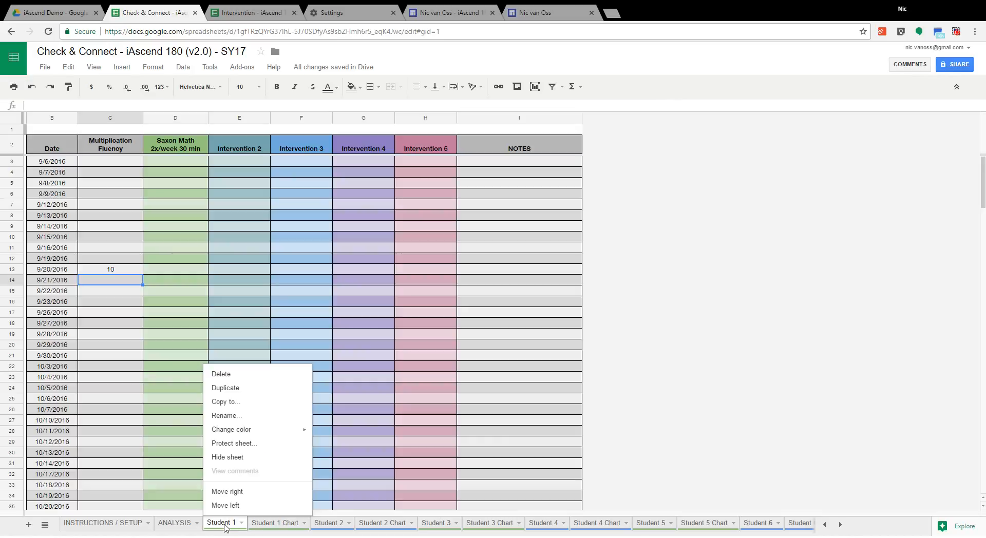
{"action": "left_click", "coordinate": [264, 524]}
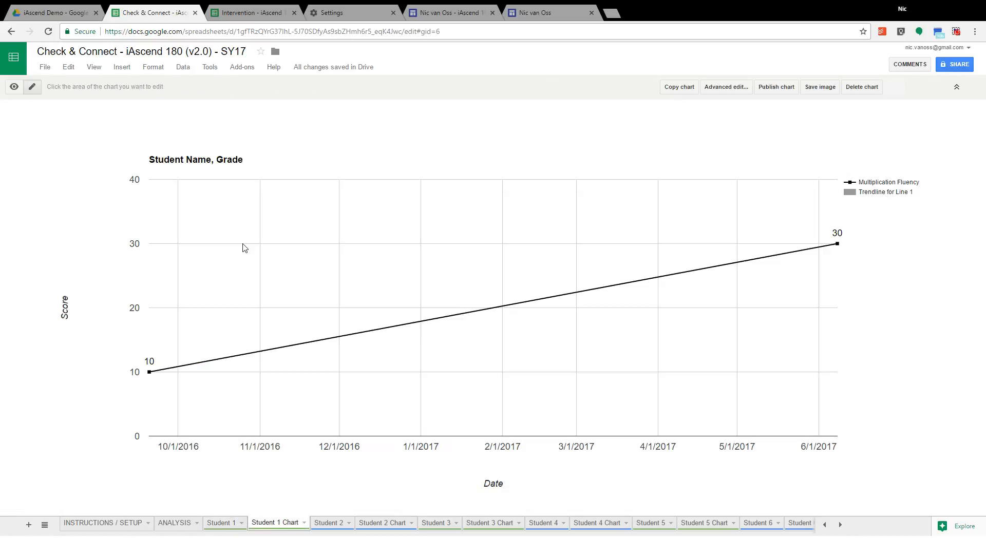
{"action": "left_click", "coordinate": [212, 162]}
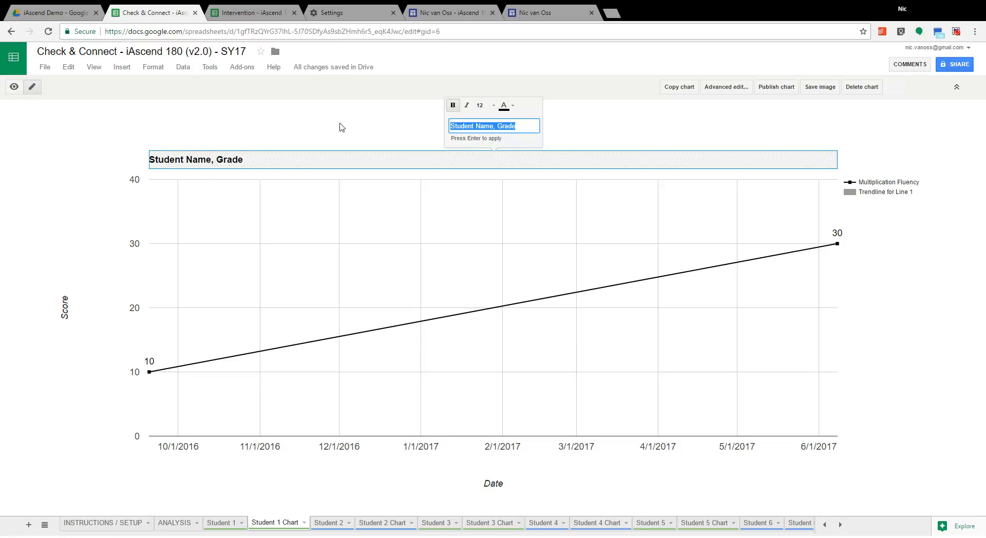
{"action": "type", "text": "John Lennon, 9th grade"}
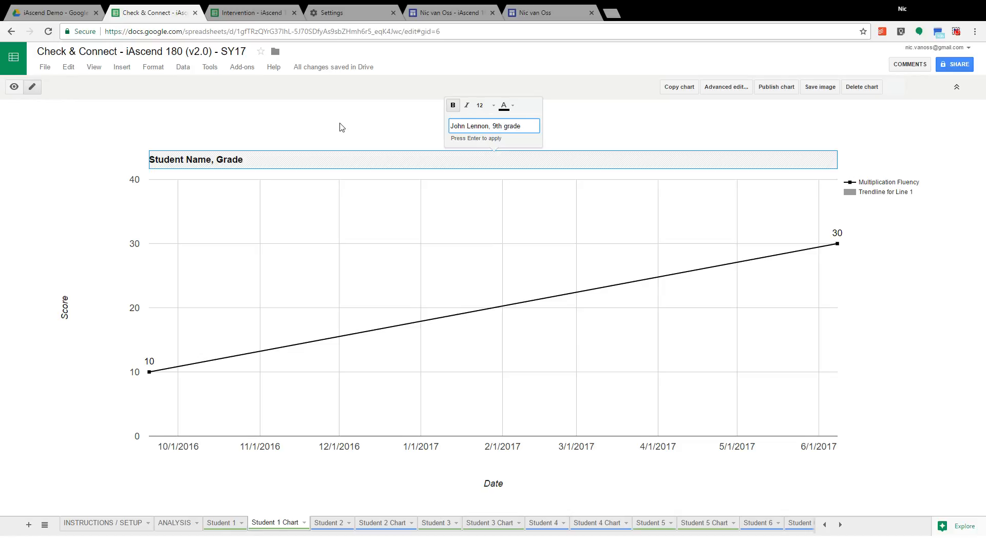
{"action": "key", "text": "Return"}
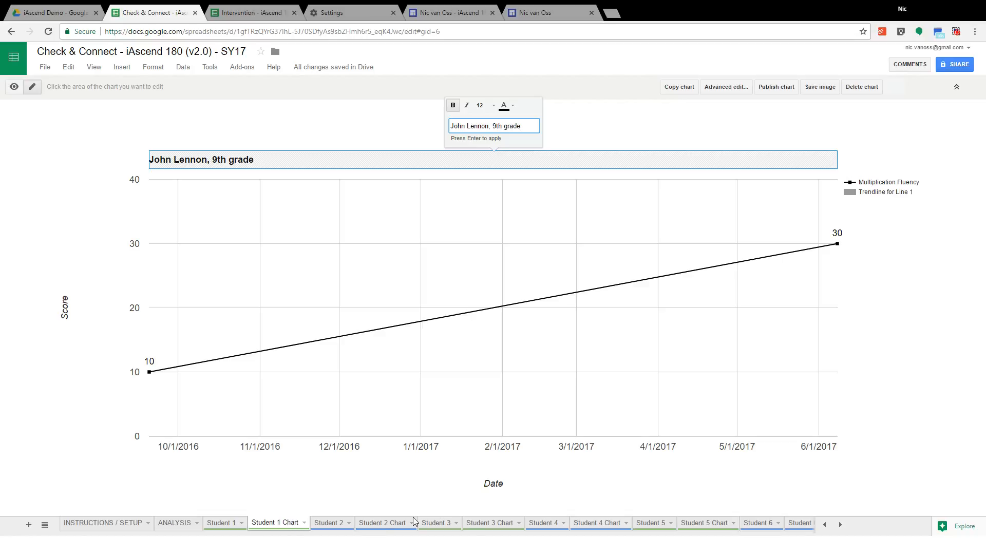
Step: Rename the Student 1 sheet to "John Lennon"
{"action": "left_click", "coordinate": [690, 524]}
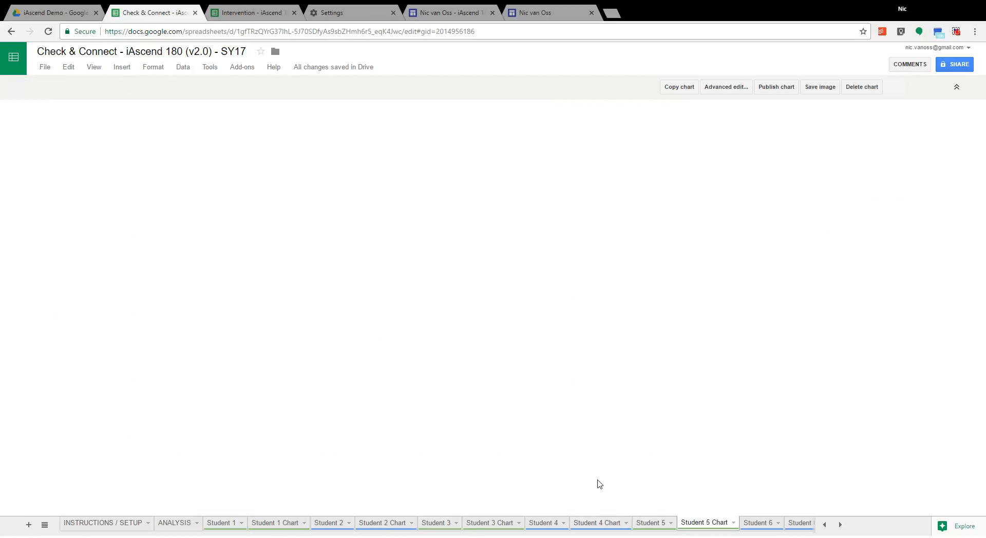
{"action": "left_click", "coordinate": [269, 524]}
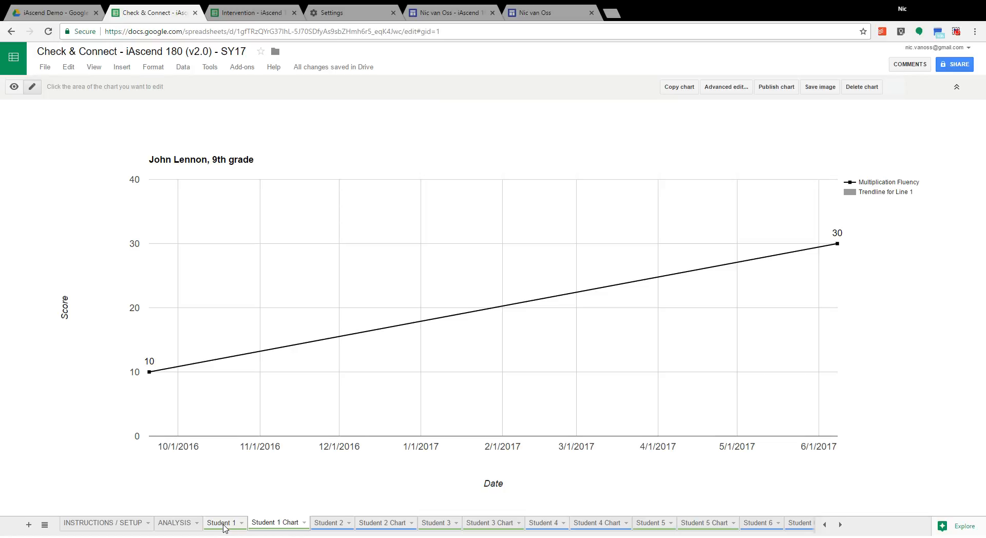
{"action": "right_click", "coordinate": [227, 525]}
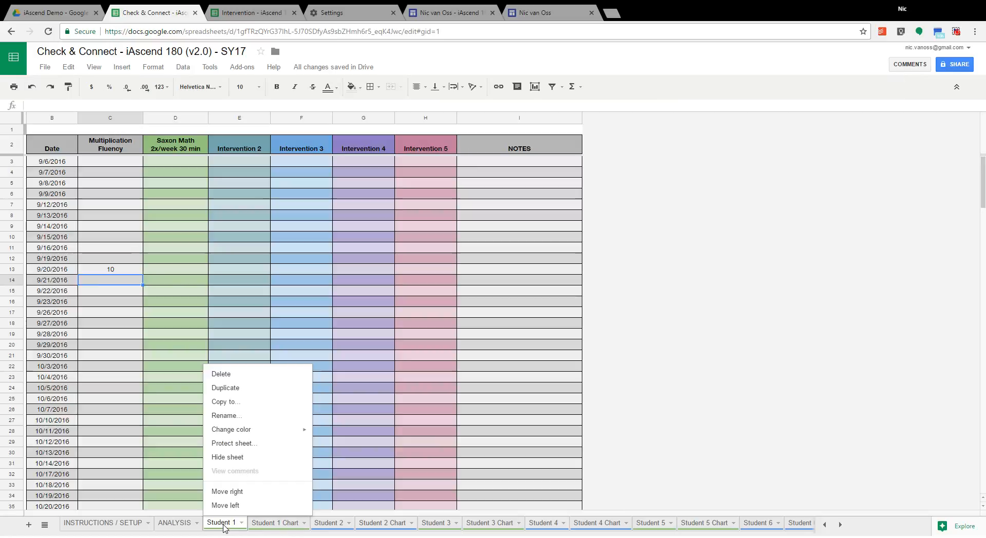
{"action": "left_click", "coordinate": [240, 417]}
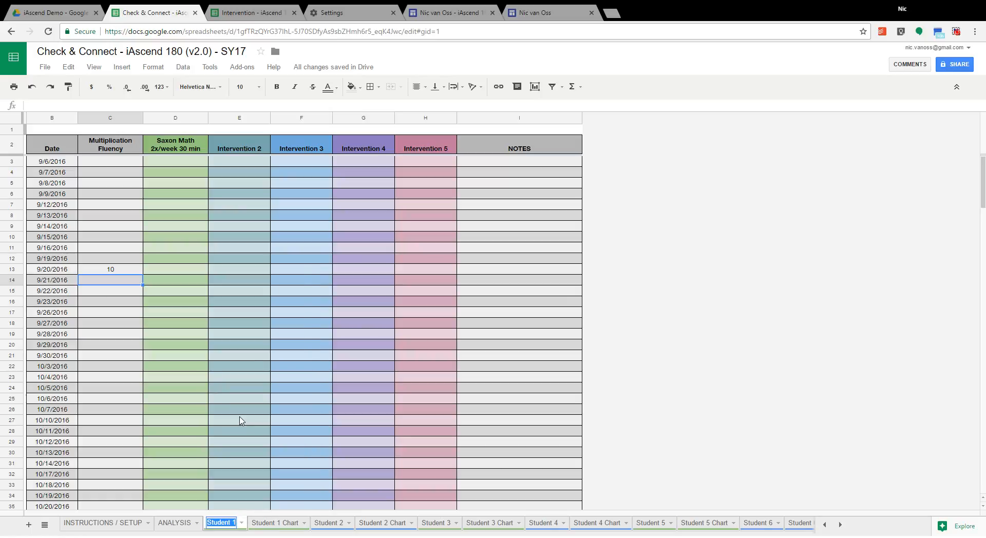
{"action": "type", "text": "John Lennon"}
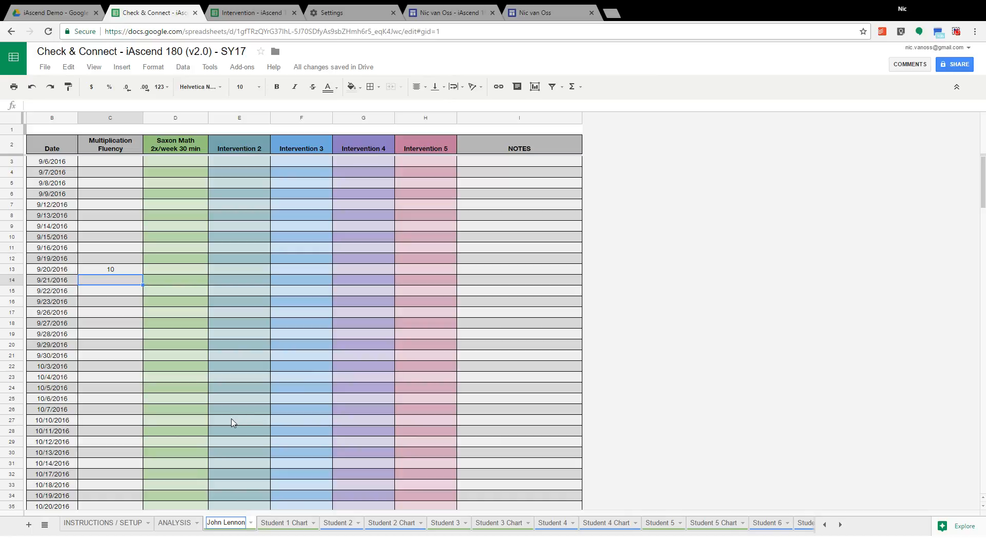
{"action": "key", "text": "Return"}
Step: Review the baseline score, end-of-year goal and slope rows on the John Lennon sheet, along with the goal line on the Student 1 Chart
{"action": "left_click", "coordinate": [123, 271]}
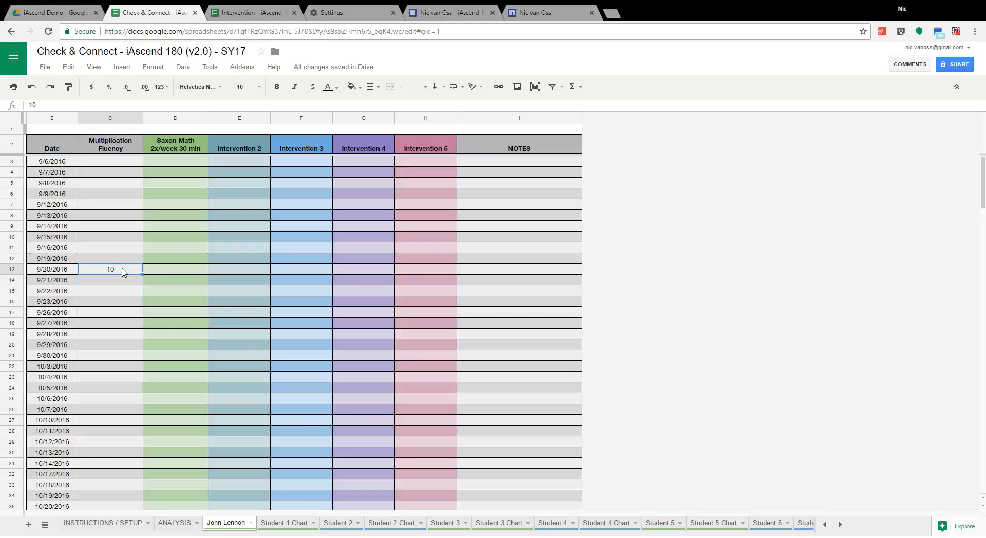
{"action": "scroll", "coordinate": [123, 273], "scroll_direction": "down", "scroll_amount": 15}
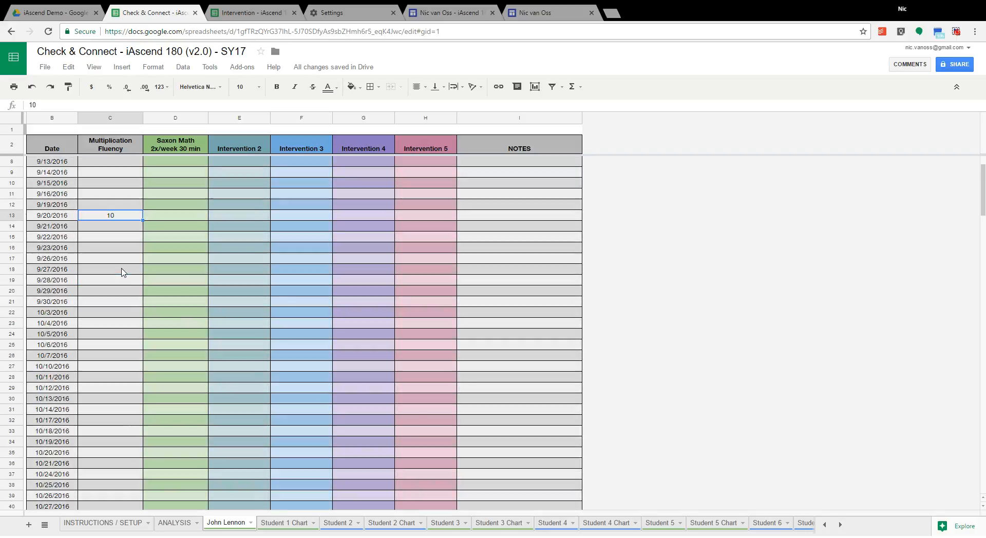
{"action": "scroll", "coordinate": [123, 272], "scroll_direction": "down", "scroll_amount": 16}
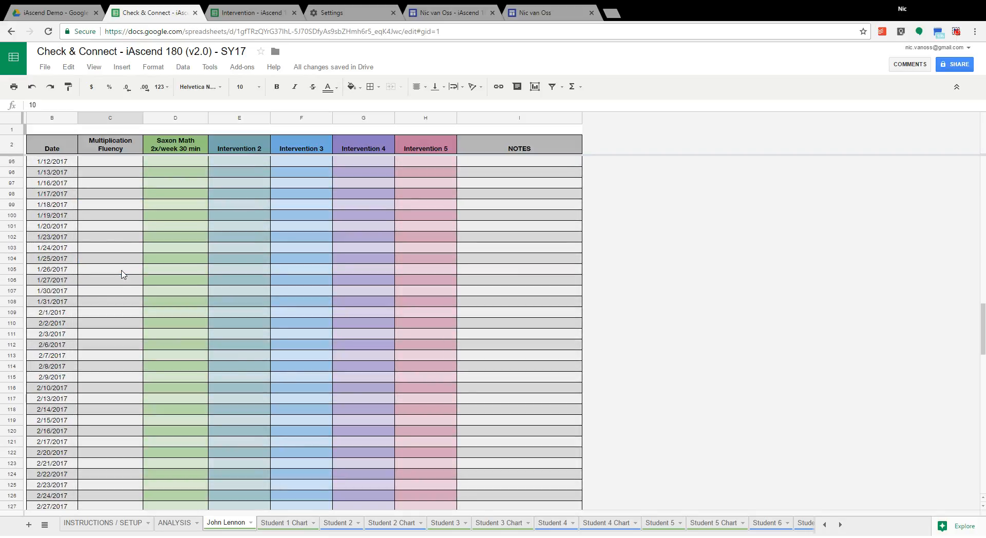
{"action": "scroll", "coordinate": [123, 275], "scroll_direction": "down", "scroll_amount": 7}
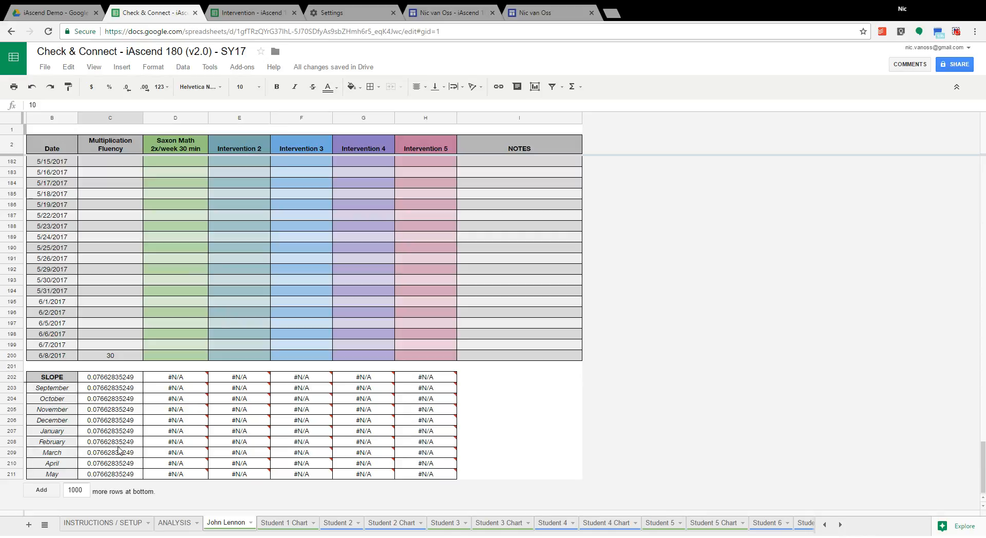
{"action": "left_click", "coordinate": [286, 524]}
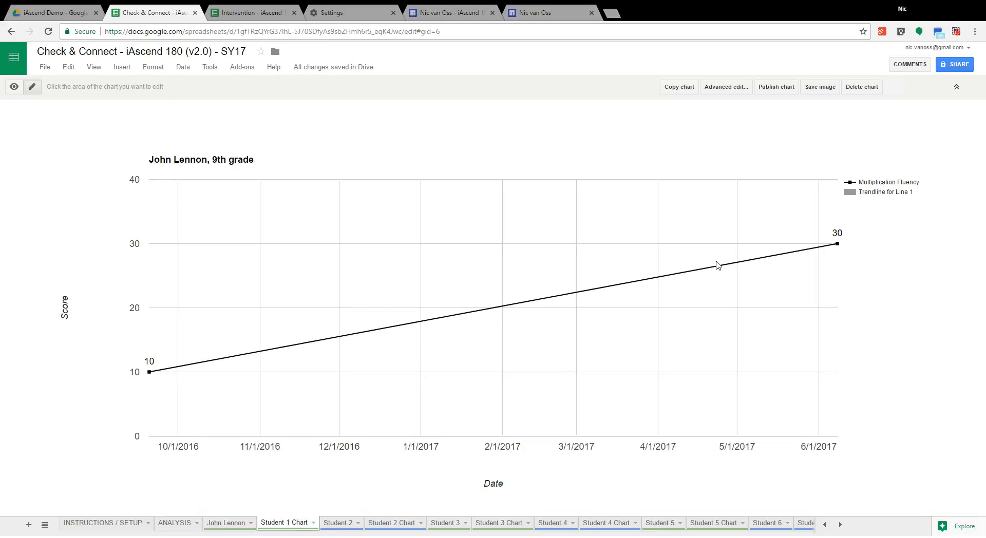
{"action": "left_click", "coordinate": [223, 524]}
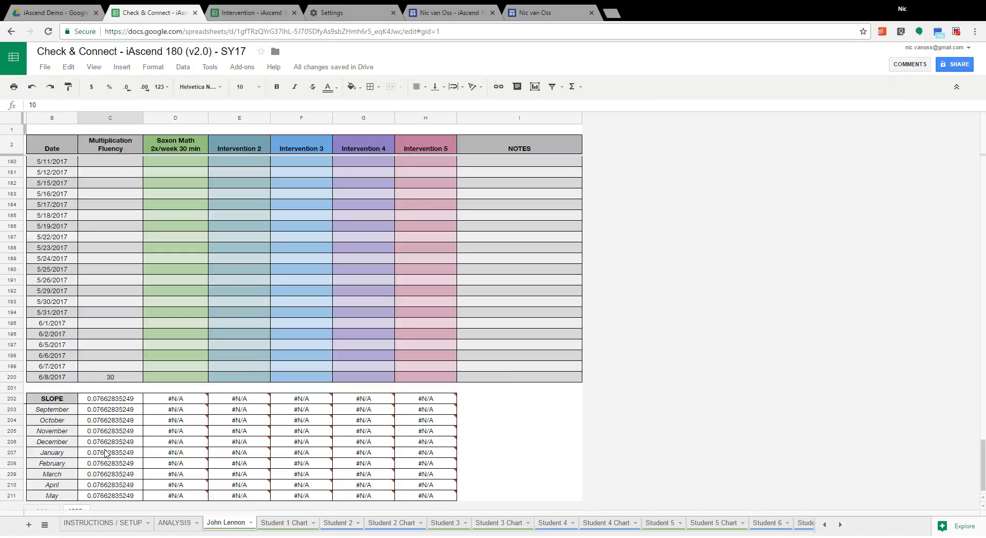
Step: On the John Lennon sheet, enter a Saxon Math score of 12 for 10/3/2016
{"action": "left_click", "coordinate": [119, 282]}
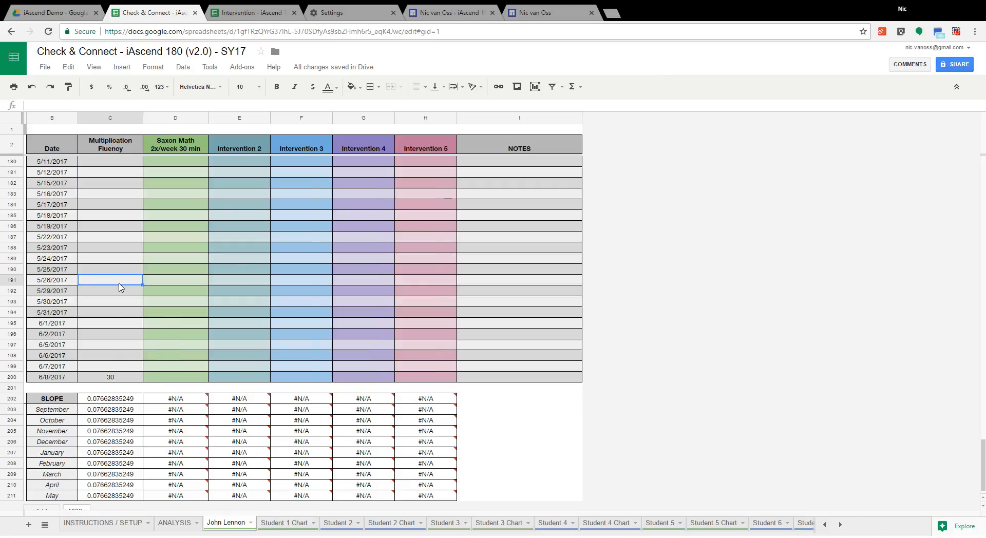
{"action": "scroll", "coordinate": [119, 287], "scroll_direction": "up", "scroll_amount": 5}
{"action": "scroll", "coordinate": [119, 288], "scroll_direction": "up", "scroll_amount": 20}
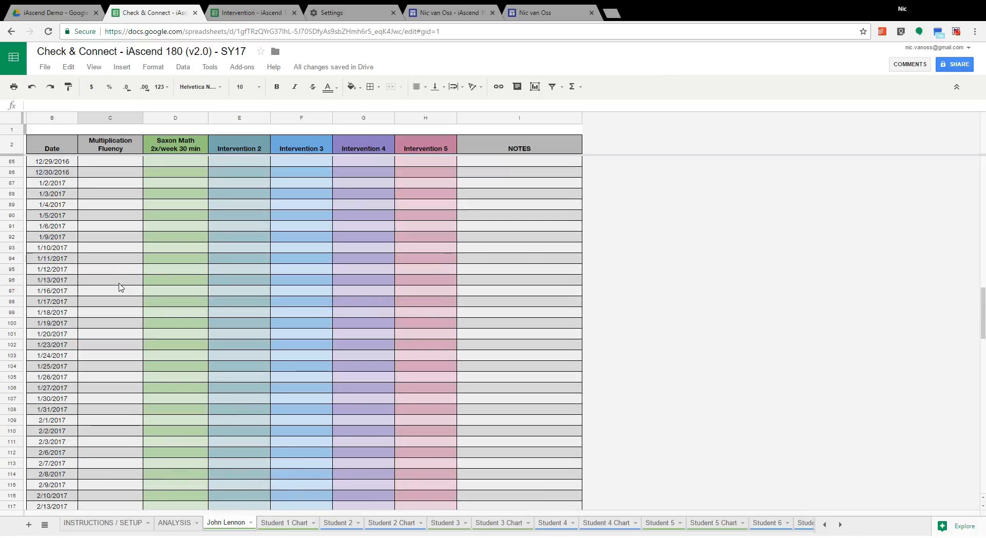
{"action": "scroll", "coordinate": [120, 287], "scroll_direction": "up", "scroll_amount": 20}
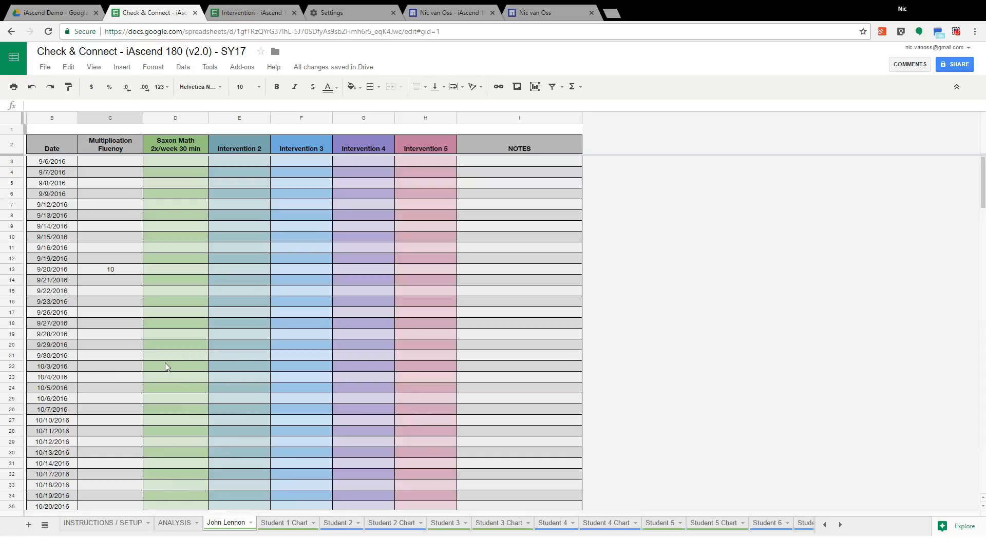
{"action": "left_click", "coordinate": [188, 370]}
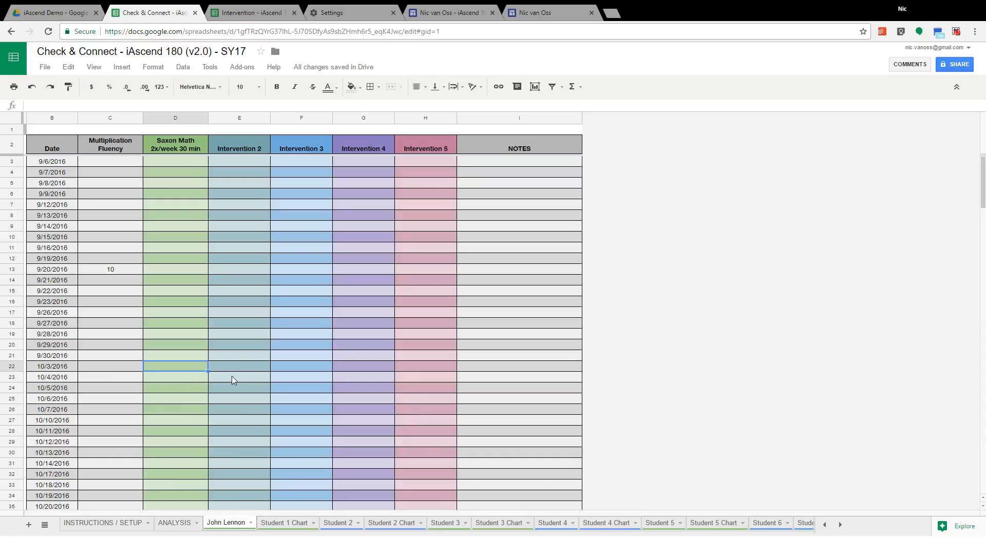
{"action": "type", "text": "12"}
{"action": "key", "text": "Return"}
{"action": "key", "text": "Down"}
{"action": "key", "text": "Down"}
{"action": "key", "text": "Down"}
{"action": "key", "text": "Down"}
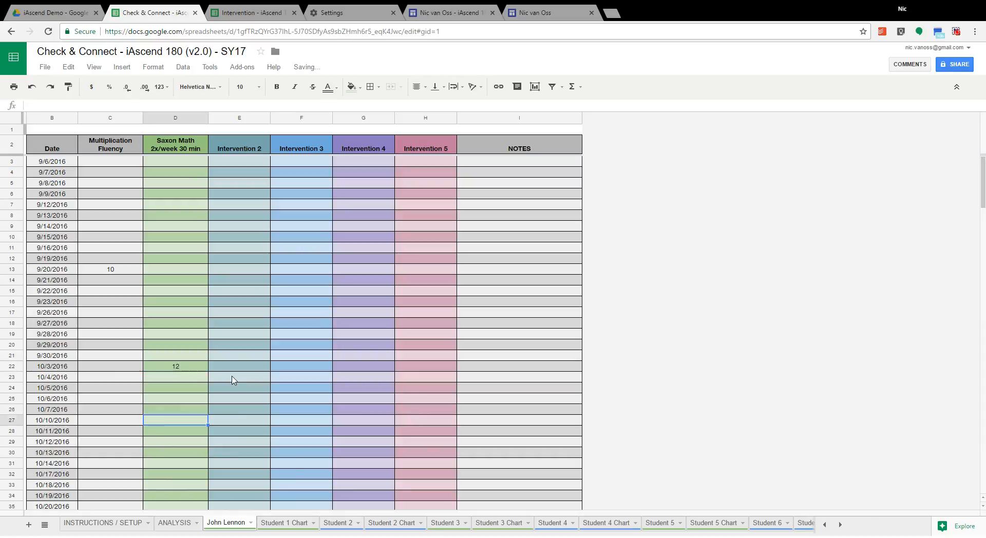
Step: Enter Saxon Math scores of 16 for 10/19/2016 and 17 for 11/9/2016
{"action": "left_click", "coordinate": [169, 464]}
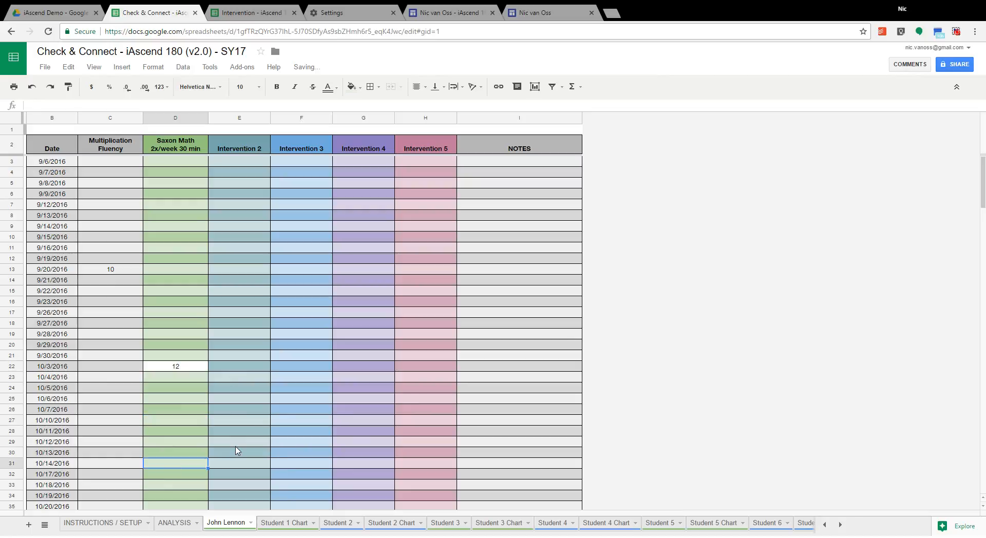
{"action": "left_click", "coordinate": [191, 496]}
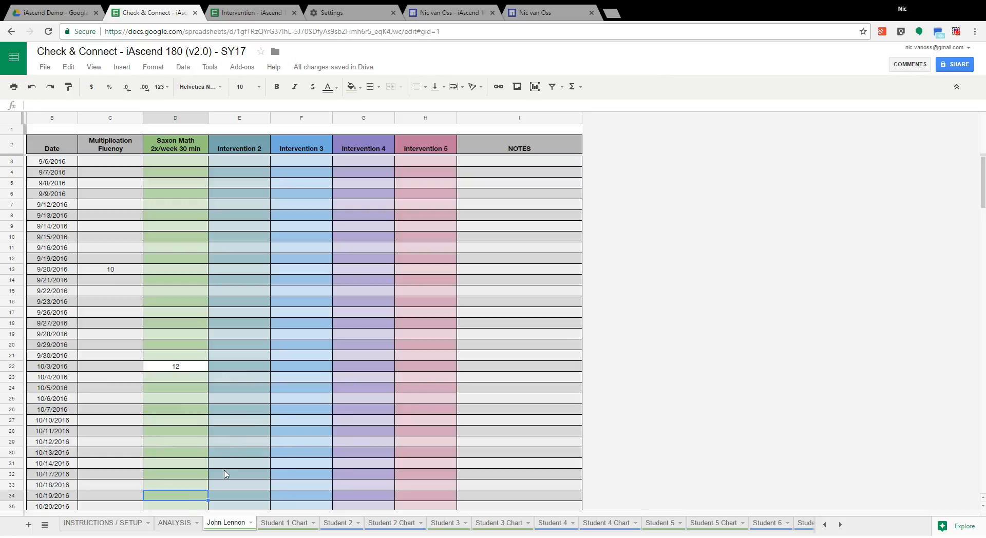
{"action": "type", "text": "16"}
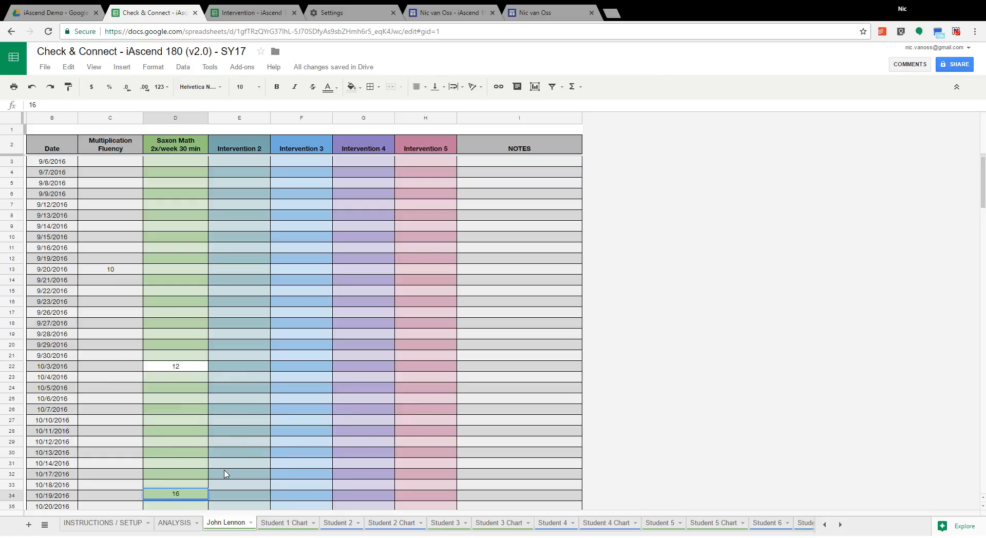
{"action": "left_click", "coordinate": [186, 464]}
{"action": "scroll", "coordinate": [186, 463], "scroll_direction": "down", "scroll_amount": 2}
{"action": "scroll", "coordinate": [186, 462], "scroll_direction": "down", "scroll_amount": 3}
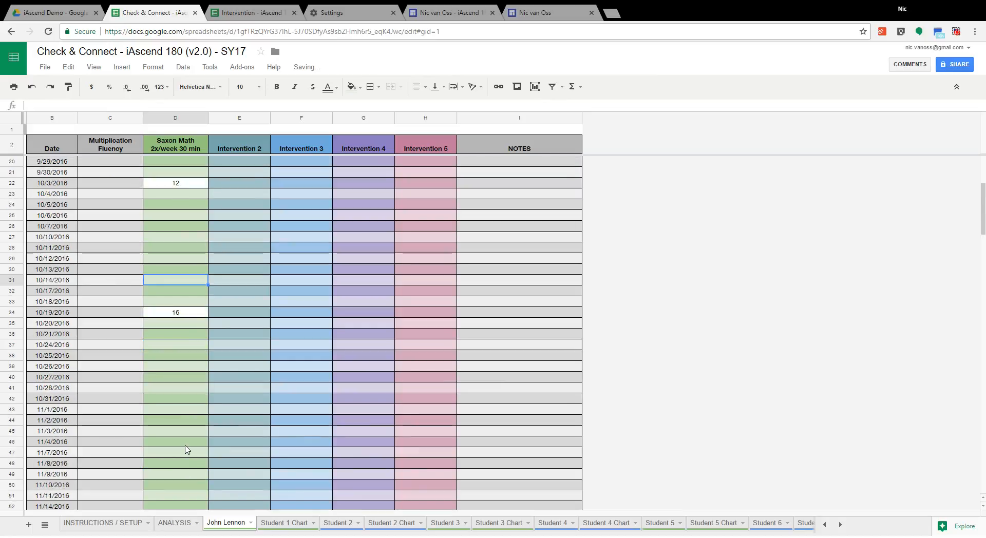
{"action": "left_click", "coordinate": [188, 451]}
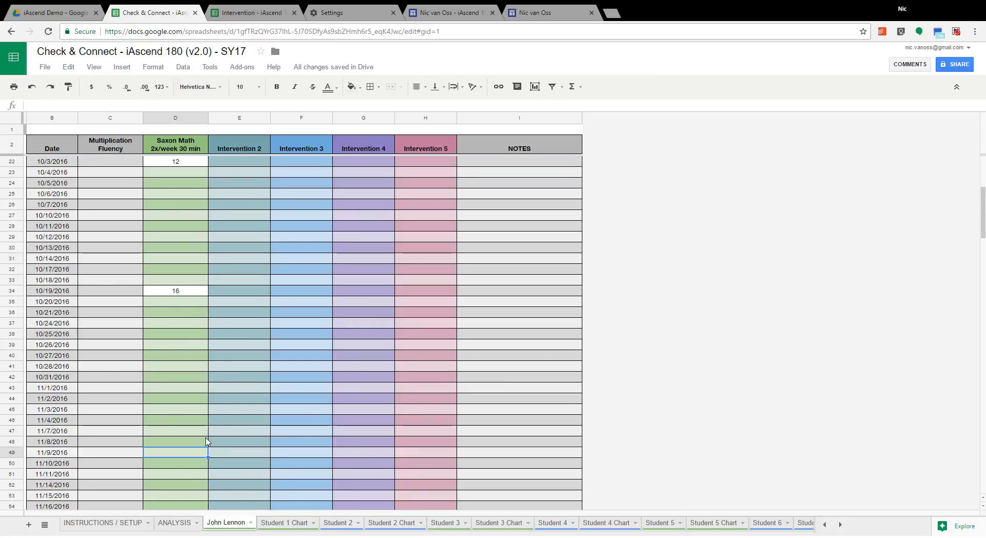
{"action": "type", "text": "17"}
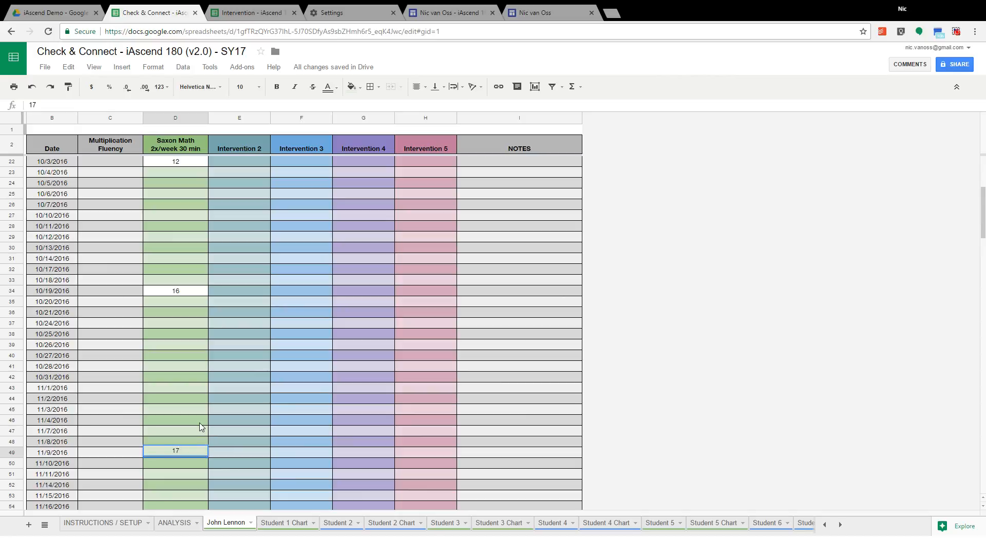
{"action": "left_click", "coordinate": [200, 423]}
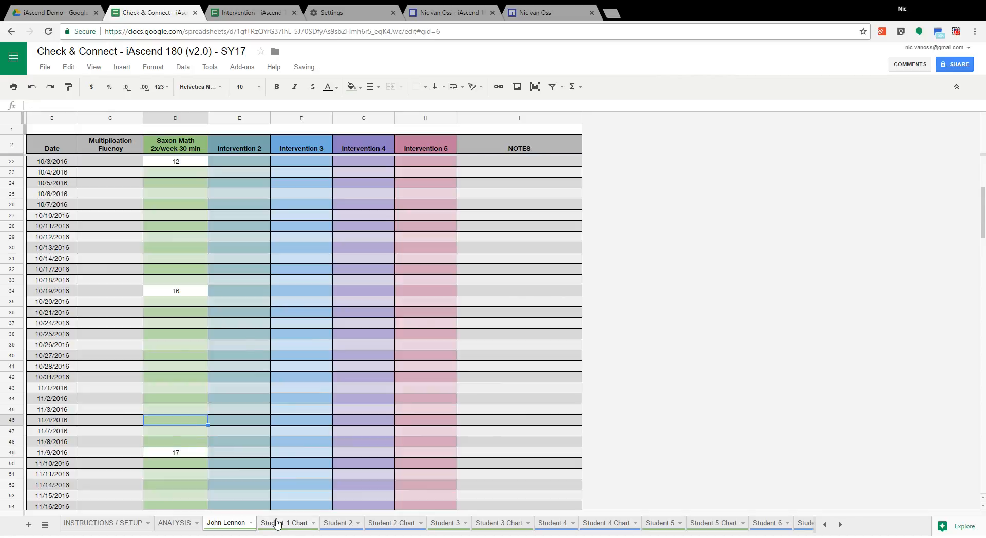
Step: Compare the Saxon Math trendline with the goal line on the Student 1 Chart and with John Lennon's slopes on the ANALYSIS sheet
{"action": "left_click", "coordinate": [276, 523]}
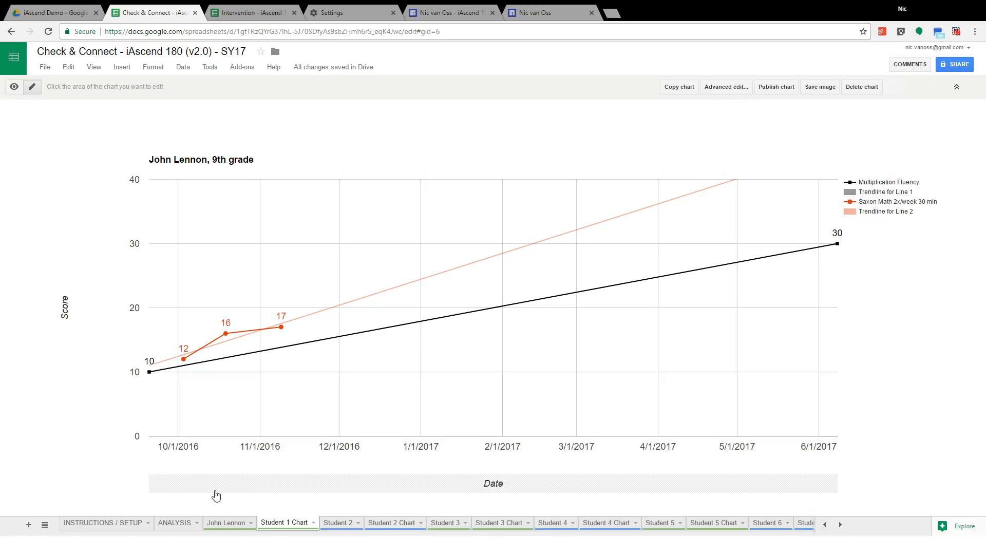
{"action": "left_click", "coordinate": [179, 526]}
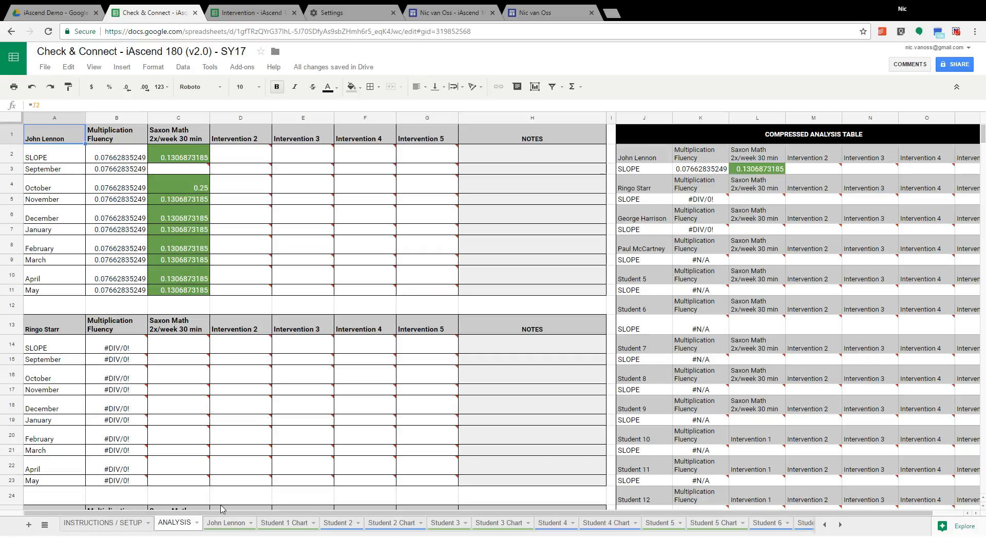
{"action": "left_click", "coordinate": [282, 526]}
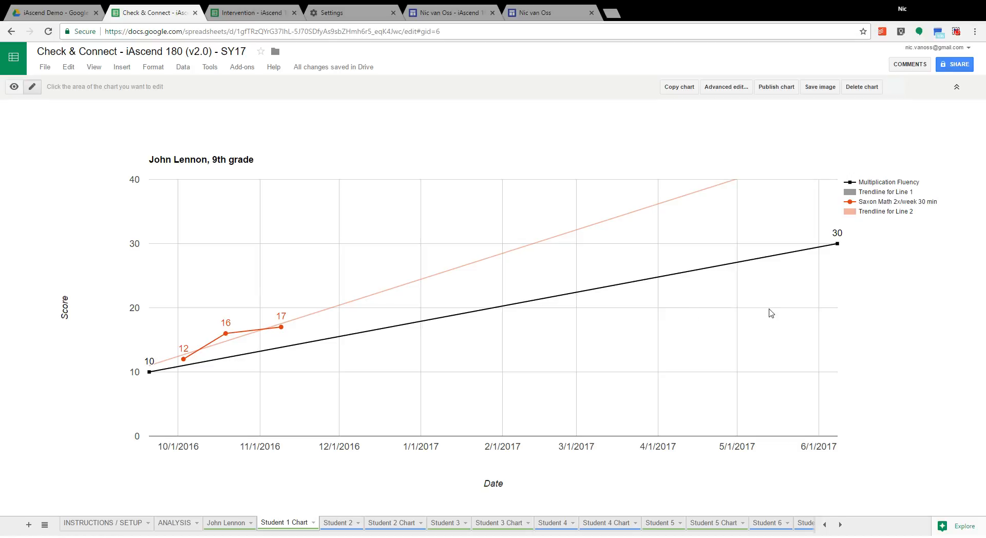
{"action": "left_click", "coordinate": [174, 523]}
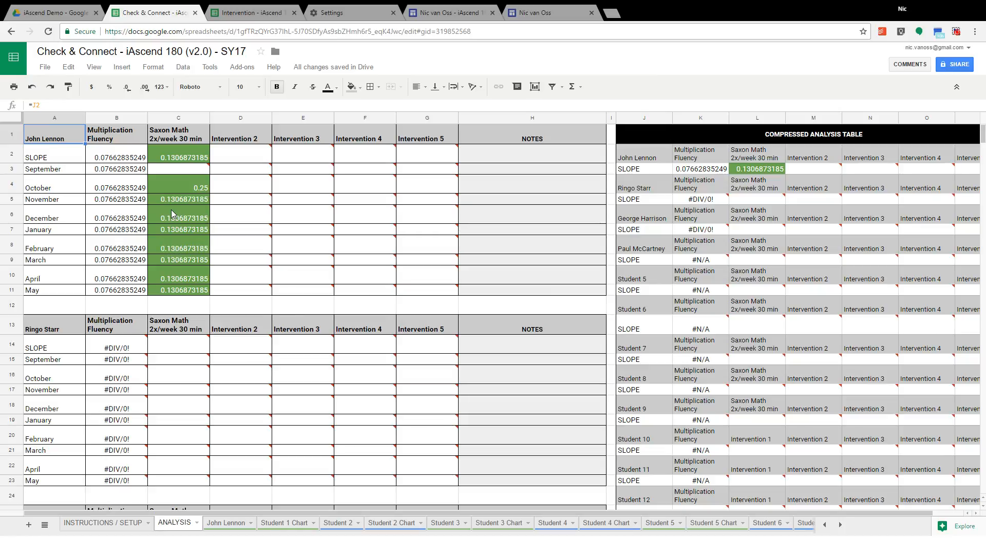
{"action": "left_click", "coordinate": [289, 524]}
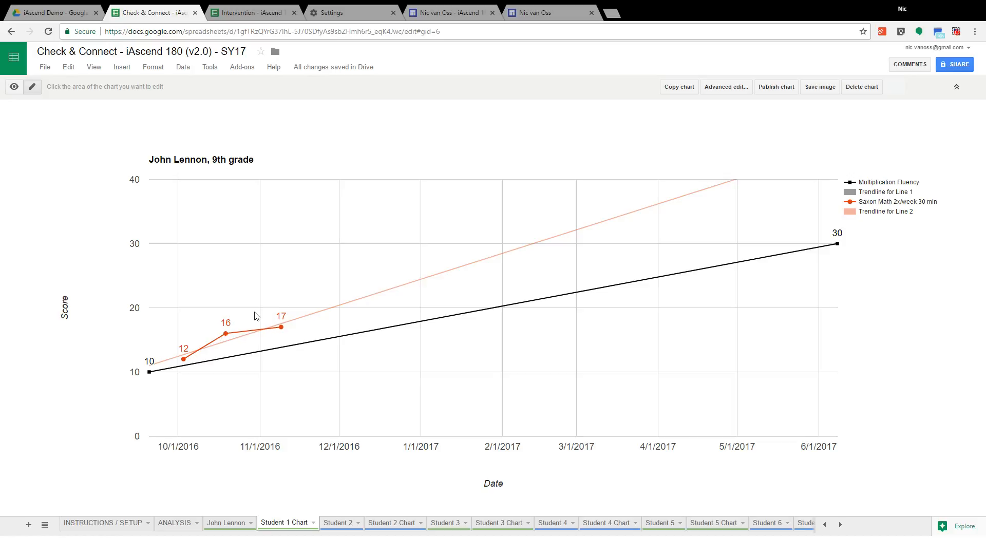
{"action": "left_click", "coordinate": [173, 528]}
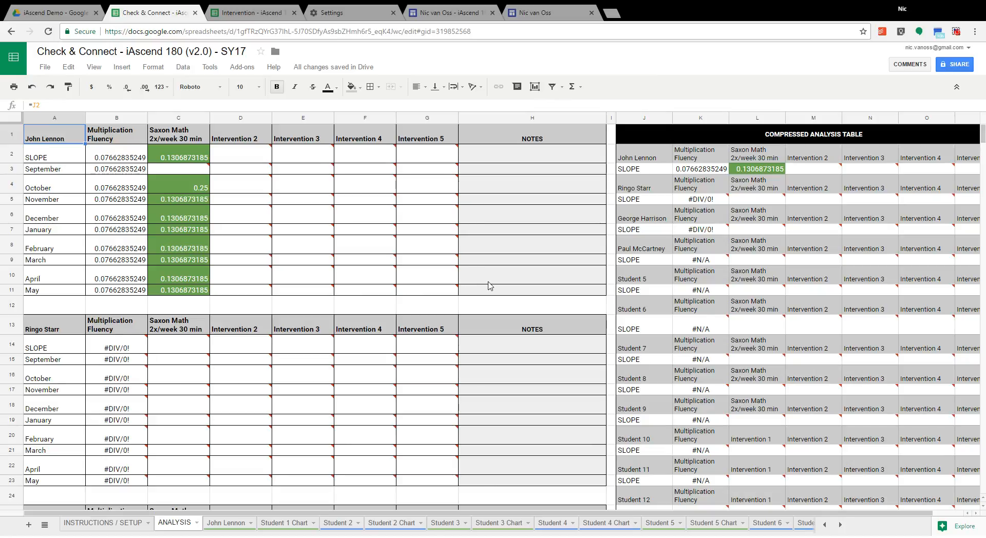
Step: Examine the students' monthly slope tables and the full-width compressed analysis table on the ANALYSIS sheet
{"action": "scroll", "coordinate": [489, 286], "scroll_direction": "down", "scroll_amount": 5}
{"action": "scroll", "coordinate": [489, 286], "scroll_direction": "down", "scroll_amount": 8}
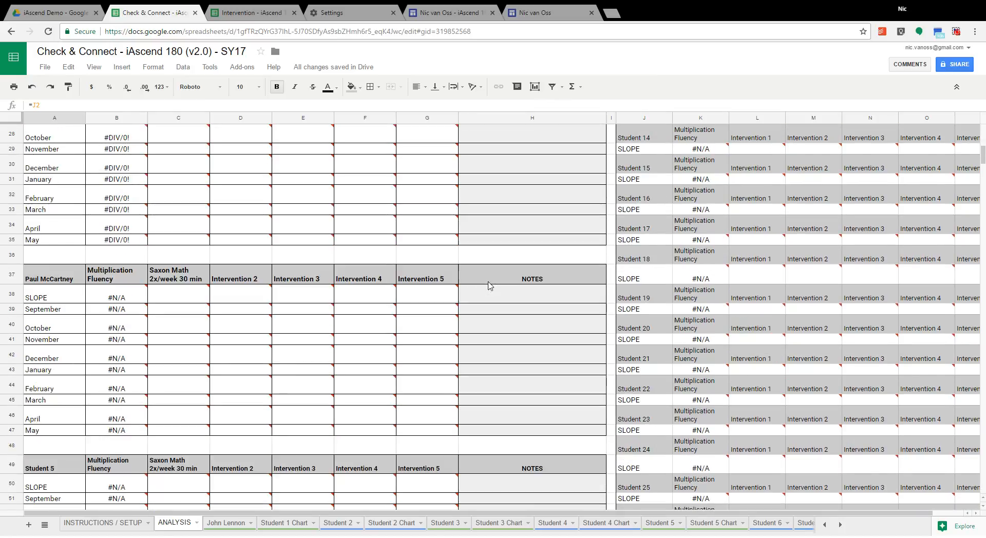
{"action": "scroll", "coordinate": [488, 286], "scroll_direction": "up", "scroll_amount": 12}
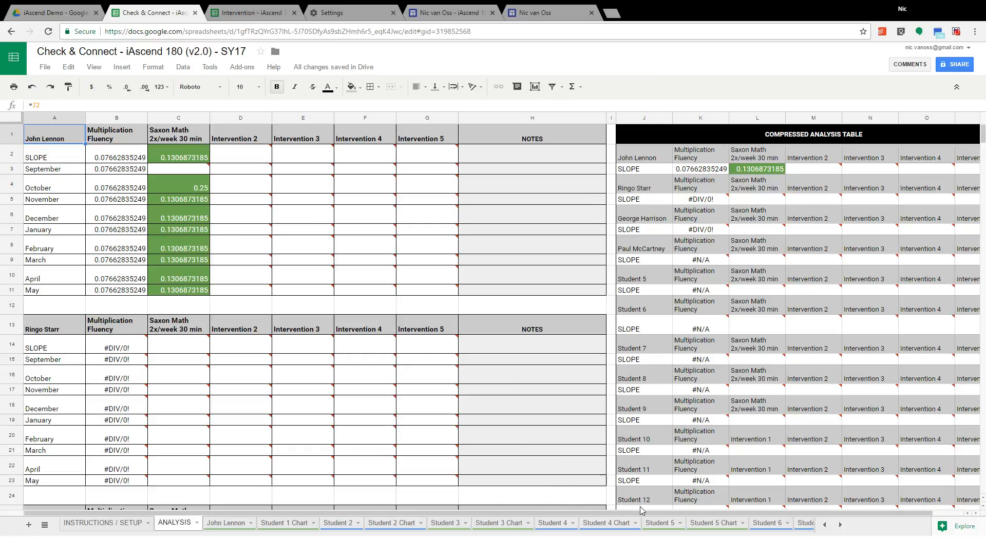
{"action": "left_click_drag", "start_coordinate": [646, 515], "coordinate": [709, 515]}
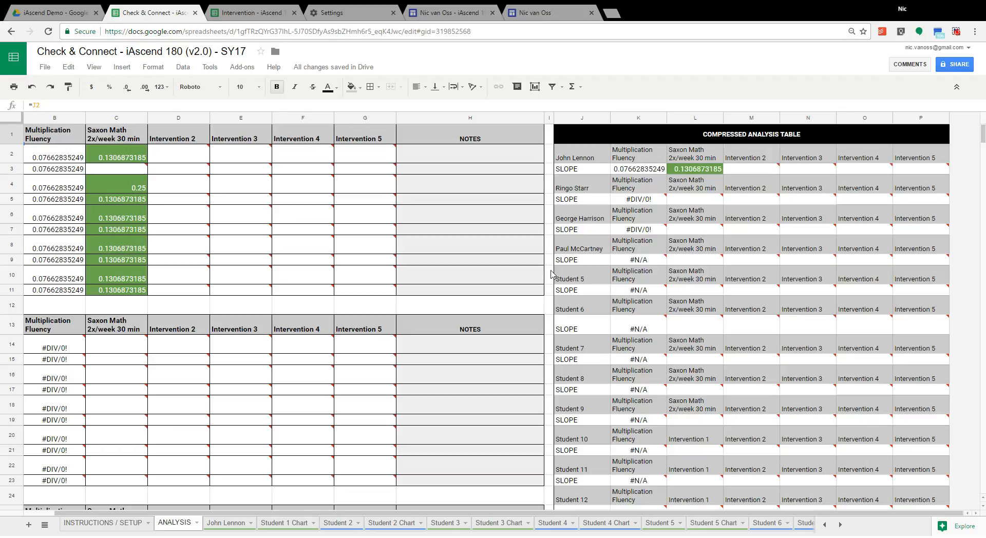
{"action": "key", "text": "ctrl+minus"}
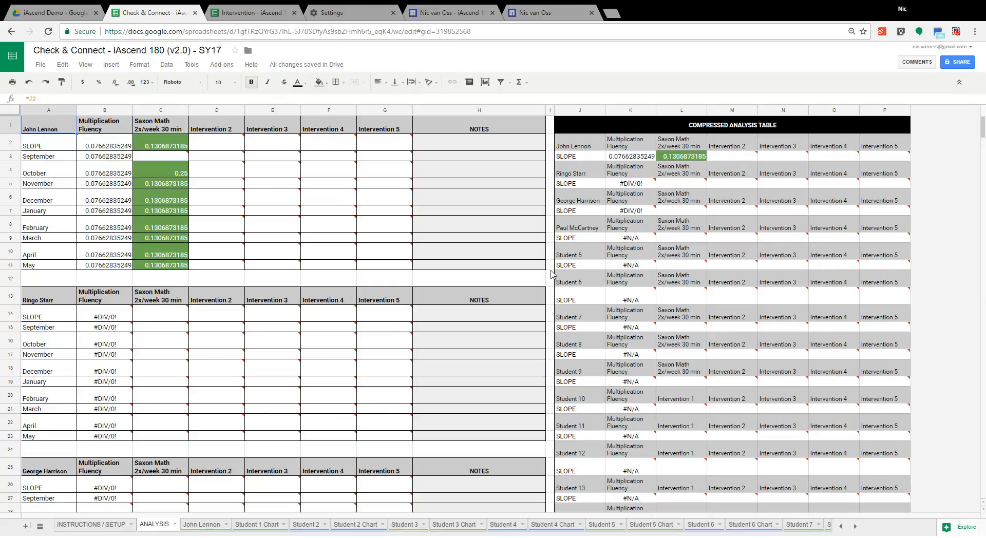
{"action": "key", "text": "ctrl+minus"}
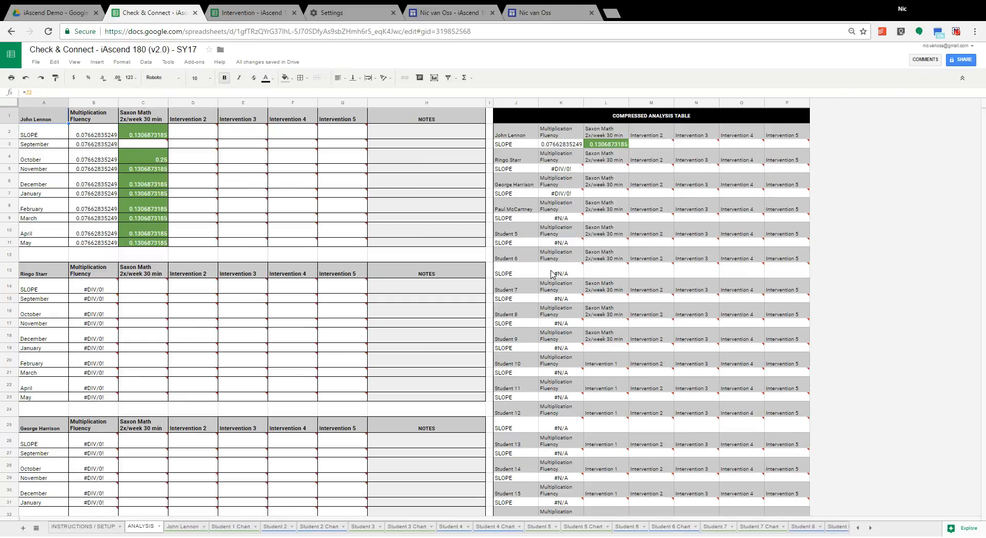
{"action": "key", "text": "ctrl+minus"}
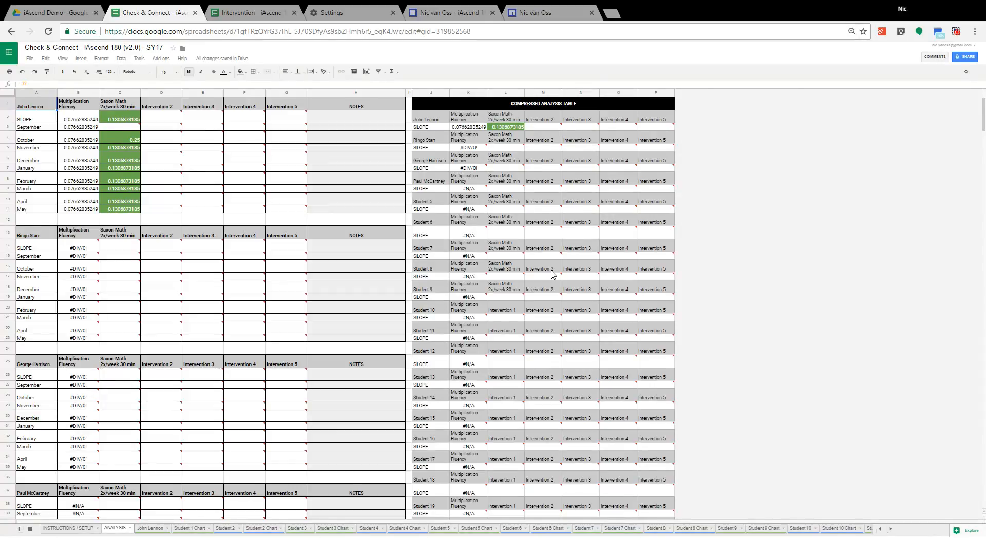
Step: Examine all students' slope tables and the compressed analysis table at reduced zoom, restore normal zoom, and view the Student 1 Chart
{"action": "key", "text": "ctrl+minus"}
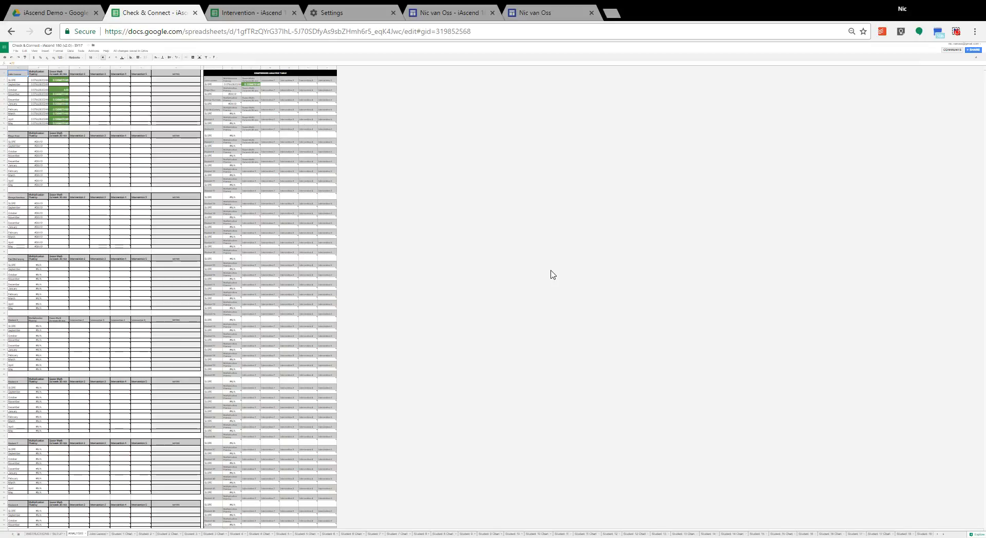
{"action": "key", "text": "ctrl+minus"}
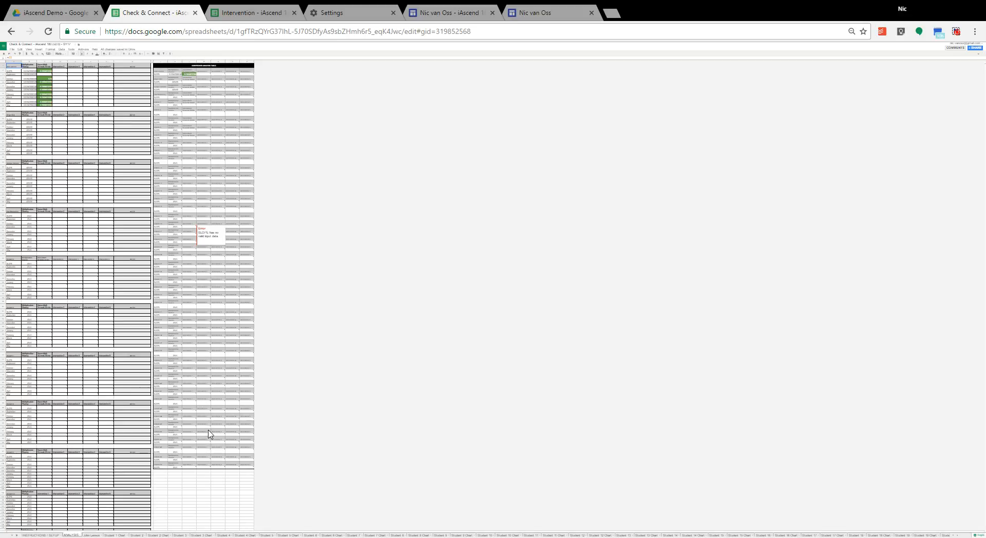
{"action": "left_click", "coordinate": [195, 74]}
{"action": "key", "text": "ctrl+plus"}
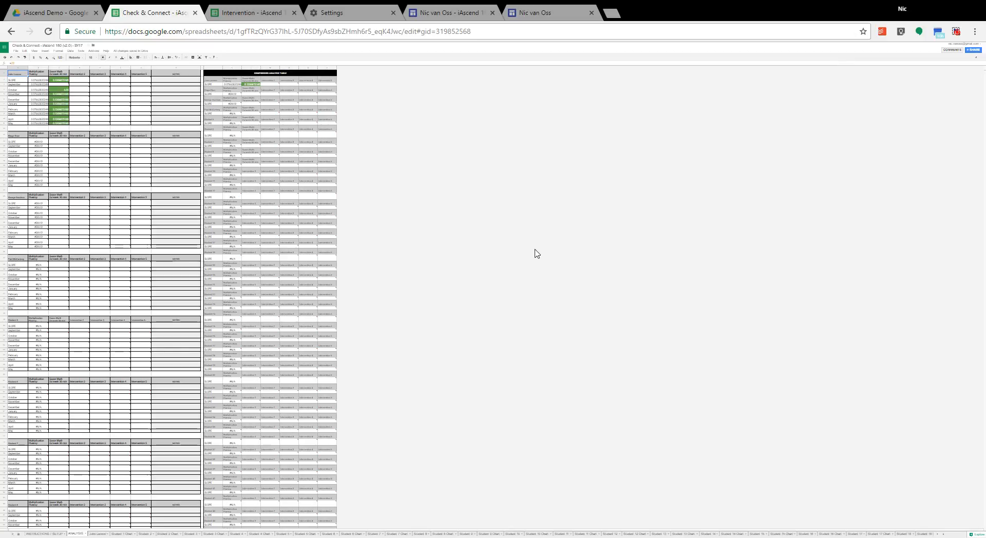
{"action": "key", "text": "ctrl+0"}
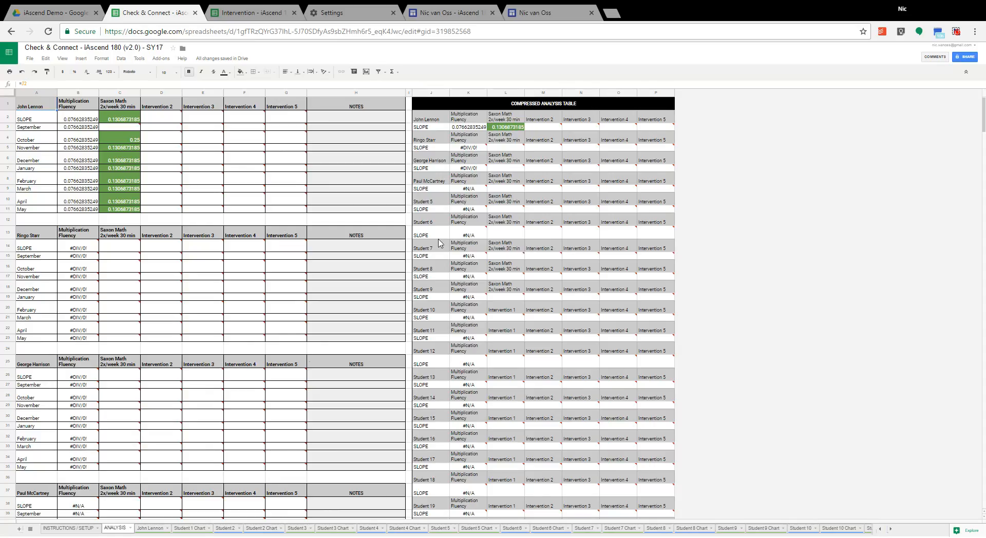
{"action": "key", "text": "ctrl+0"}
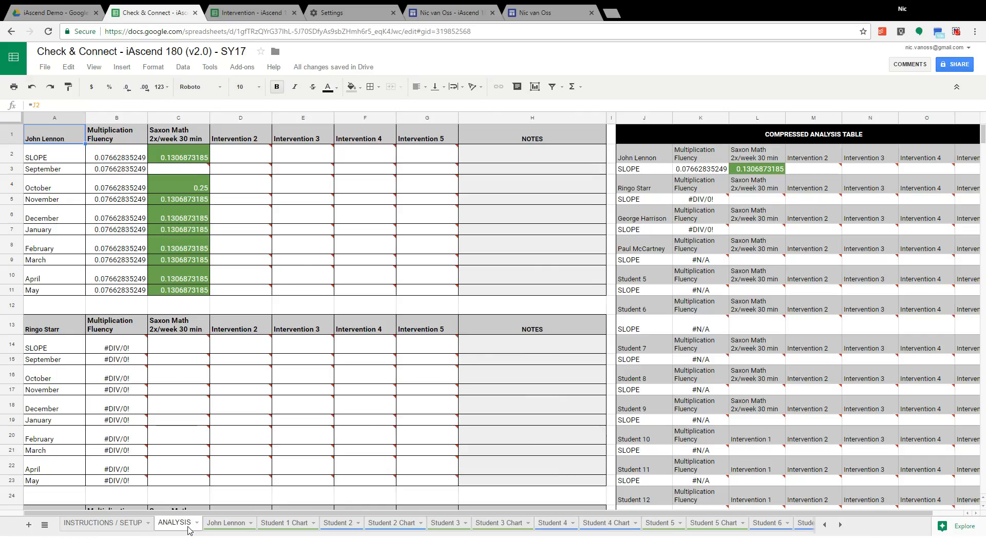
{"action": "left_click", "coordinate": [276, 528]}
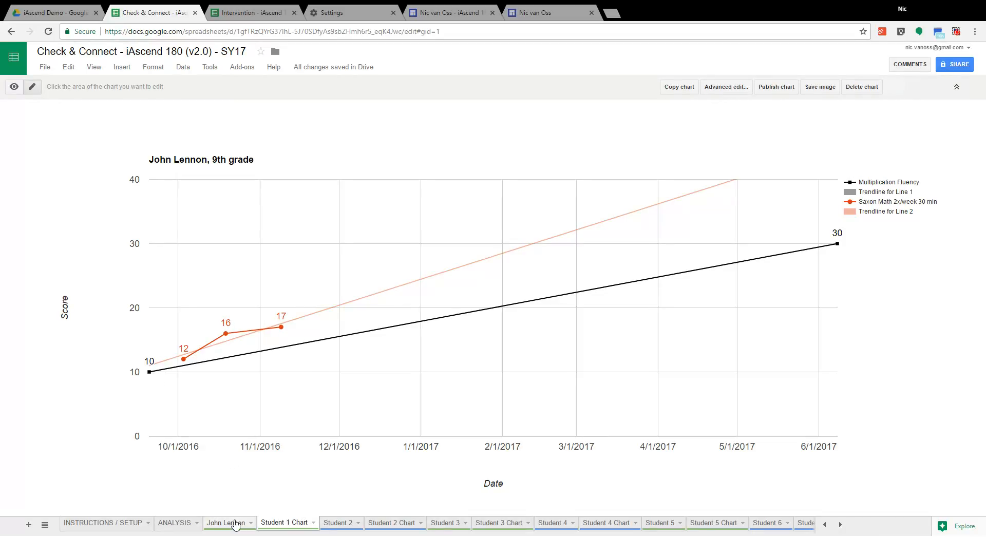
Step: On the John Lennon sheet, enter a Saxon Math 2x/week score of 16 for 11/25/2016
{"action": "left_click", "coordinate": [234, 523]}
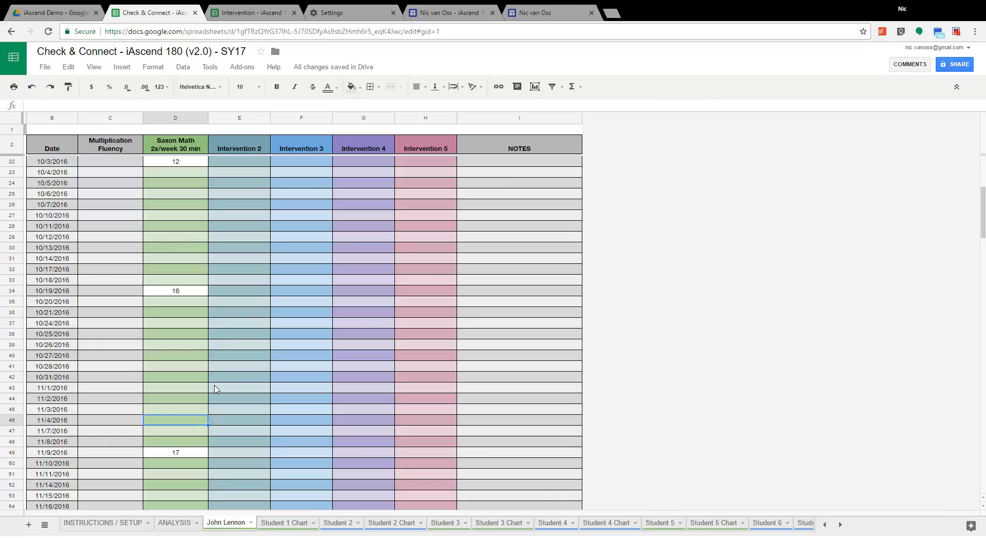
{"action": "scroll", "coordinate": [215, 389], "scroll_direction": "down", "scroll_amount": 6}
{"action": "left_click", "coordinate": [166, 400]}
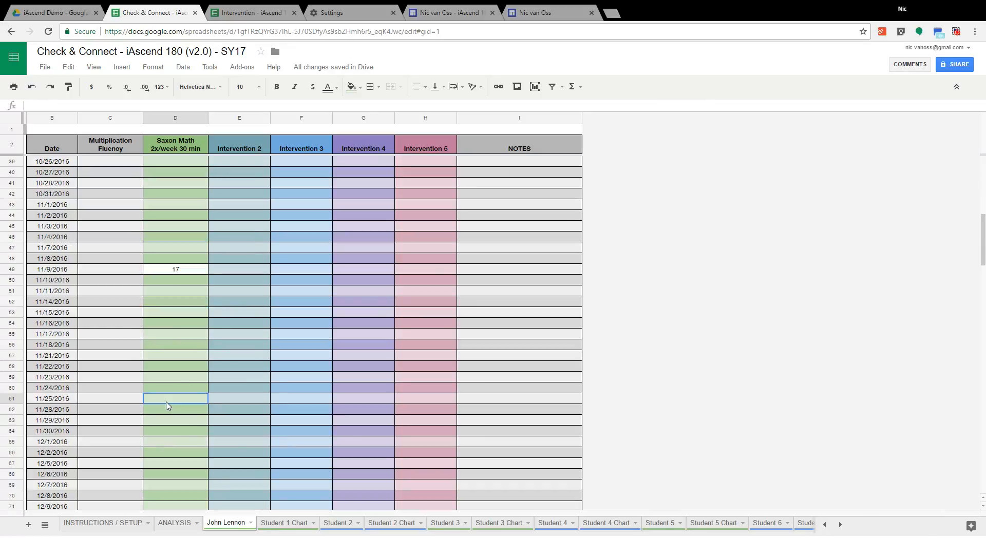
{"action": "type", "text": "16"}
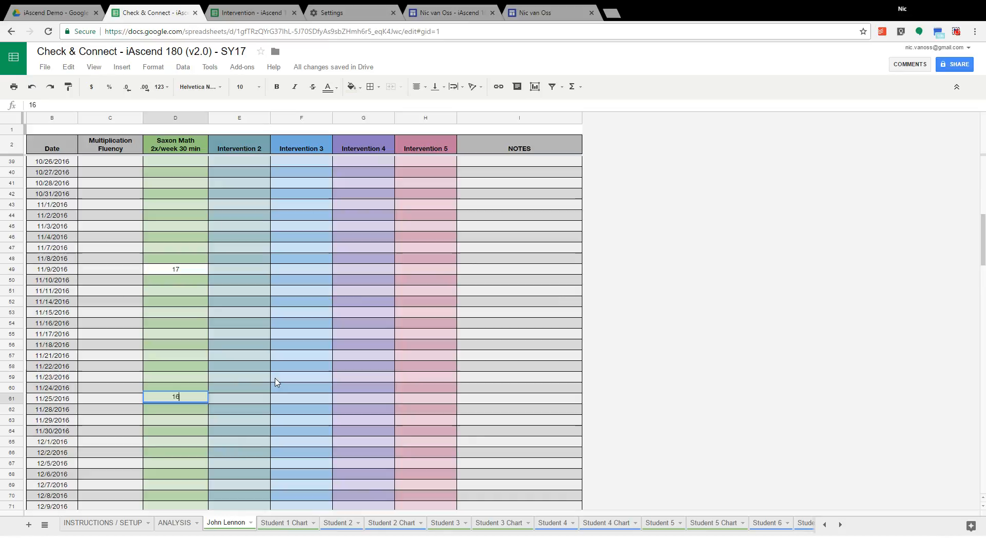
{"action": "left_click", "coordinate": [235, 401]}
Step: Enter a Saxon Math 2x/week score of 14 for 12/13/2016
{"action": "scroll", "coordinate": [205, 408], "scroll_direction": "down", "scroll_amount": 2}
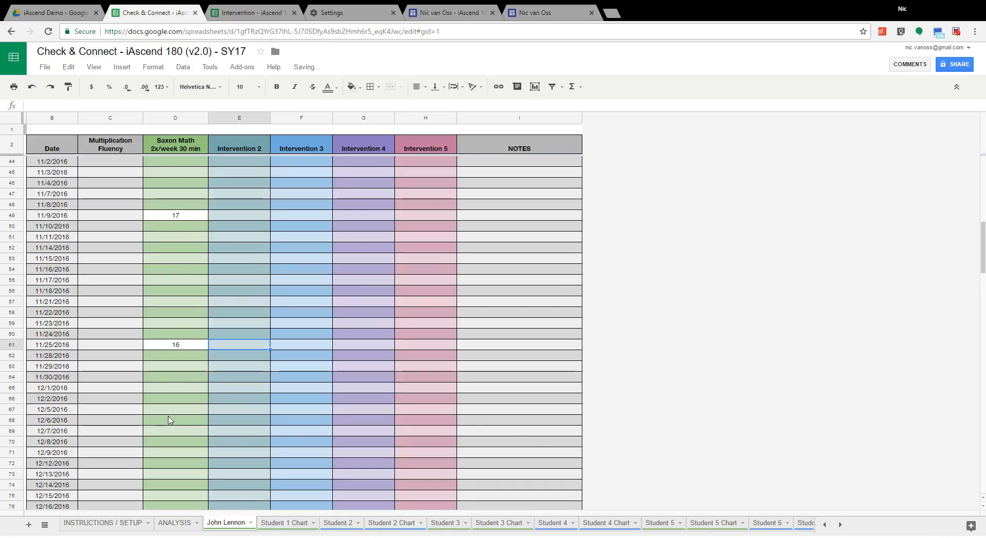
{"action": "left_click", "coordinate": [164, 474]}
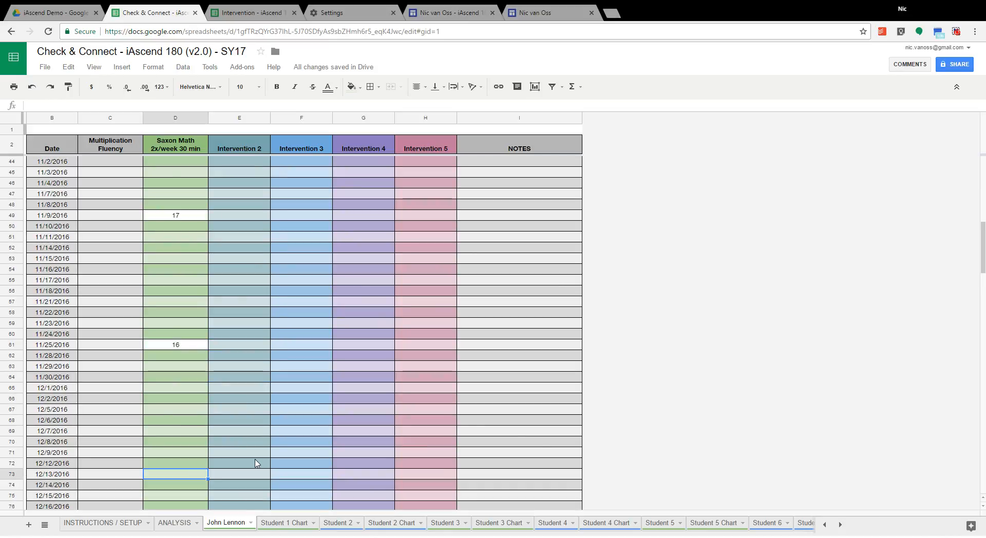
{"action": "type", "text": "14"}
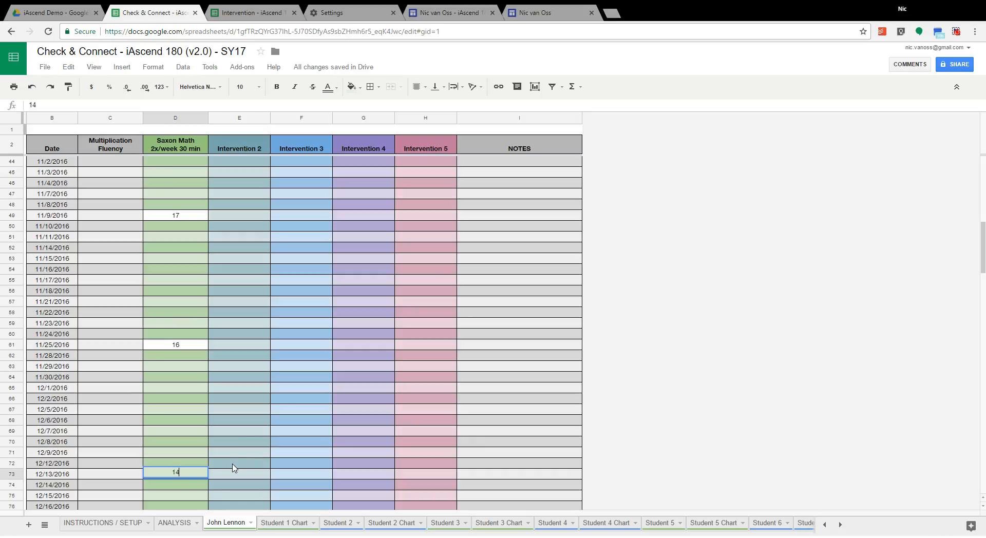
{"action": "left_click", "coordinate": [233, 467]}
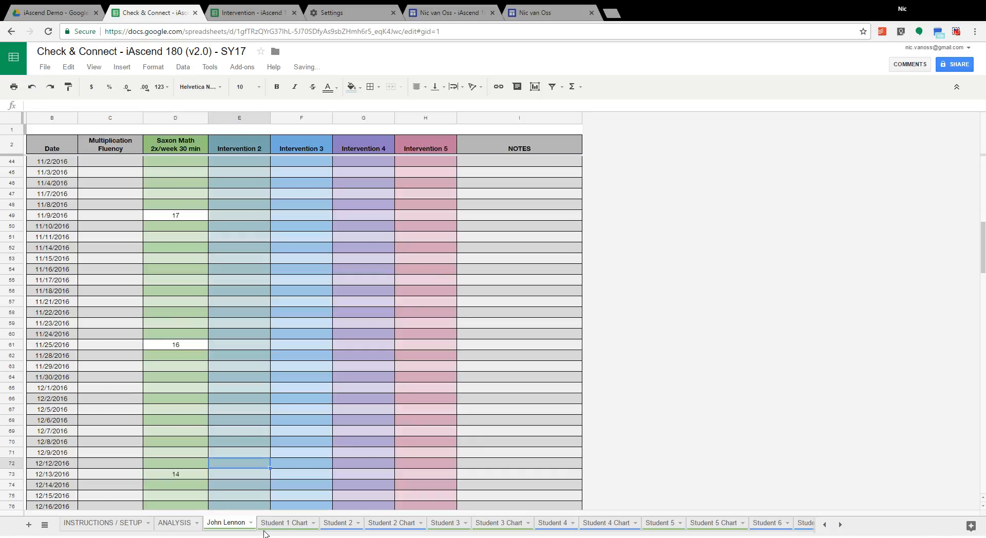
Step: Compare the scores and Saxon Math trendline on the Student 1 Chart with John Lennon's monthly slopes on the ANALYSIS sheet
{"action": "left_click", "coordinate": [289, 523]}
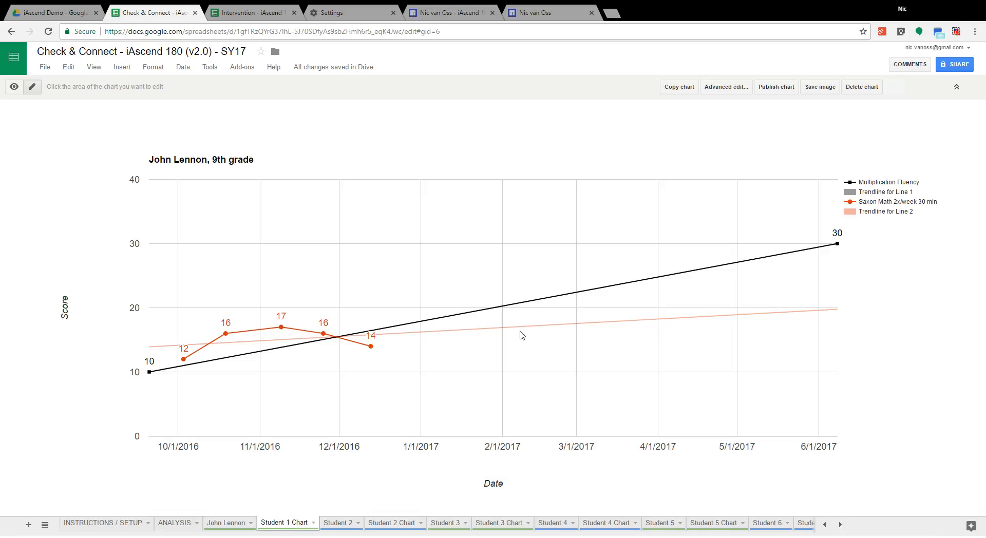
{"action": "left_click", "coordinate": [174, 523]}
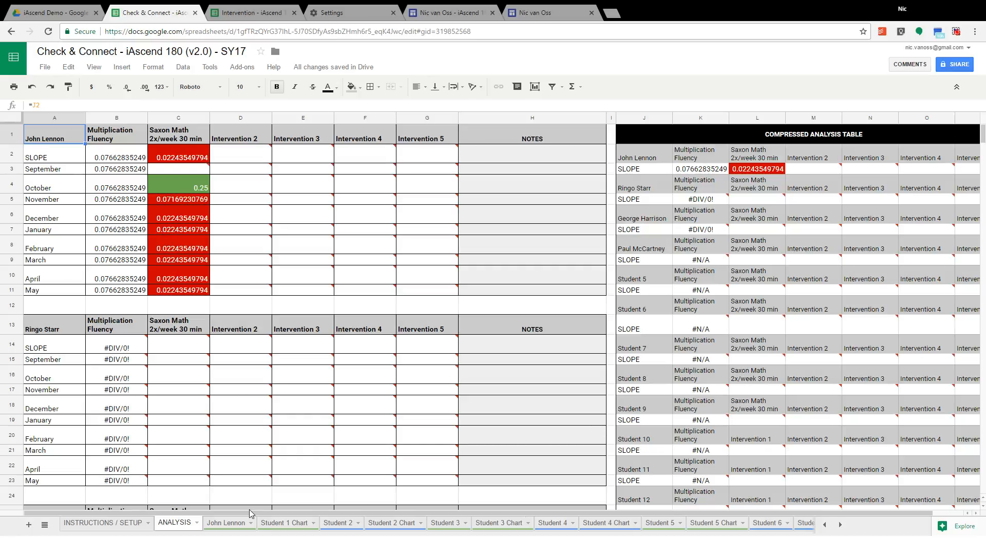
{"action": "left_click", "coordinate": [284, 524]}
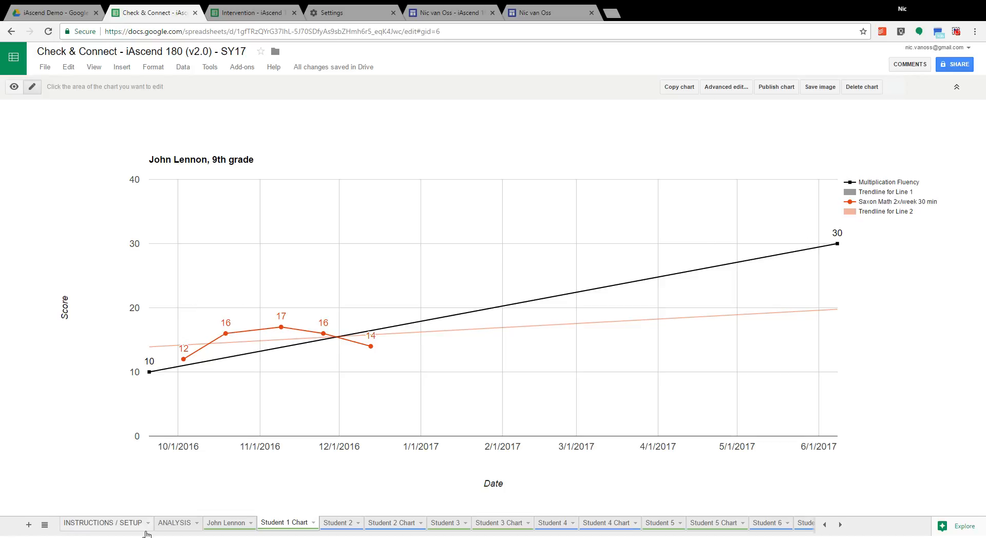
{"action": "left_click", "coordinate": [186, 528]}
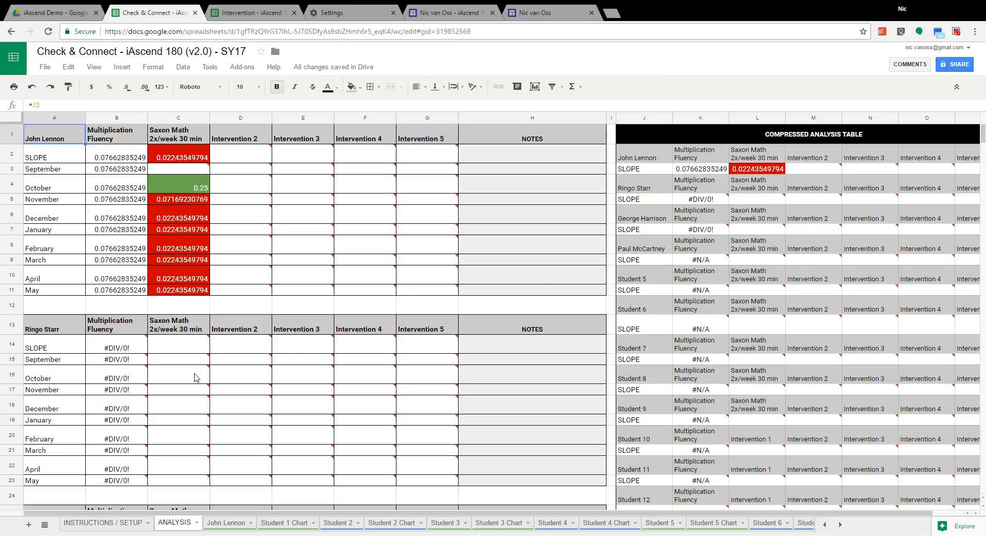
{"action": "left_click", "coordinate": [285, 526]}
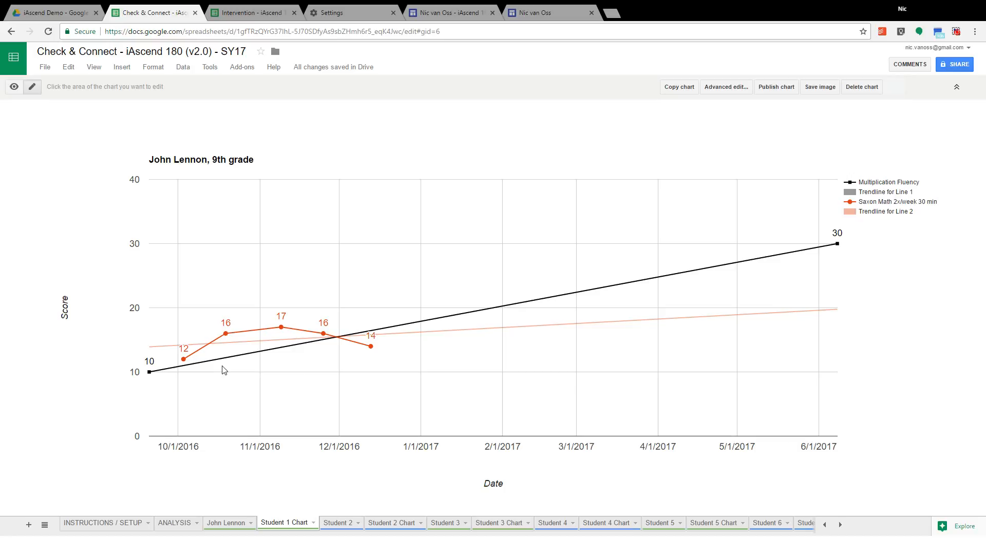
{"action": "left_click", "coordinate": [180, 524]}
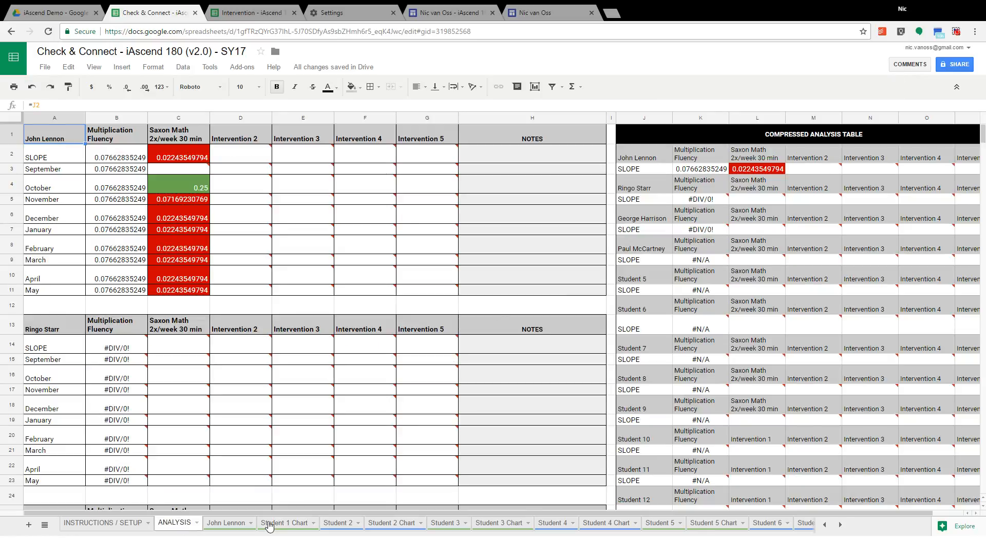
{"action": "left_click", "coordinate": [275, 525]}
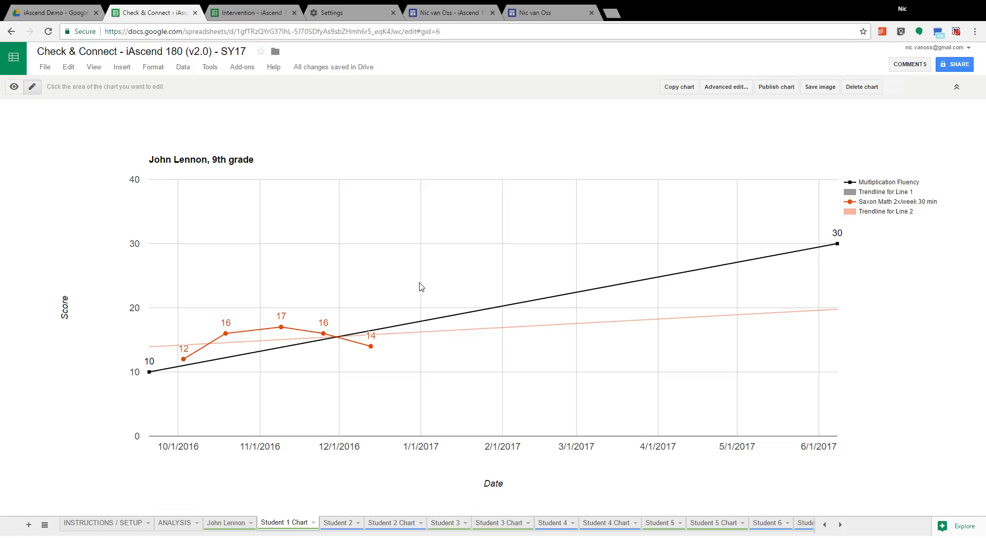
{"action": "left_click", "coordinate": [178, 528]}
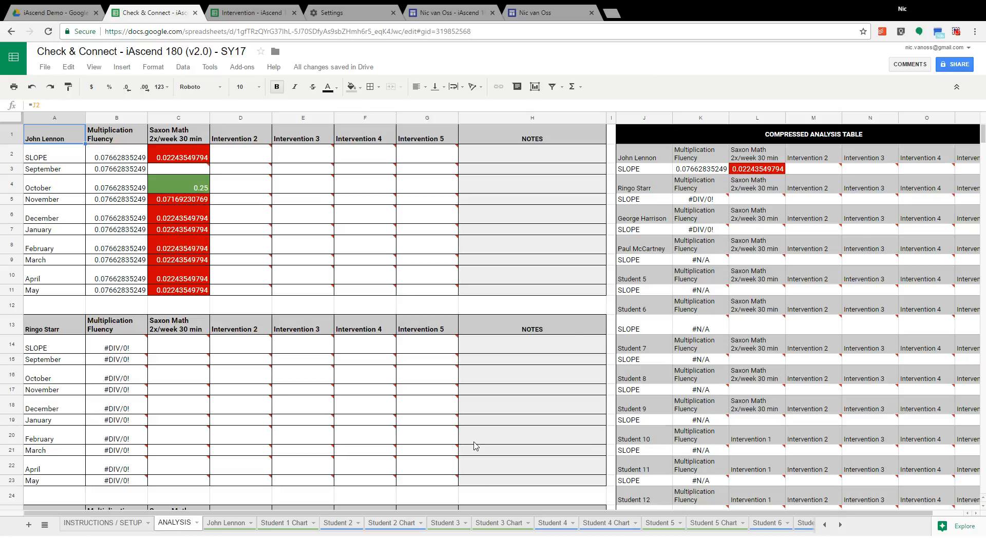
{"action": "left_click", "coordinate": [280, 524]}
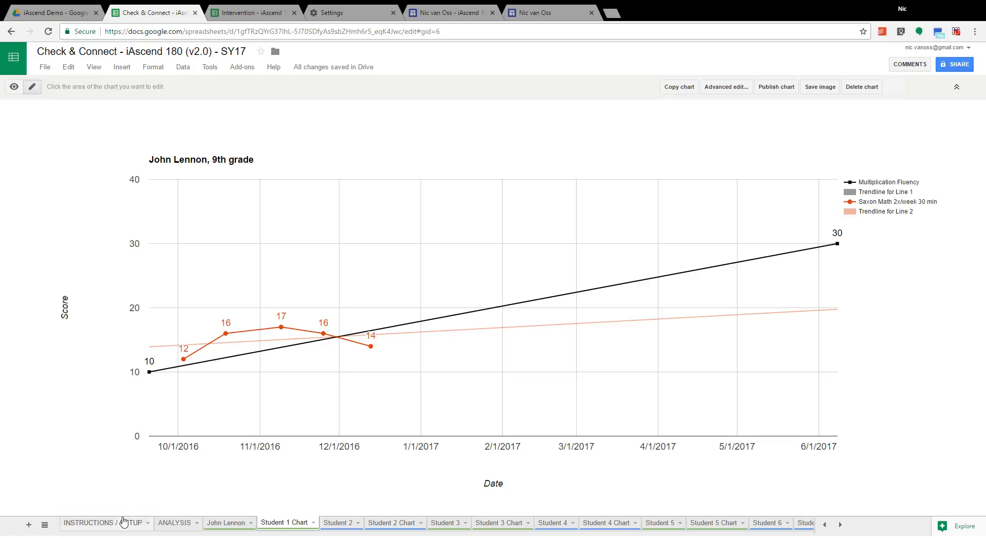
{"action": "left_click", "coordinate": [182, 526]}
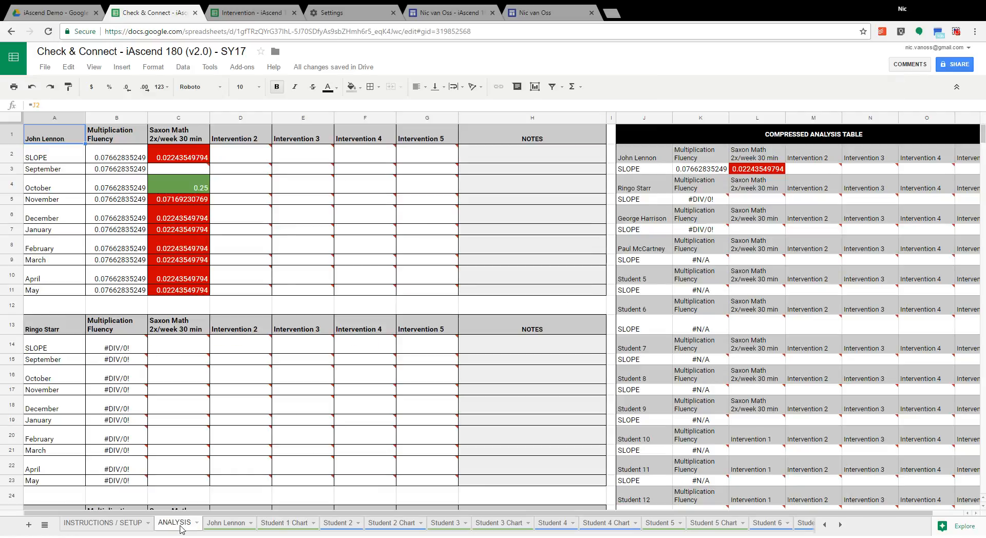
Step: On the John Lennon sheet, rename the Intervention 2 column header to "Saxon Math 3x/week 30 min"
{"action": "left_click", "coordinate": [224, 526]}
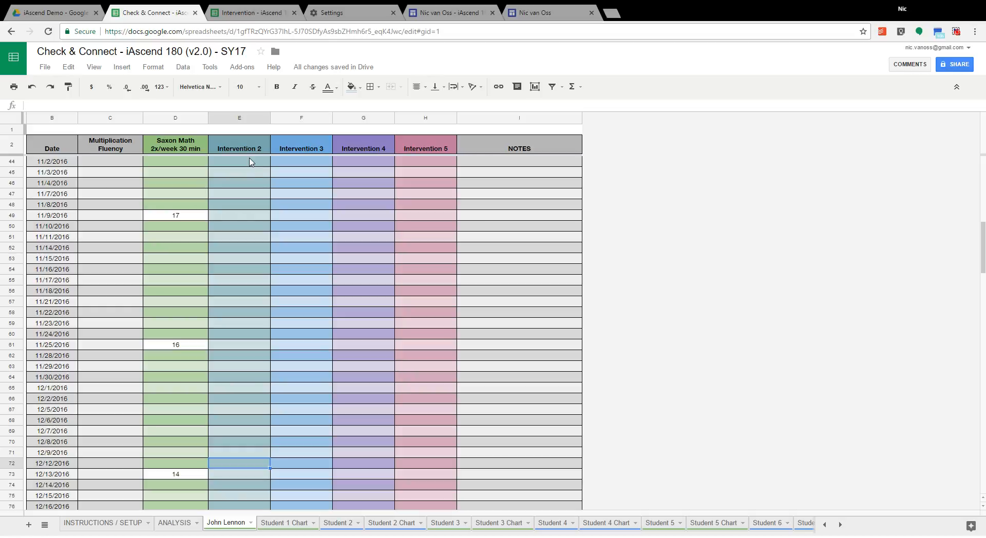
{"action": "scroll", "coordinate": [237, 263], "scroll_direction": "down", "scroll_amount": 4}
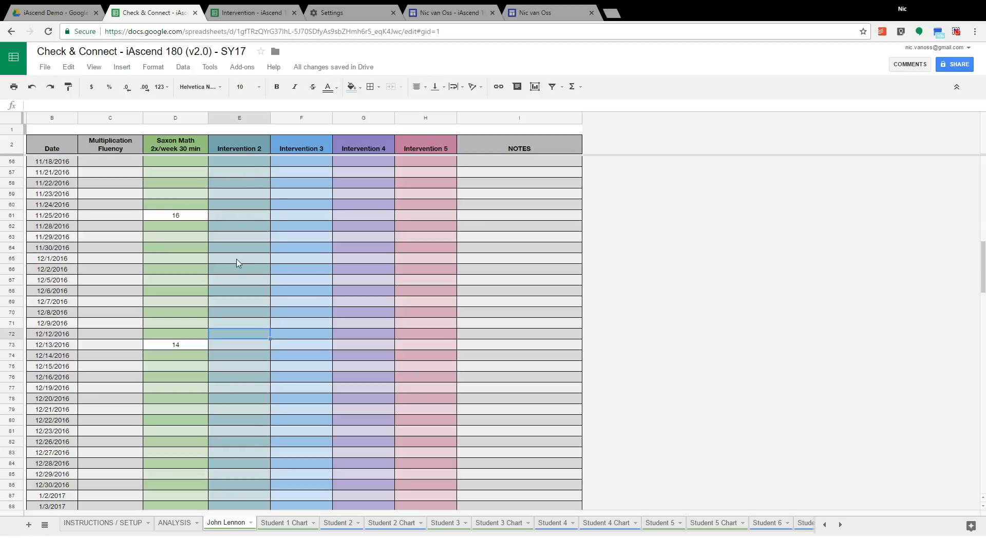
{"action": "scroll", "coordinate": [236, 265], "scroll_direction": "down", "scroll_amount": 2}
{"action": "left_click", "coordinate": [248, 148]}
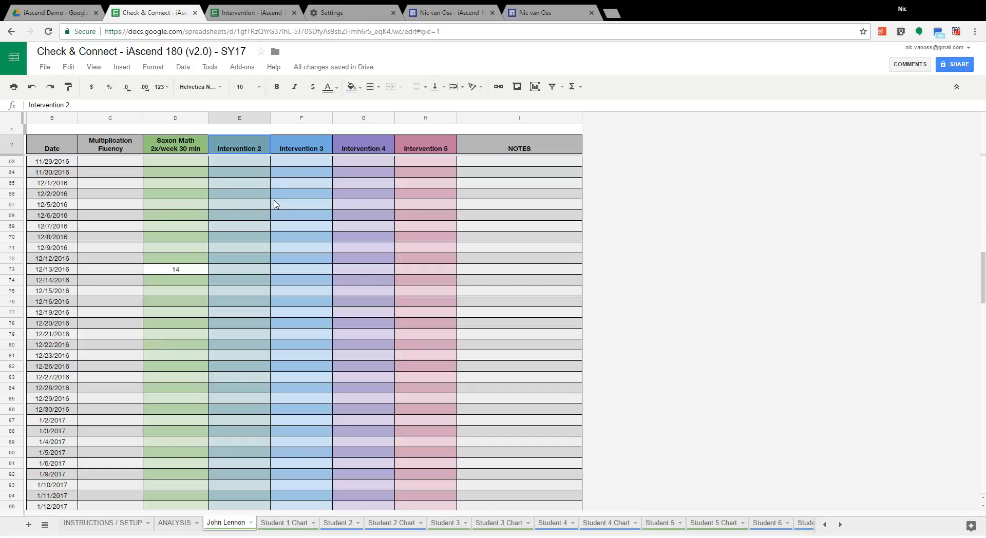
{"action": "type", "text": "Sa"}
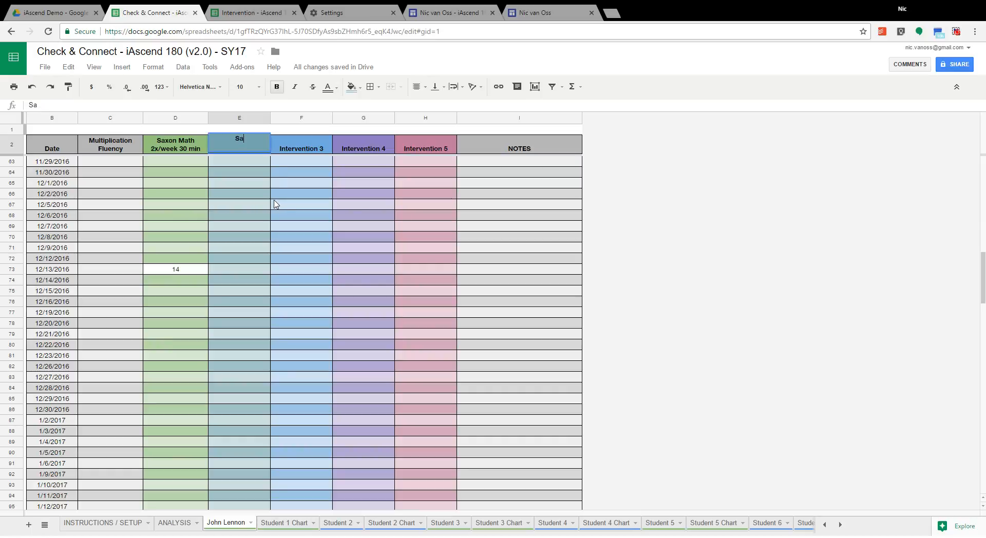
{"action": "type", "text": "xon Math 3x/week 40"}
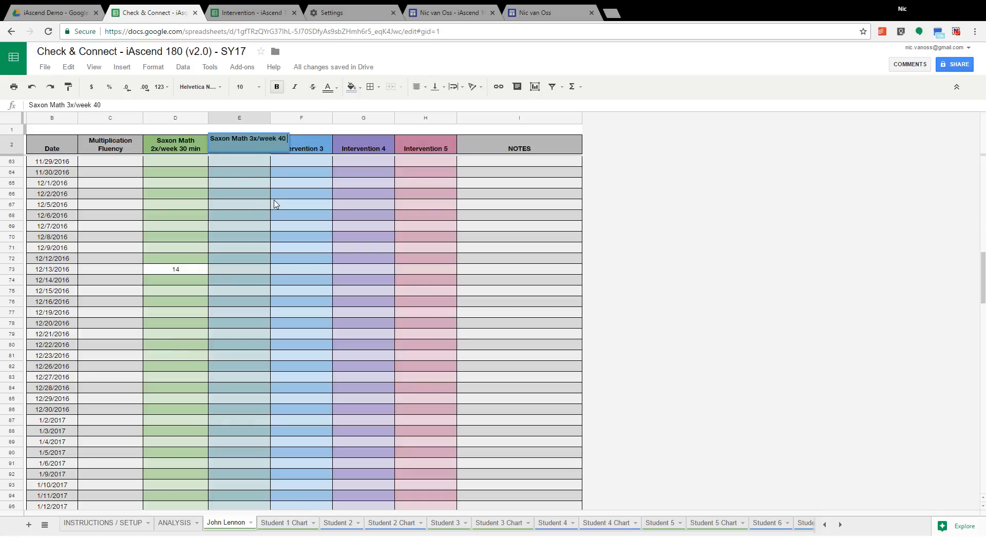
{"action": "key", "text": "BackSpace"}
{"action": "key", "text": "BackSpace"}
{"action": "type", "text": "30 min"}
{"action": "left_click", "coordinate": [272, 211]}
Step: Enter a score of 20 for 12/29/2016 in the Saxon Math 3x/week 30 min column
{"action": "scroll", "coordinate": [260, 273], "scroll_direction": "up", "scroll_amount": 15}
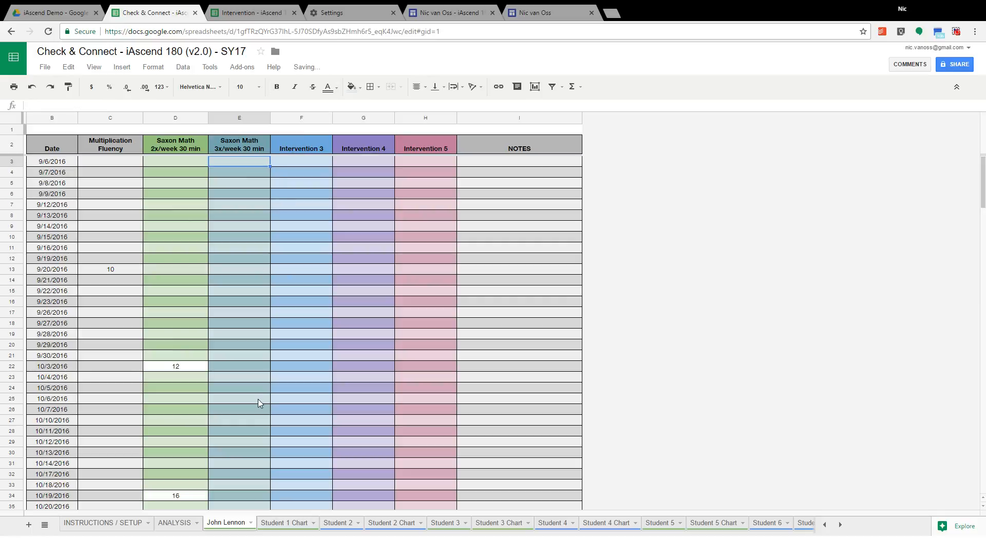
{"action": "scroll", "coordinate": [252, 393], "scroll_direction": "down", "scroll_amount": 12}
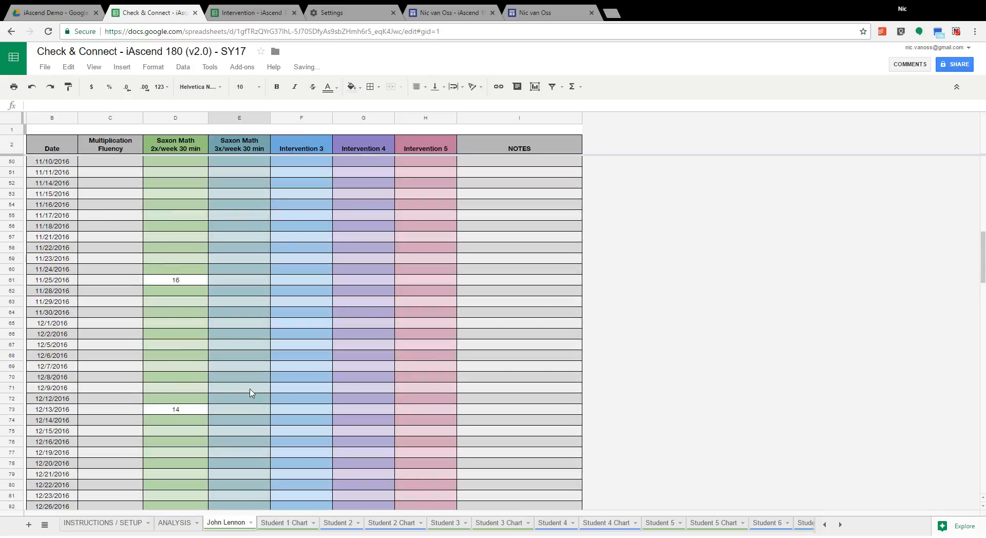
{"action": "scroll", "coordinate": [252, 393], "scroll_direction": "down", "scroll_amount": 2}
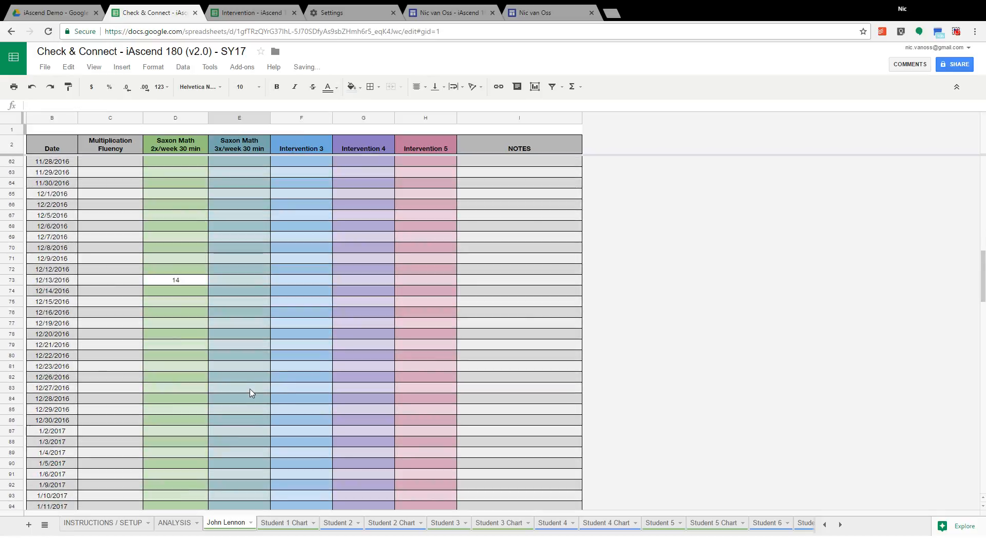
{"action": "left_click", "coordinate": [229, 410]}
{"action": "type", "text": "20"}
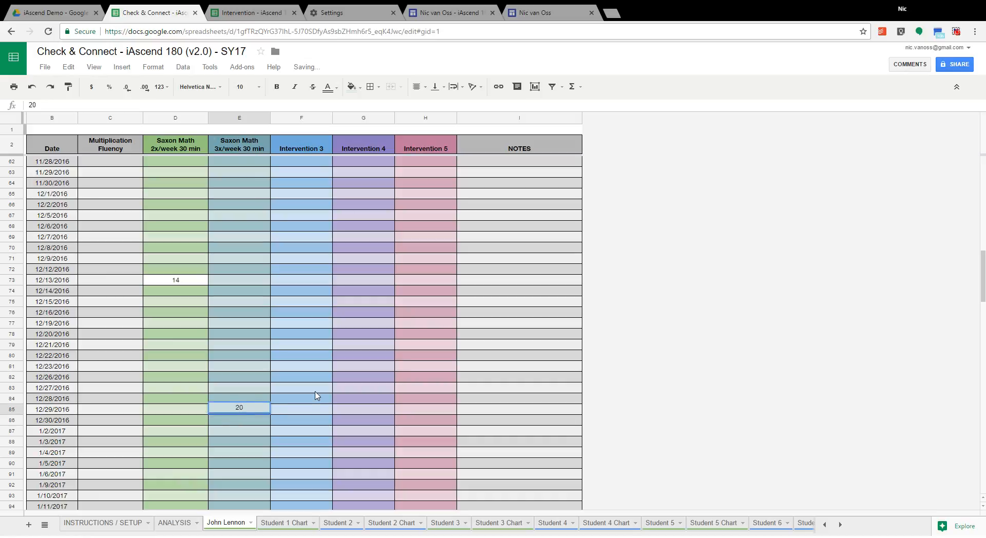
{"action": "key", "text": "Return"}
Step: Enter a score of 24 for 1/18/2017 in the Saxon Math 3x/week 30 min column
{"action": "scroll", "coordinate": [311, 404], "scroll_direction": "down", "scroll_amount": 4}
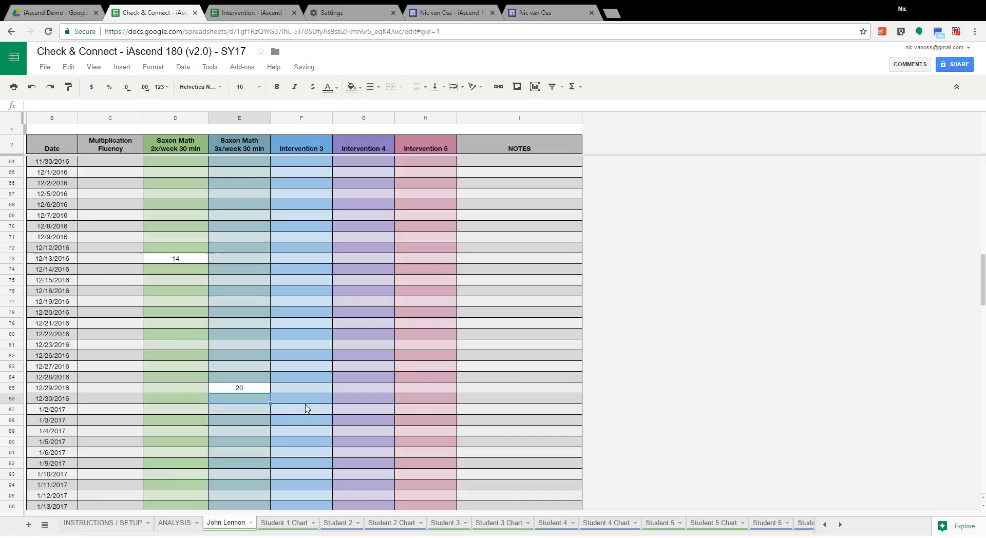
{"action": "scroll", "coordinate": [306, 408], "scroll_direction": "down", "scroll_amount": 1}
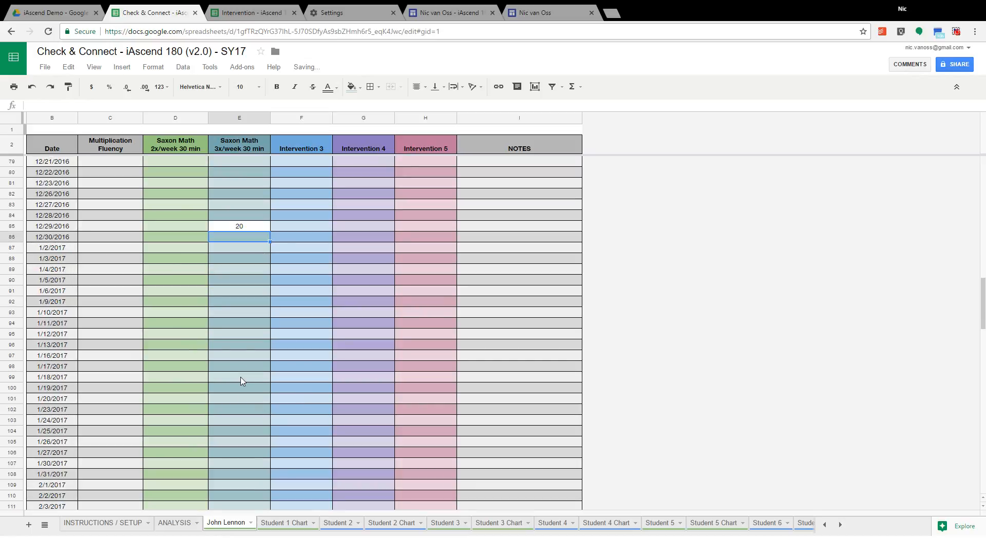
{"action": "left_click", "coordinate": [240, 378]}
{"action": "type", "text": "24"}
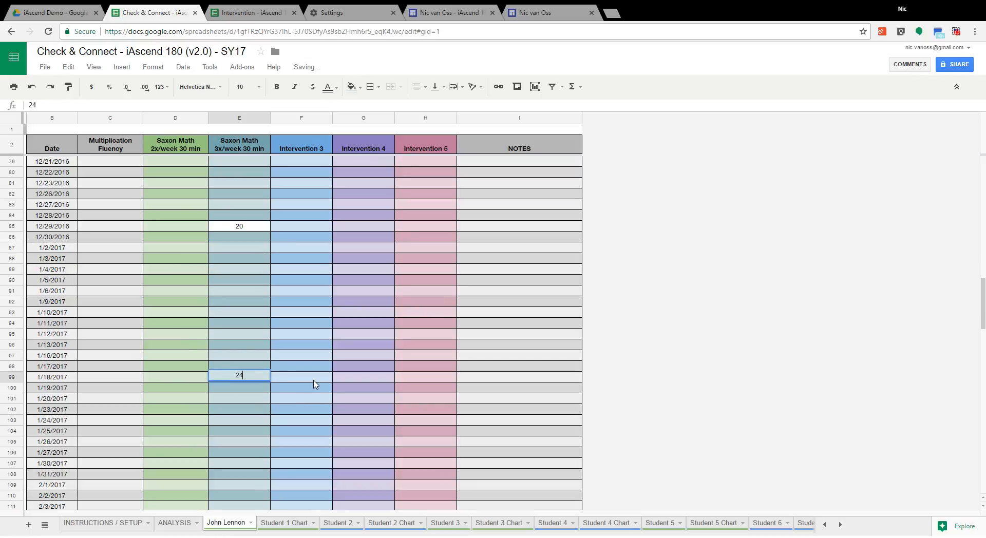
{"action": "key", "text": "Return"}
{"action": "scroll", "coordinate": [315, 385], "scroll_direction": "down", "scroll_amount": 3}
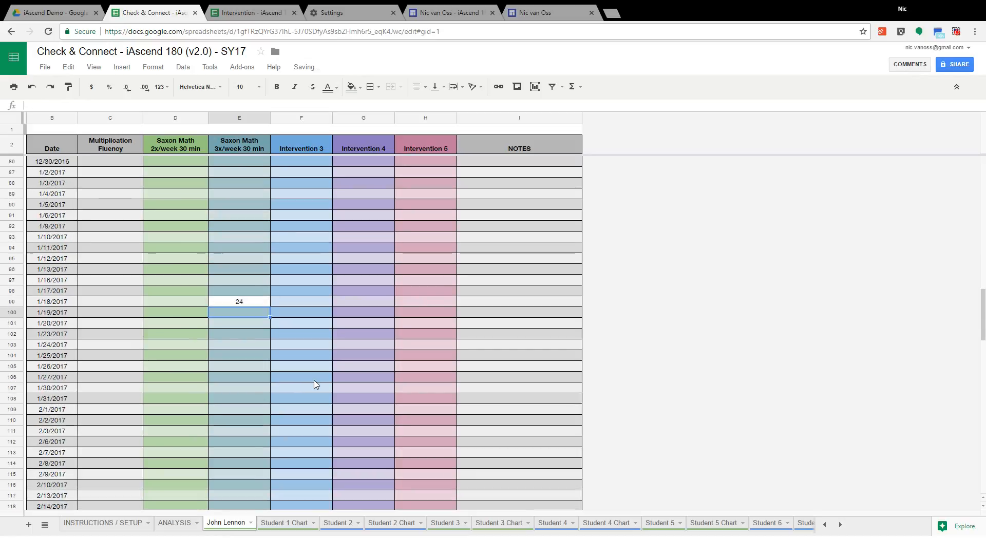
Step: Check the Student 1 Chart and add the note "Intensify intervention" to John Lennon's December row on the ANALYSIS sheet
{"action": "left_click", "coordinate": [279, 523]}
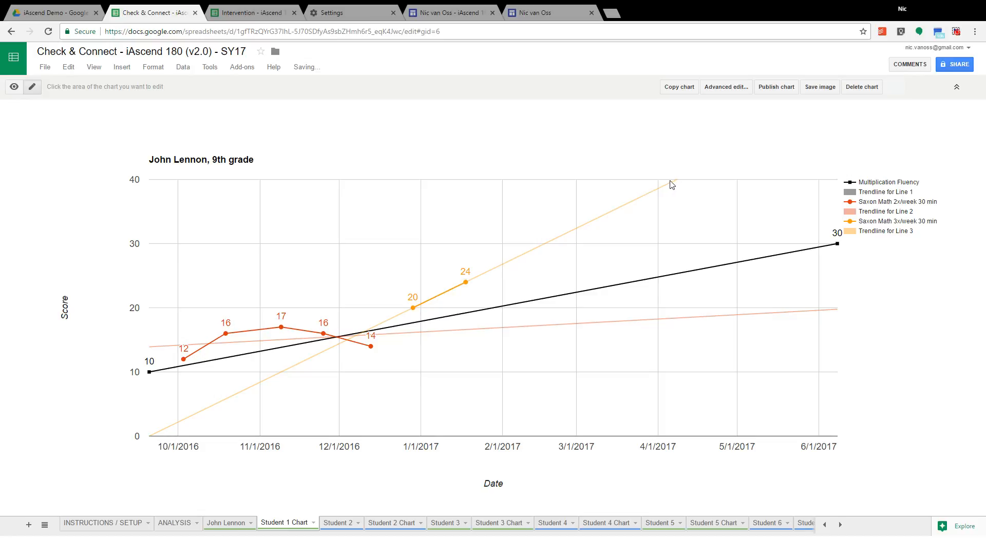
{"action": "left_click", "coordinate": [177, 524]}
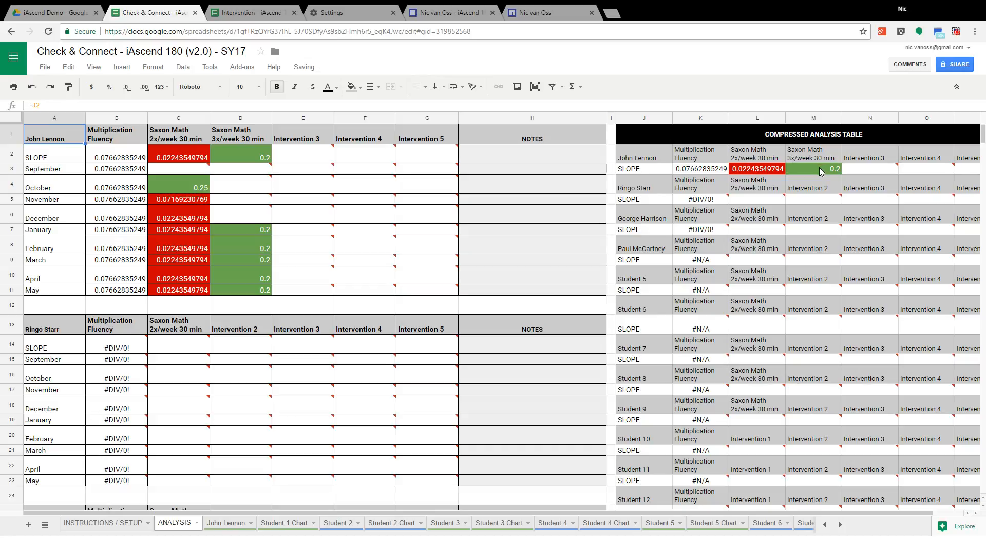
{"action": "left_click", "coordinate": [492, 215]}
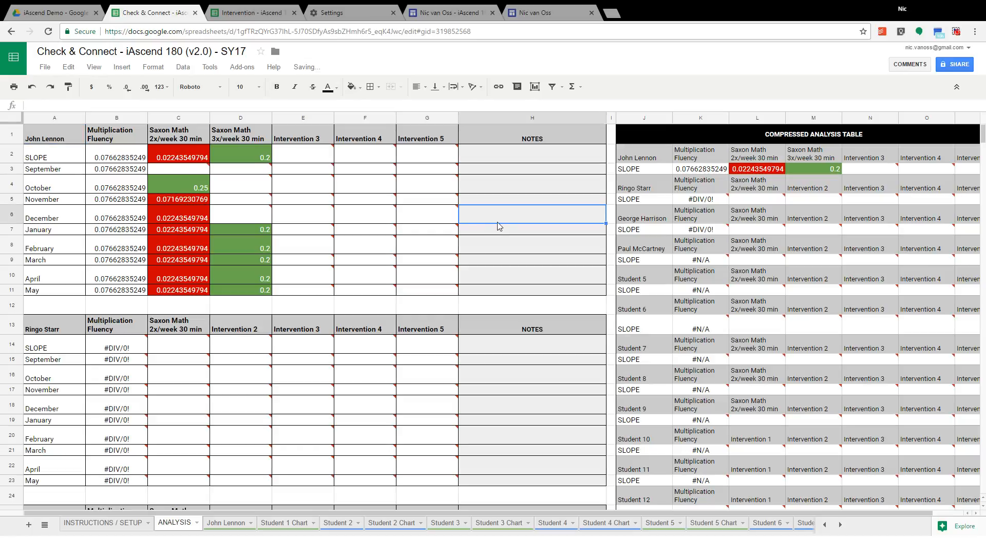
{"action": "type", "text": "Inte"}
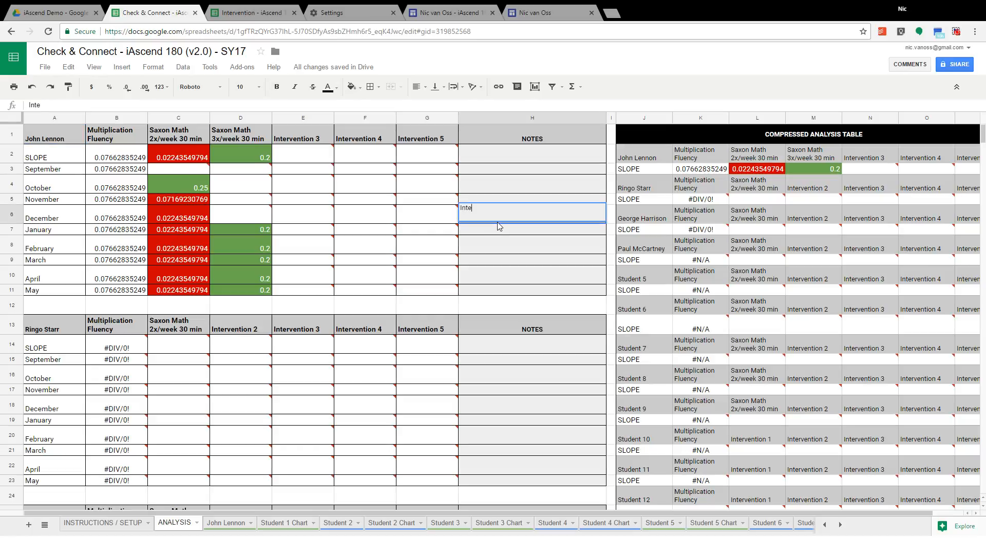
{"action": "type", "text": "nsityfy intervention"}
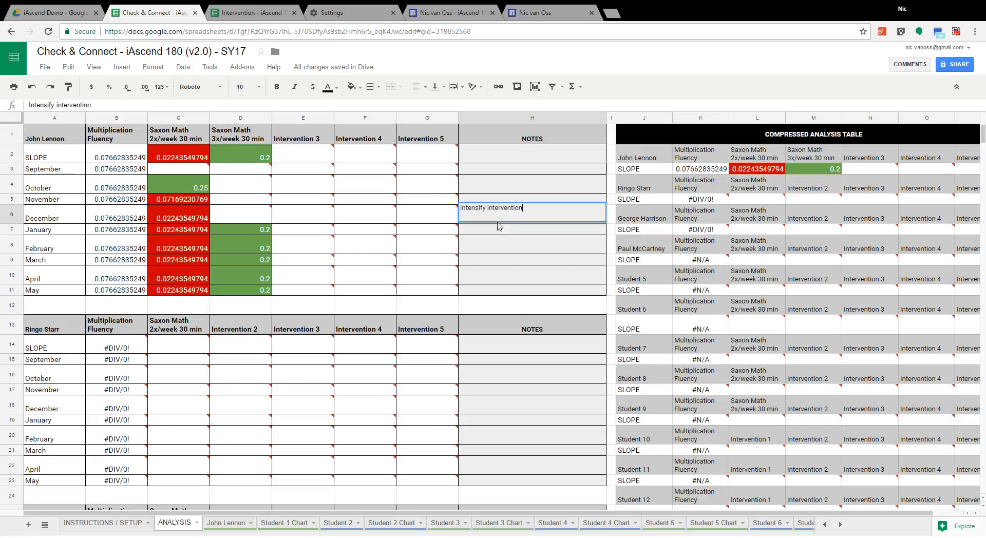
{"action": "key", "text": "Return"}
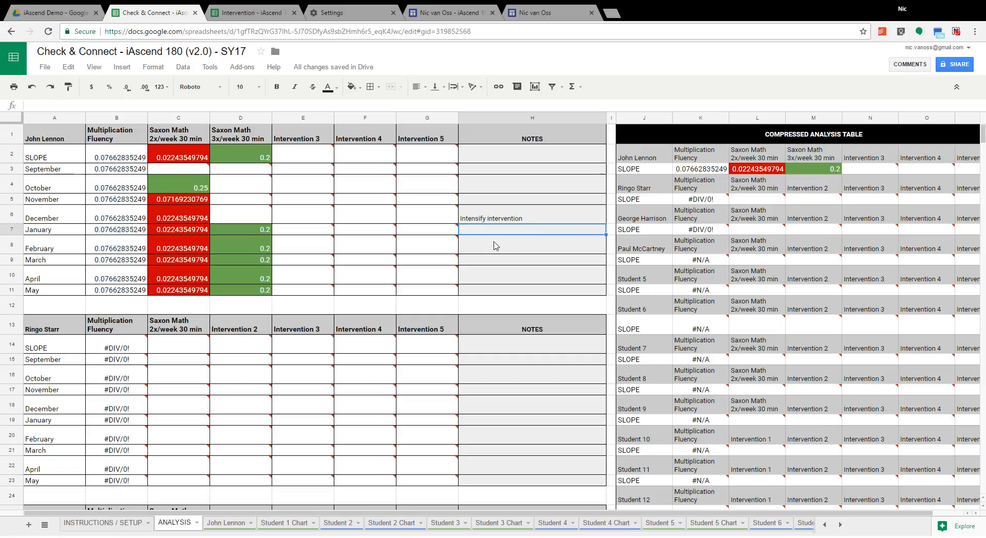
Step: On the John Lennon sheet, change the 11/25/2016 Saxon Math 2x/week 30 min score to 2
{"action": "left_click", "coordinate": [237, 524]}
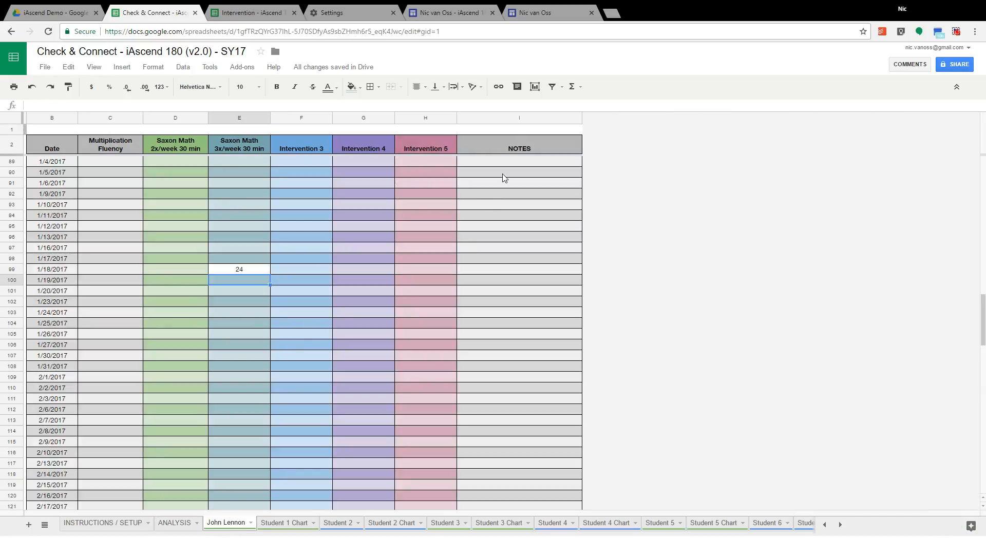
{"action": "scroll", "coordinate": [496, 275], "scroll_direction": "up", "scroll_amount": 2}
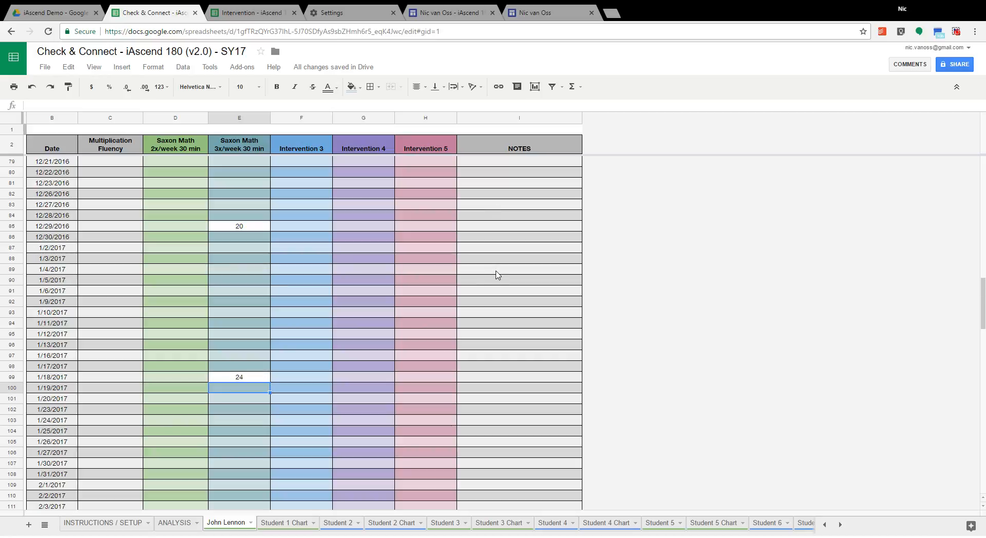
{"action": "scroll", "coordinate": [496, 274], "scroll_direction": "up", "scroll_amount": 2}
{"action": "scroll", "coordinate": [496, 274], "scroll_direction": "up", "scroll_amount": 3}
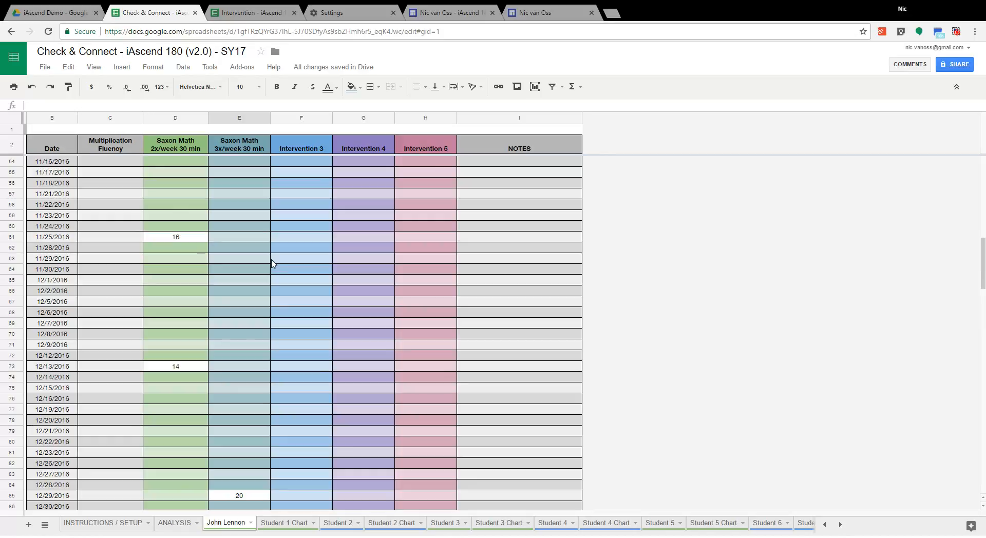
{"action": "left_click", "coordinate": [188, 239]}
{"action": "type", "text": "2"}
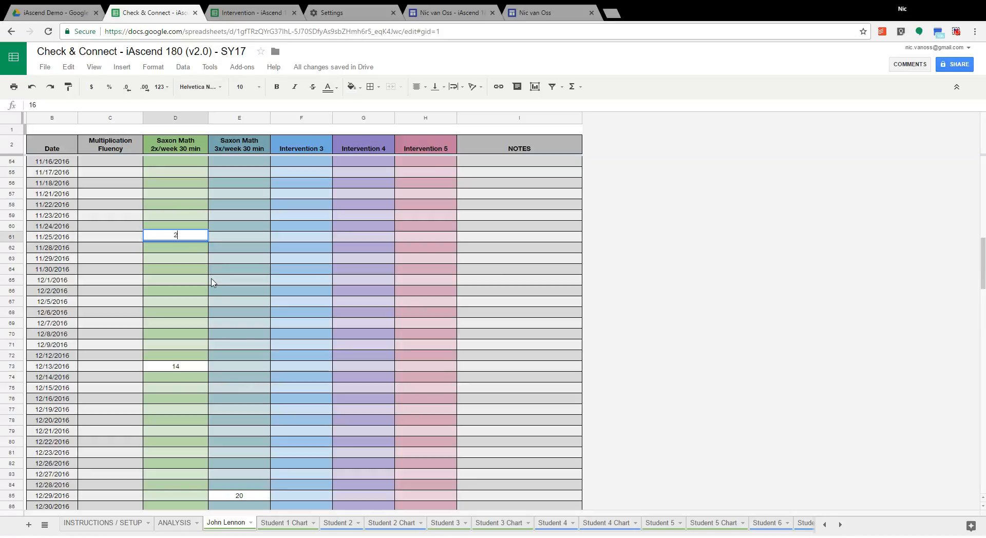
Step: Add the note "Student was not engaged" to the 11/25/2016 row
{"action": "left_click", "coordinate": [483, 237]}
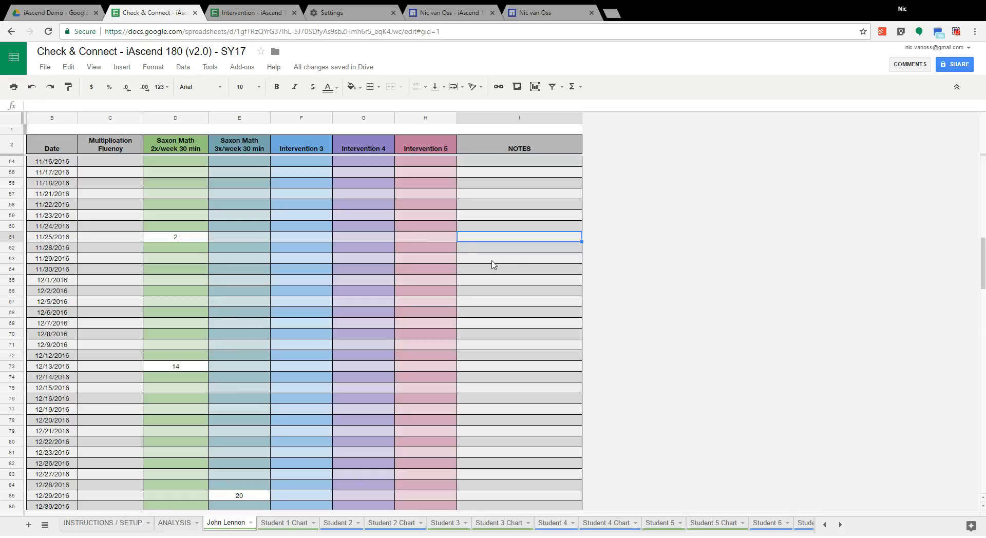
{"action": "left_click", "coordinate": [454, 238]}
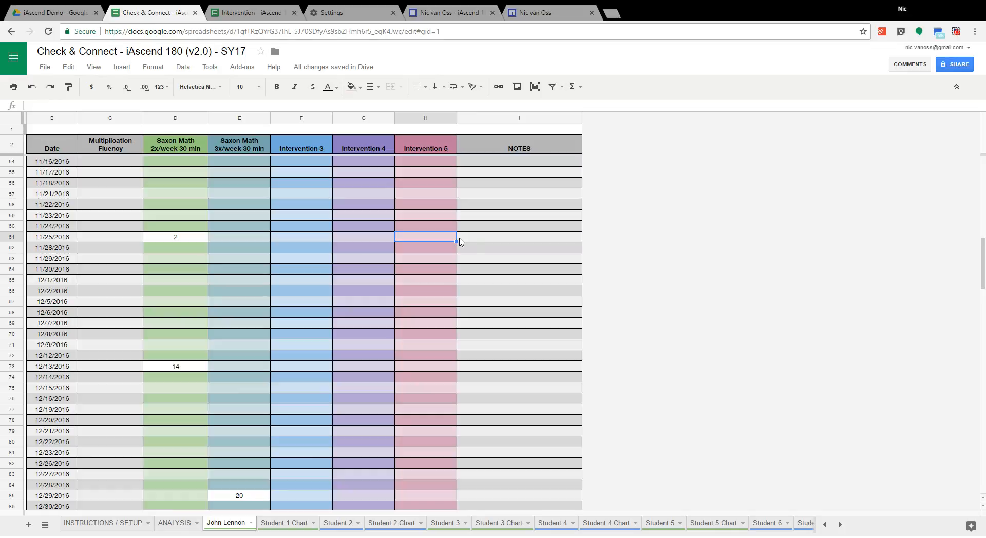
{"action": "left_click", "coordinate": [460, 242]}
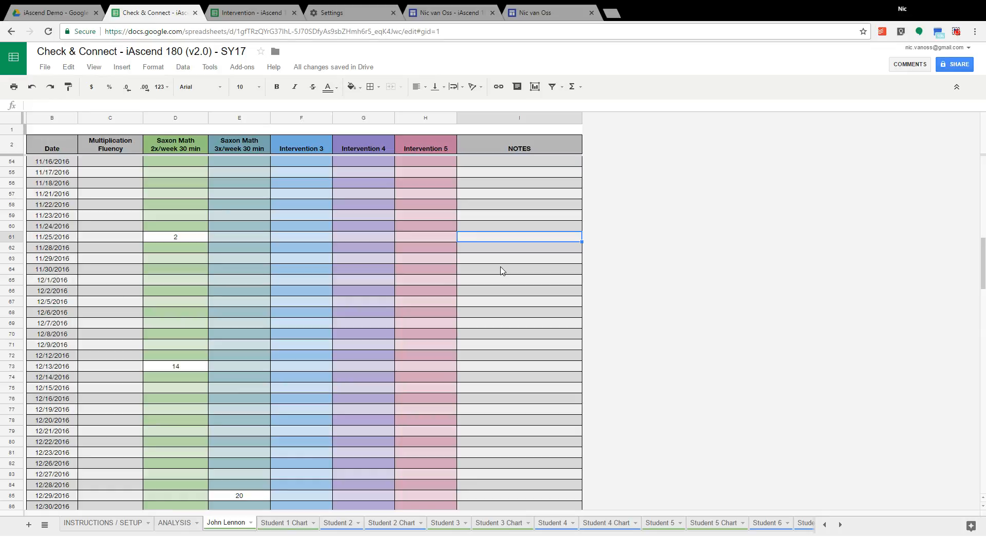
{"action": "type", "text": "Student was no "}
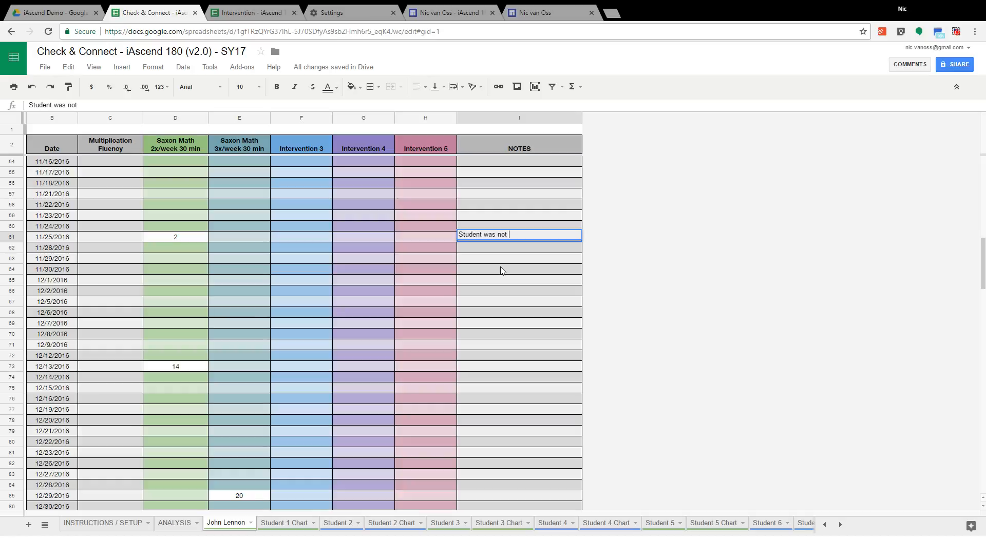
{"action": "type", "text": "t engaged"}
{"action": "key", "text": "Return"}
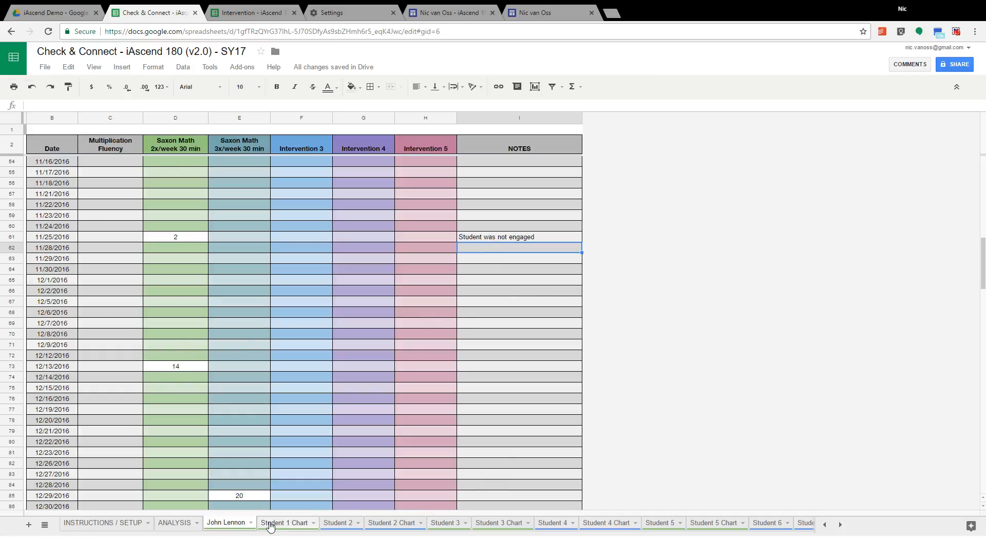
Step: Examine how the 11/25/2016 score affects the Saxon Math 2x/week trendline on the Student 1 Chart, and return to the John Lennon sheet
{"action": "left_click", "coordinate": [270, 526]}
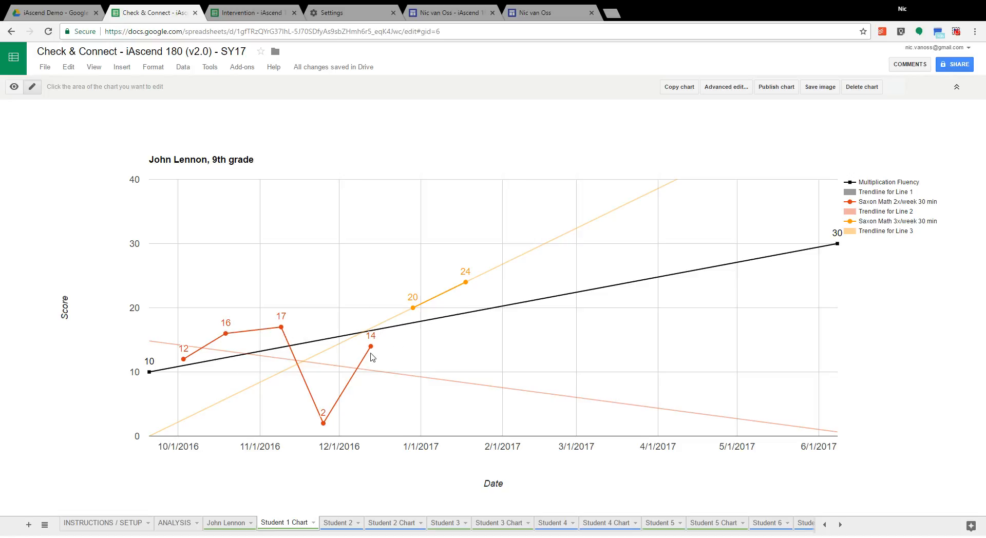
{"action": "left_click", "coordinate": [324, 424]}
{"action": "left_click", "coordinate": [240, 522]}
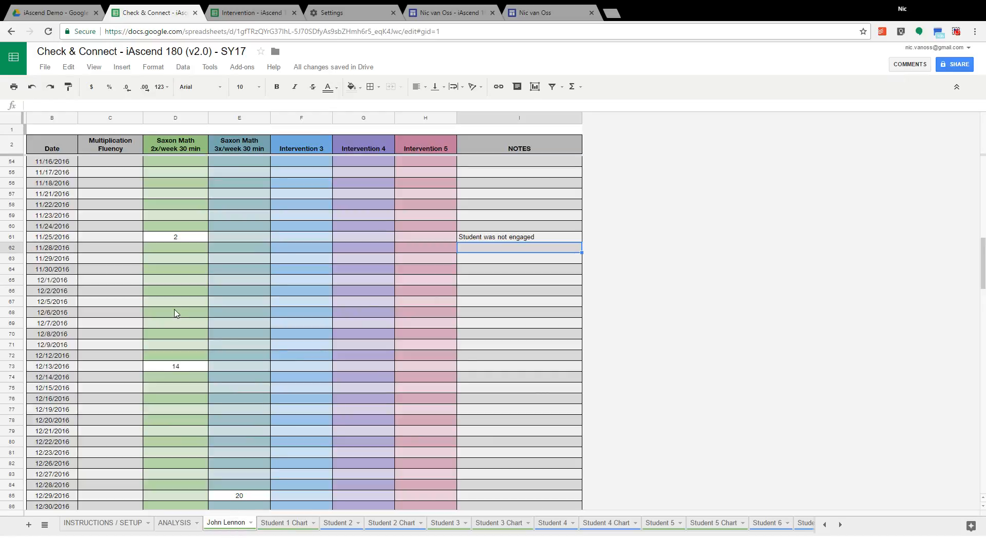
Step: Hide the 11/25/2016 row to exclude its score from the graph, and check the Student 1 Chart
{"action": "left_click", "coordinate": [14, 238]}
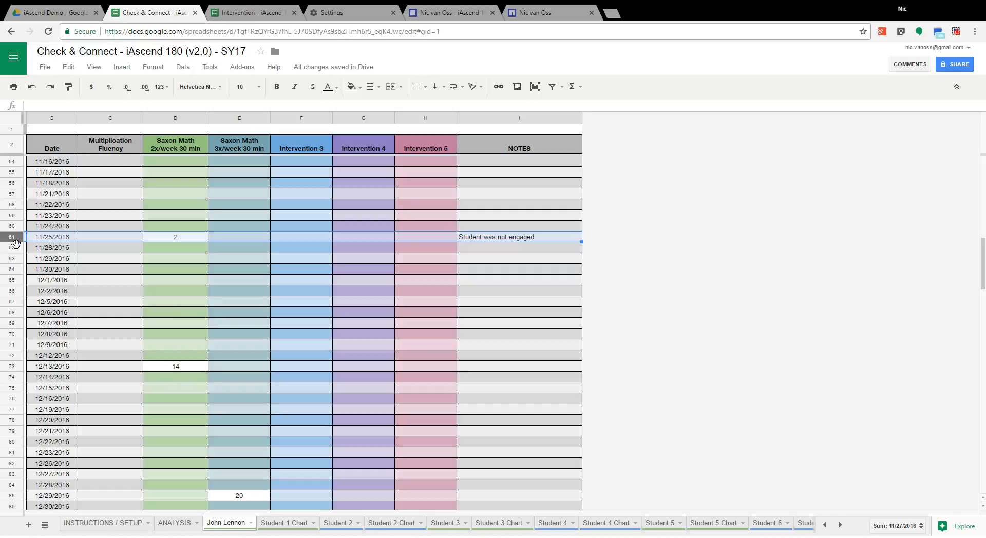
{"action": "right_click", "coordinate": [16, 243]}
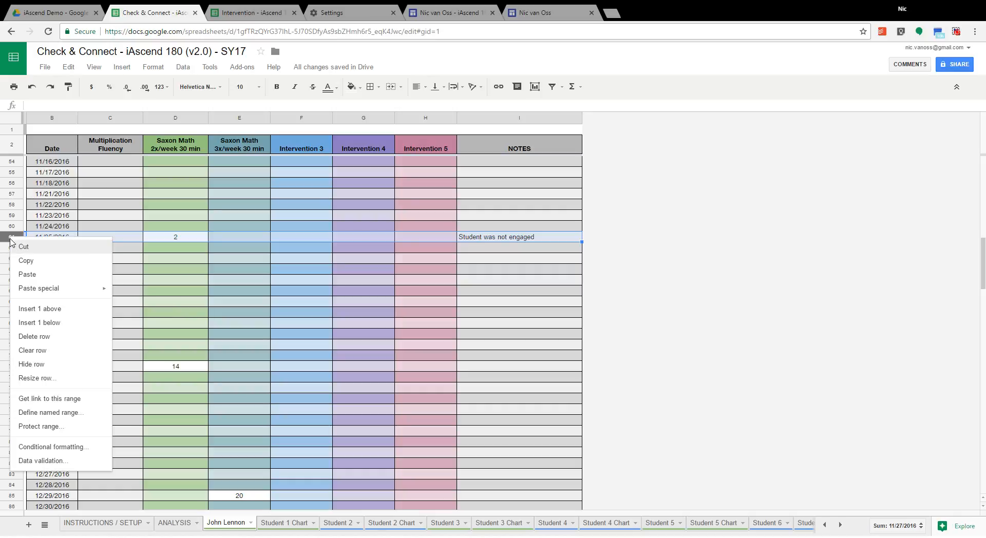
{"action": "left_click", "coordinate": [43, 369]}
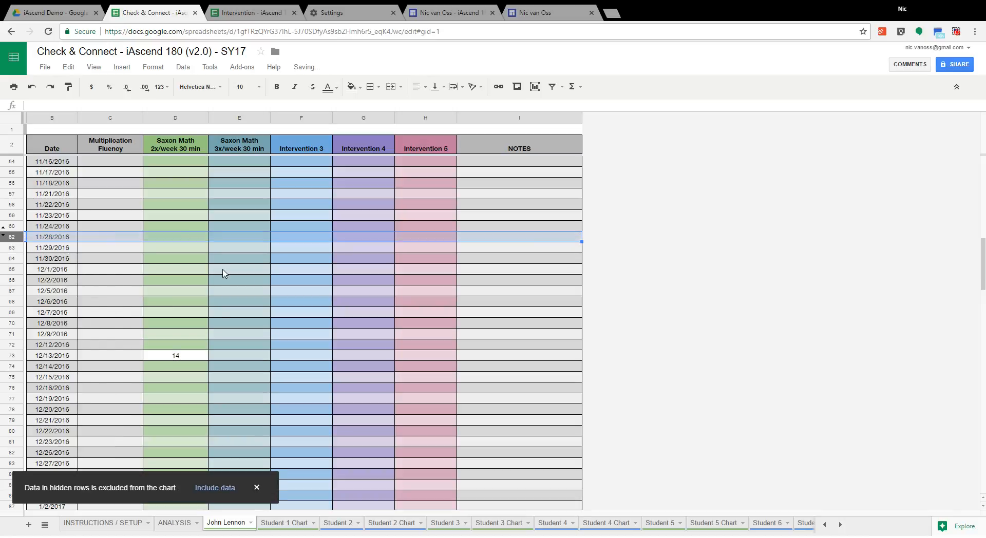
{"action": "left_click", "coordinate": [224, 273]}
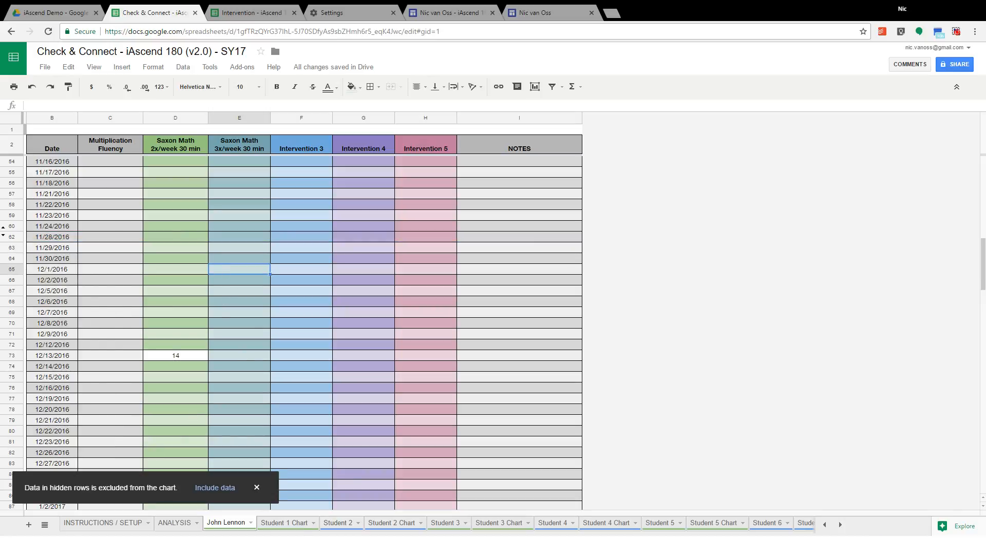
{"action": "left_click", "coordinate": [293, 524]}
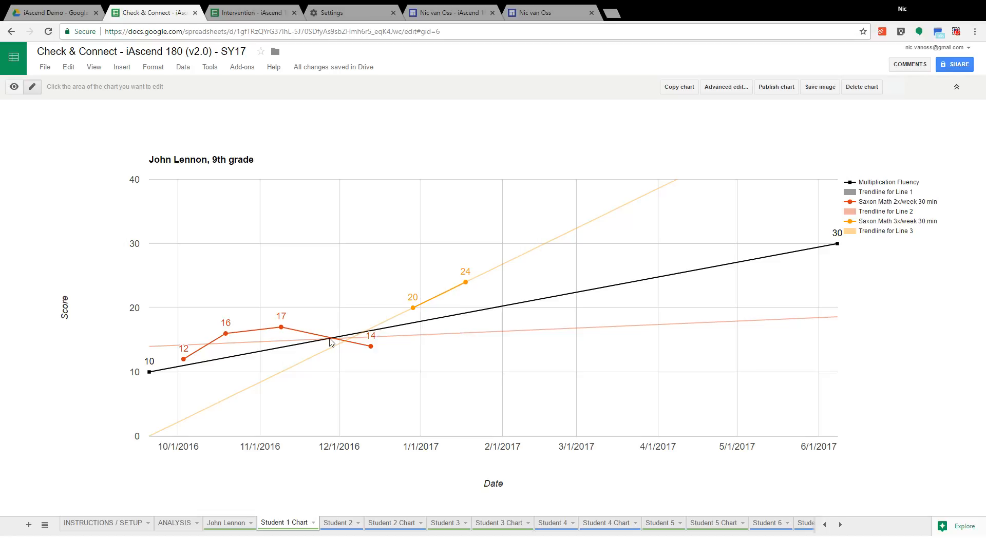
Step: Unhide the 11/25/2016 row on the John Lennon sheet
{"action": "left_click", "coordinate": [235, 525]}
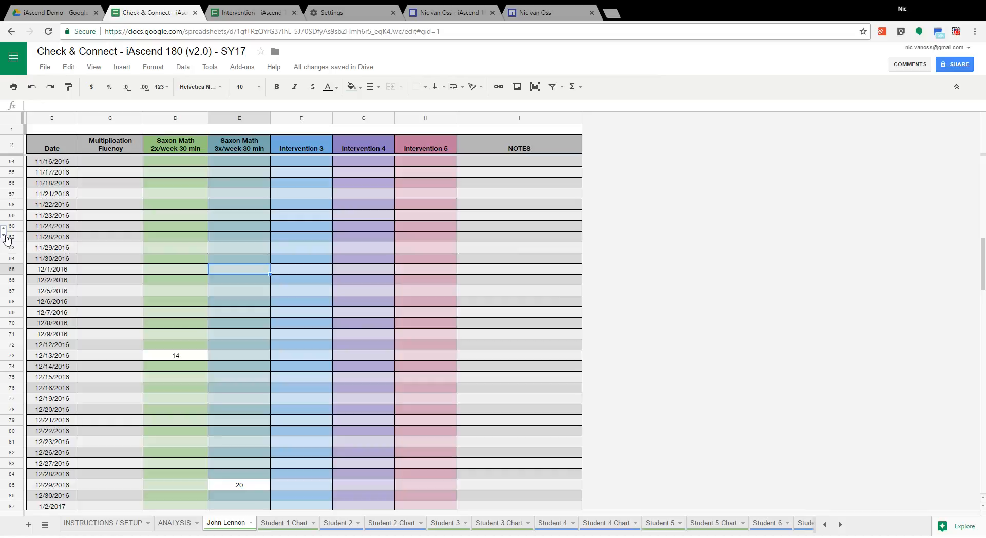
{"action": "left_click", "coordinate": [6, 237]}
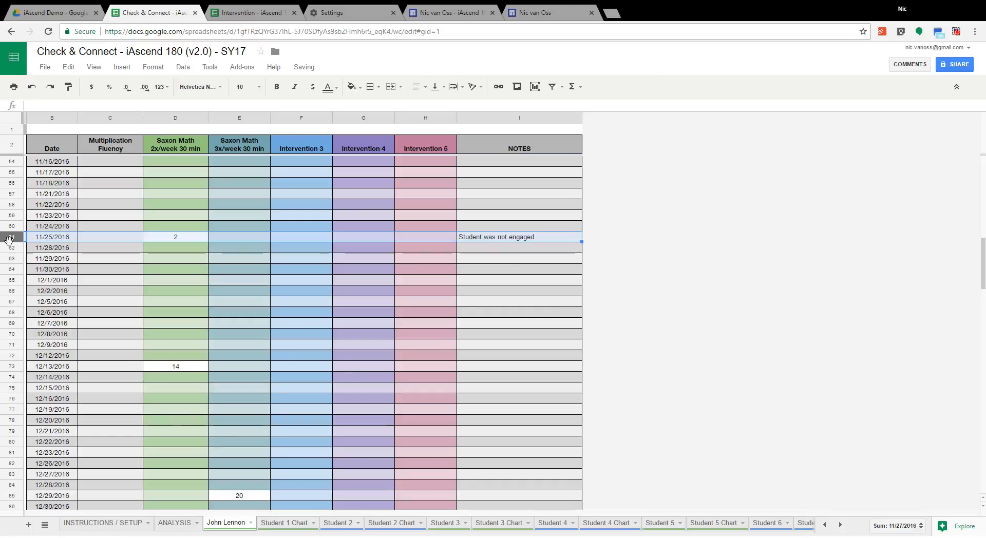
{"action": "left_click", "coordinate": [157, 286]}
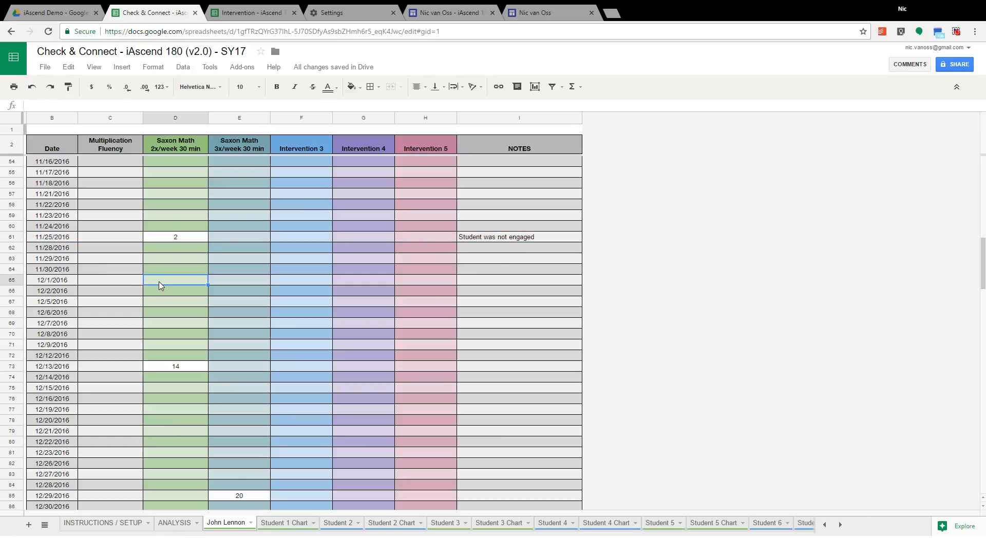
{"action": "left_click", "coordinate": [15, 249]}
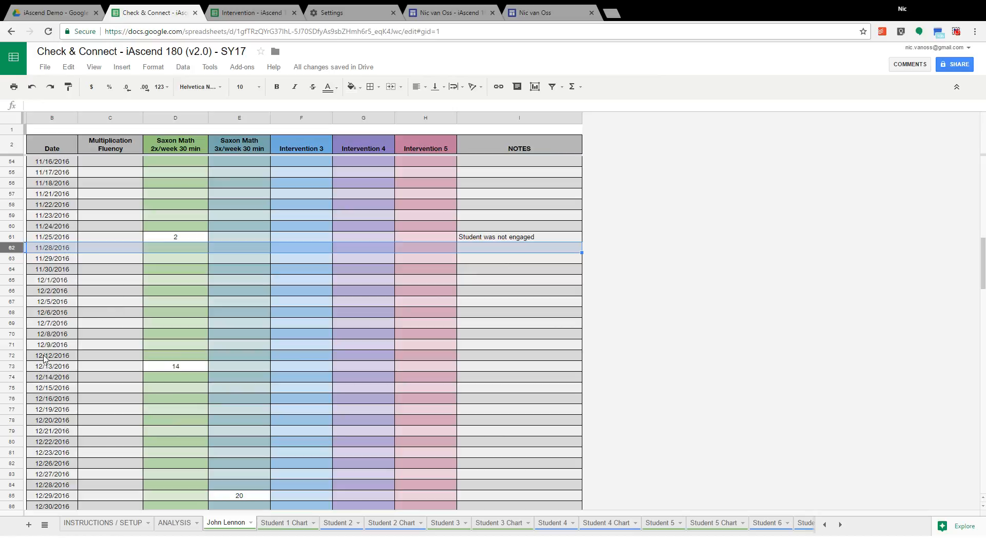
{"action": "left_click", "coordinate": [19, 358], "text": "shift"}
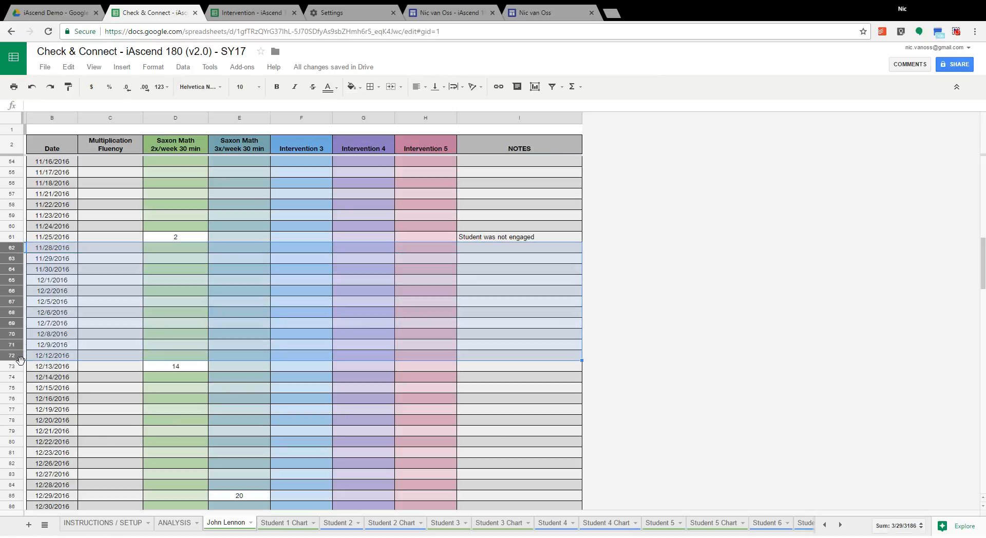
{"action": "right_click", "coordinate": [20, 358]}
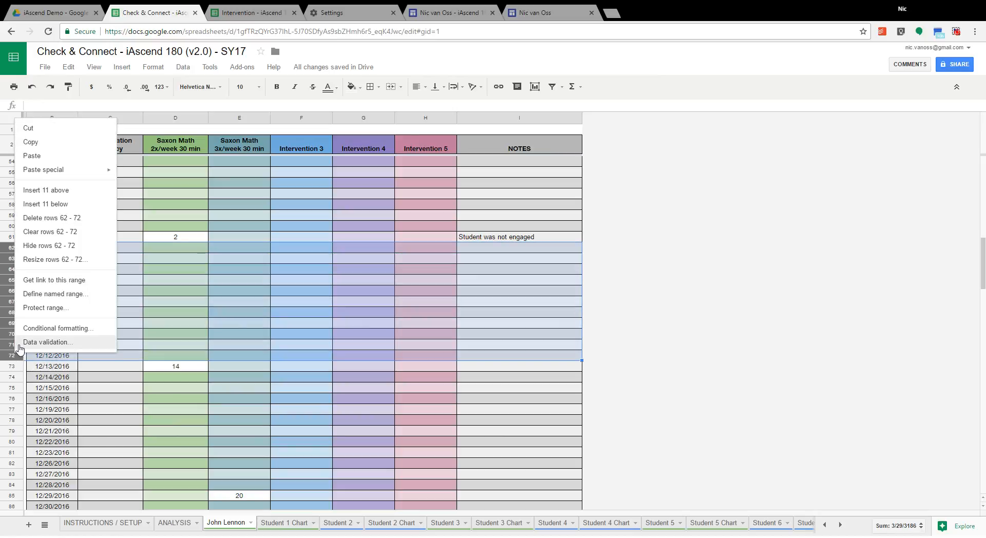
{"action": "left_click", "coordinate": [164, 259]}
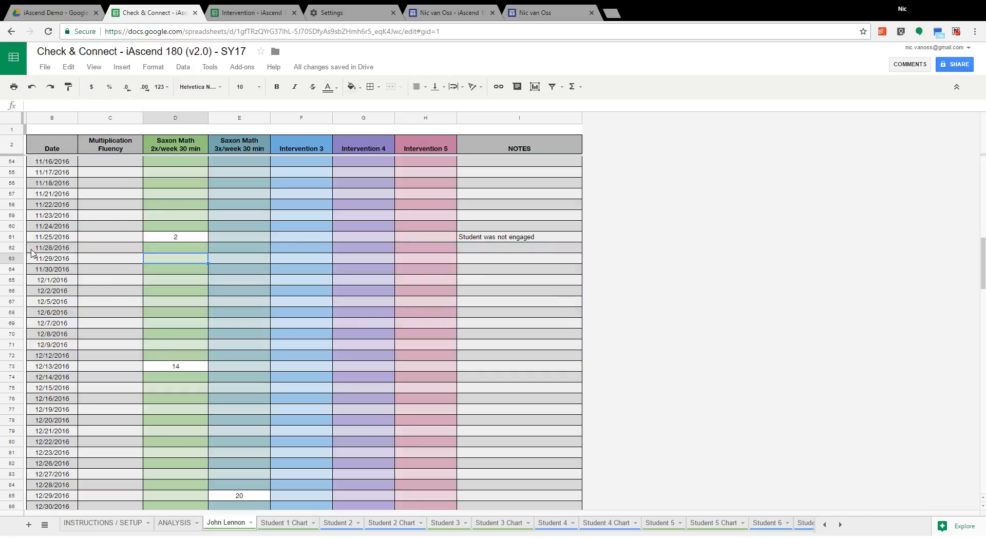
Step: Hide the empty rows 62–72, dated 11/28/2016 to 12/12/2016, on the John Lennon sheet and review the condensed rows around them
{"action": "left_click", "coordinate": [11, 248]}
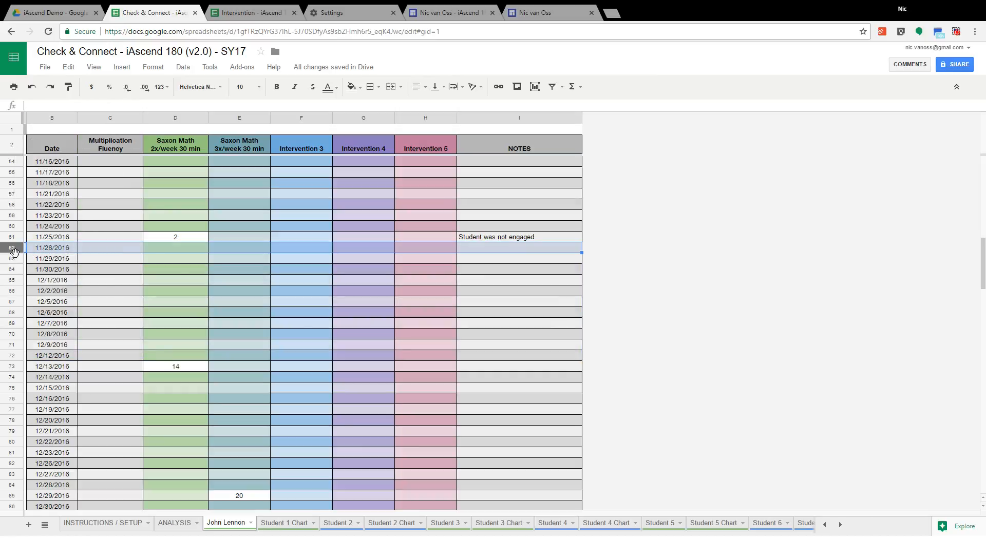
{"action": "left_click", "coordinate": [23, 356], "text": "shift"}
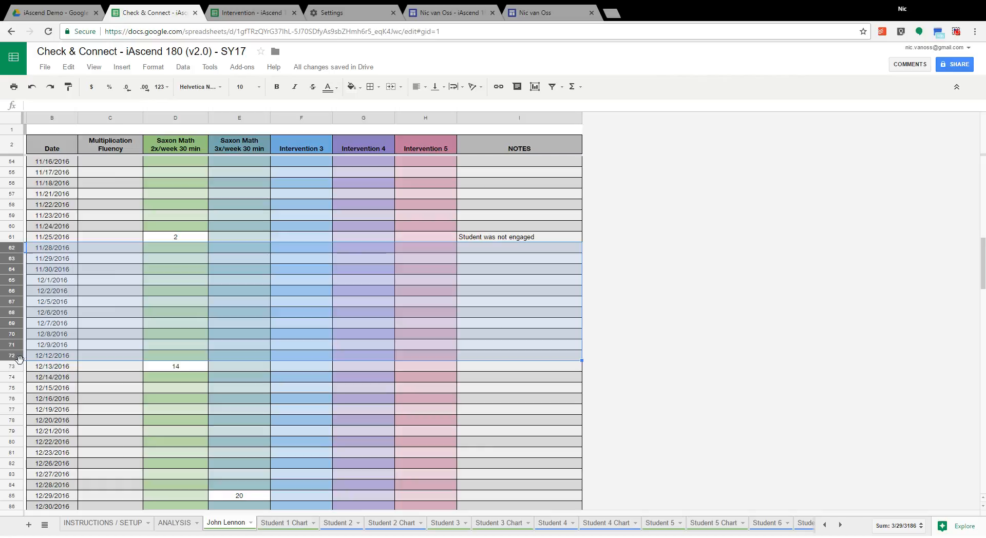
{"action": "right_click", "coordinate": [19, 358]}
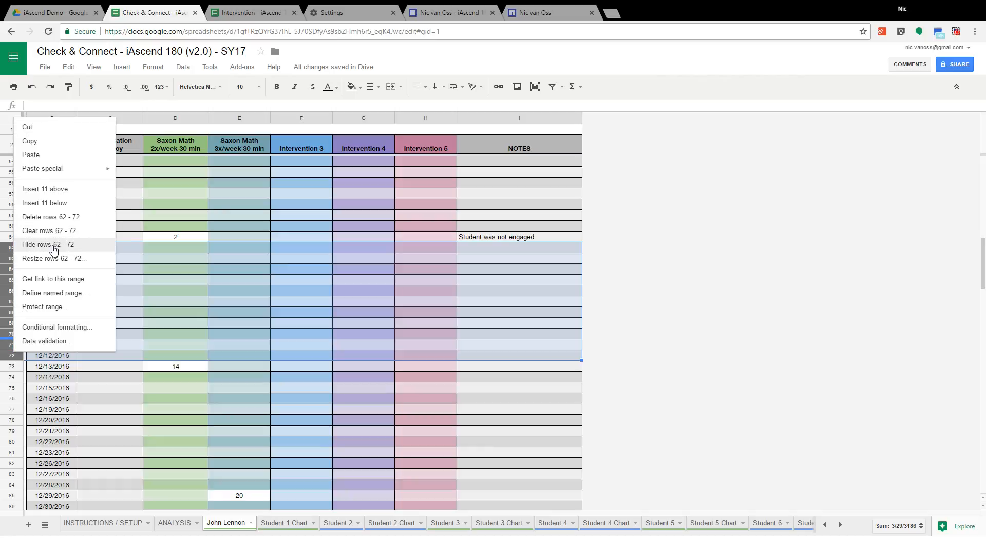
{"action": "left_click", "coordinate": [55, 250]}
{"action": "left_click", "coordinate": [232, 227]}
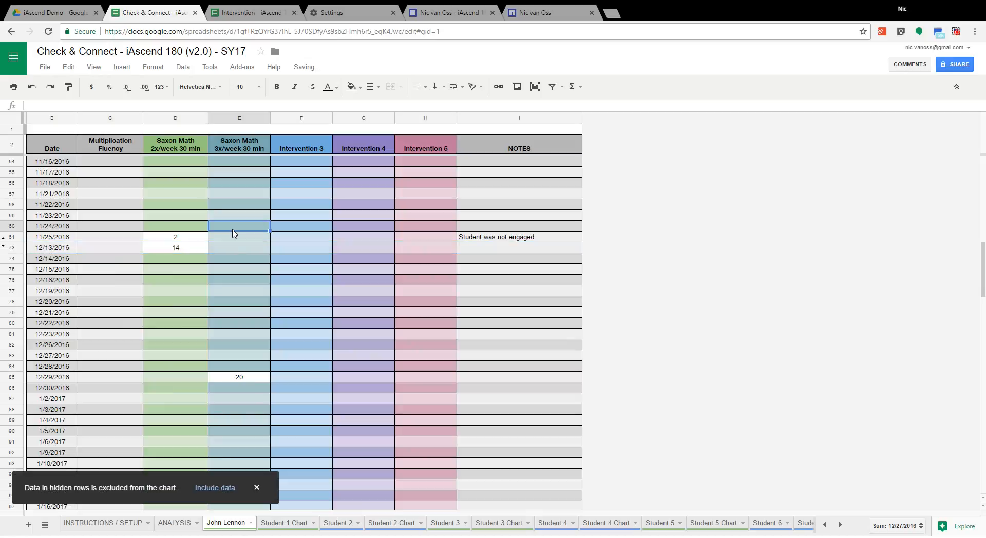
{"action": "scroll", "coordinate": [243, 270], "scroll_direction": "up", "scroll_amount": 3}
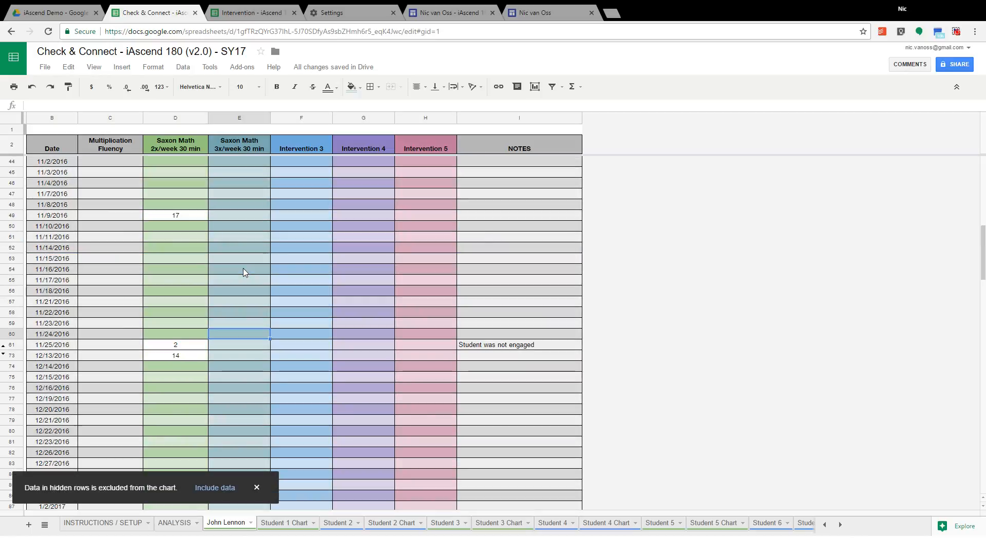
{"action": "scroll", "coordinate": [244, 272], "scroll_direction": "up", "scroll_amount": 2}
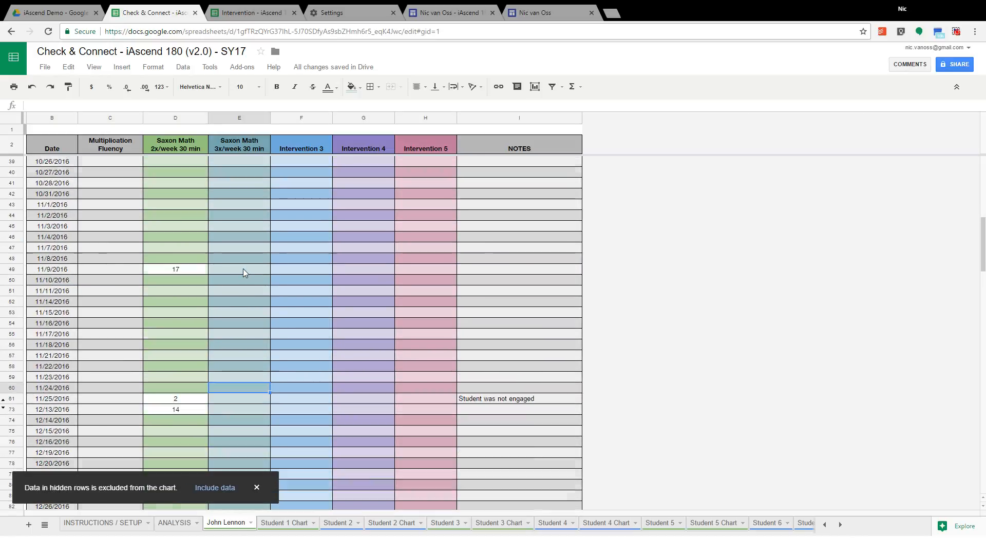
{"action": "scroll", "coordinate": [243, 273], "scroll_direction": "down", "scroll_amount": 5}
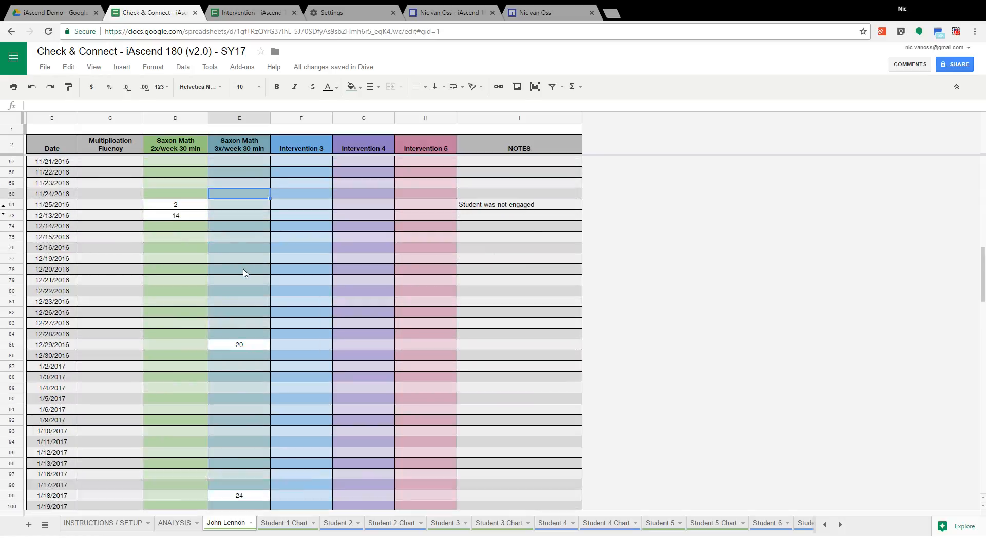
{"action": "scroll", "coordinate": [243, 272], "scroll_direction": "up", "scroll_amount": 2}
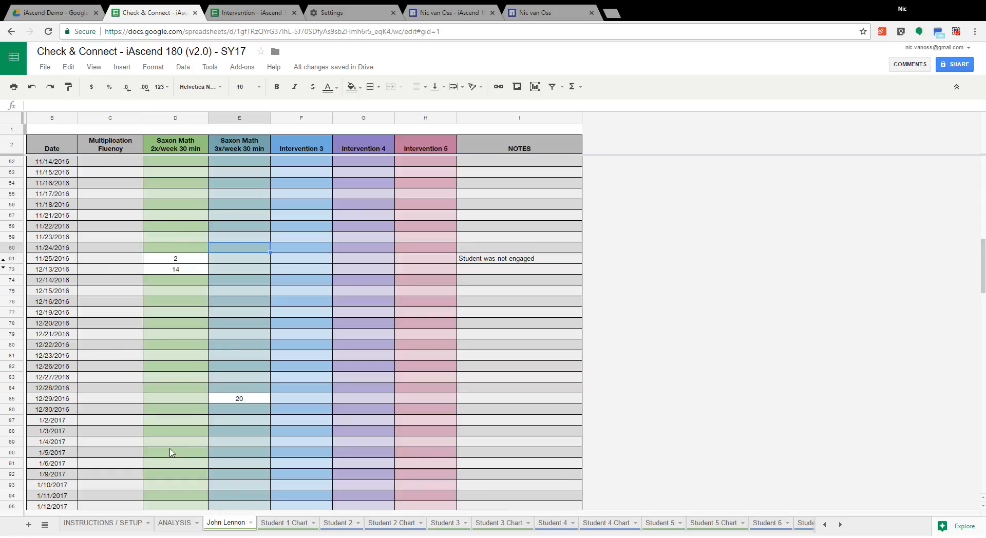
Step: Review the slopes on the ANALYSIS sheet, and switch to the already open Google Sites home page
{"action": "left_click", "coordinate": [175, 529]}
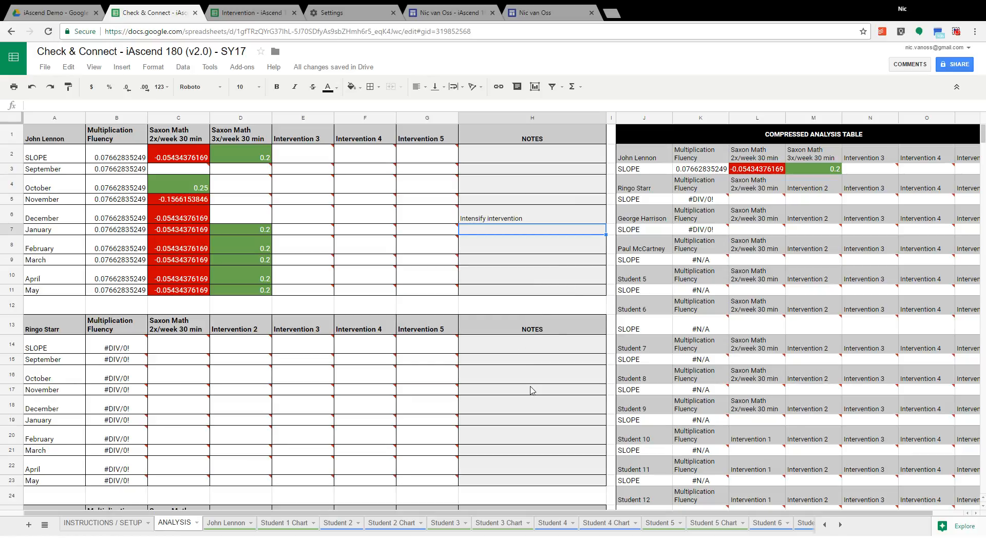
{"action": "left_click", "coordinate": [534, 16]}
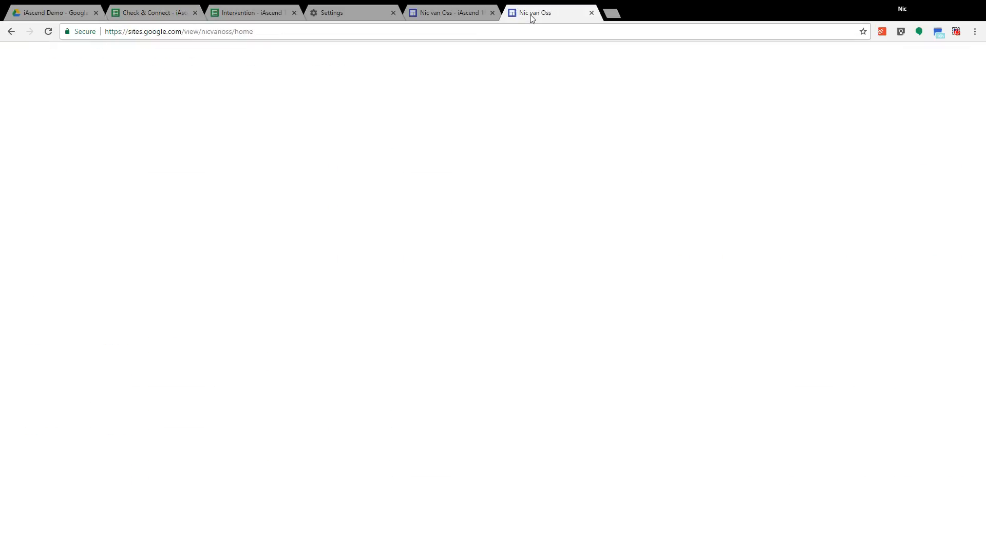